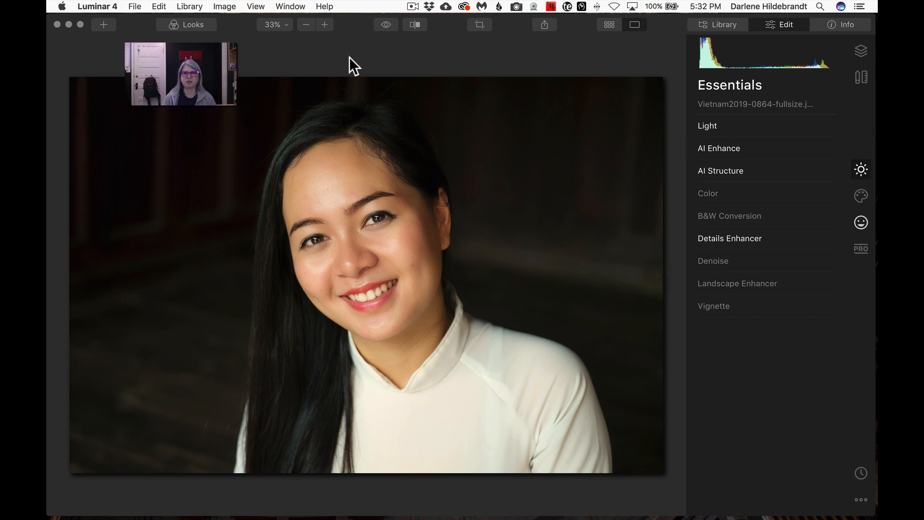
Step: Zoom in on the woman's face and compare the edited portrait with the original
left_click(325, 24)
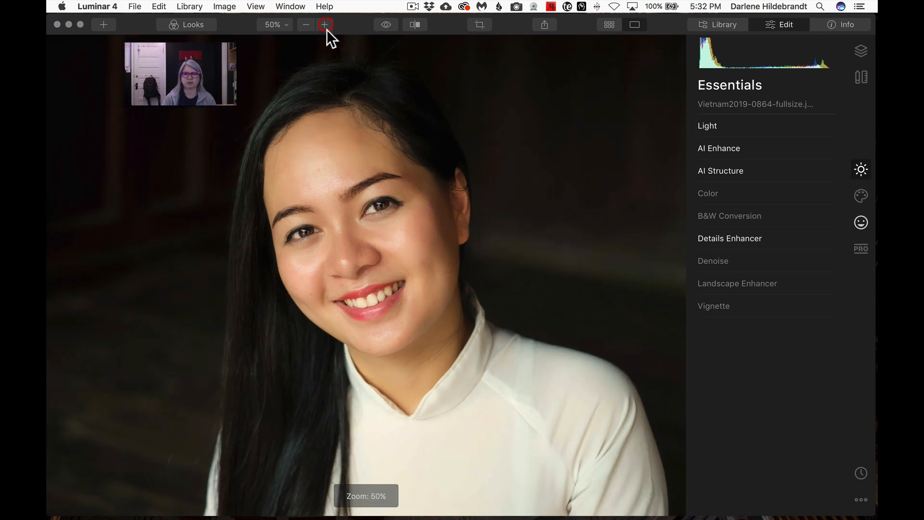
left_click_drag(398, 144, 404, 250)
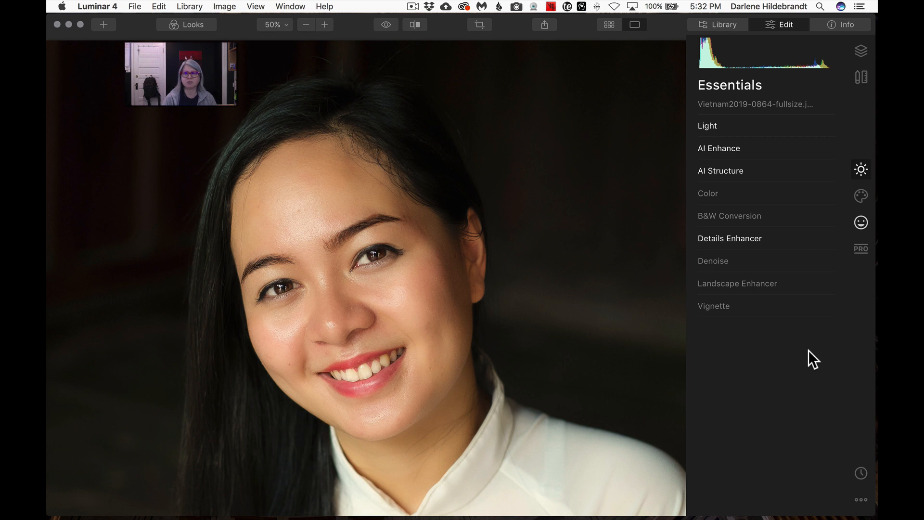
key("backslash")
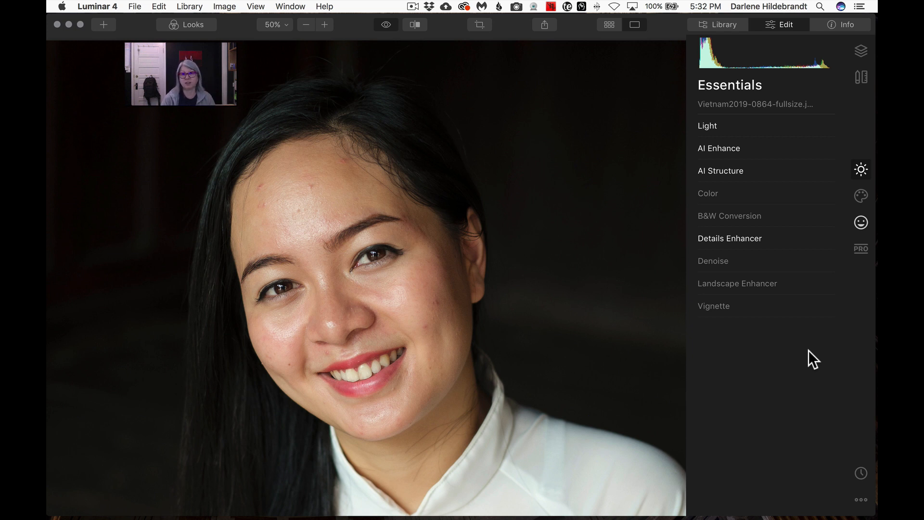
key("backslash")
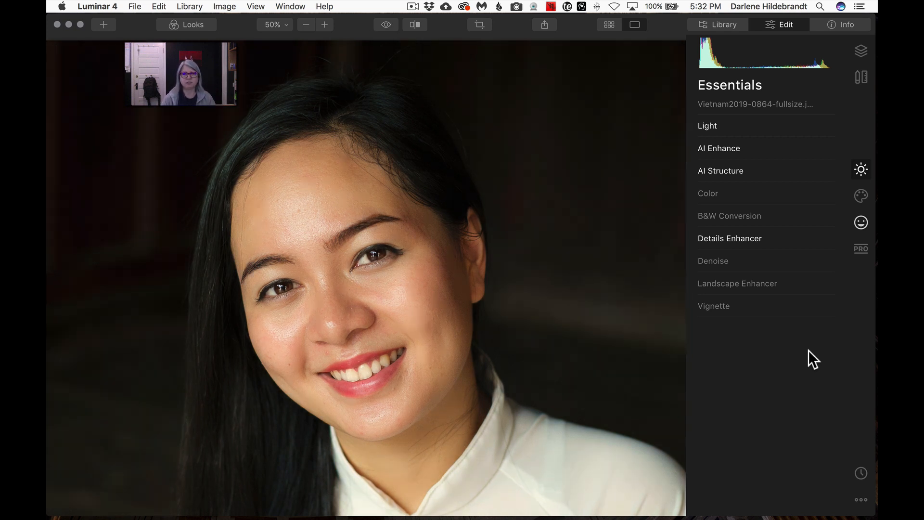
key("backslash")
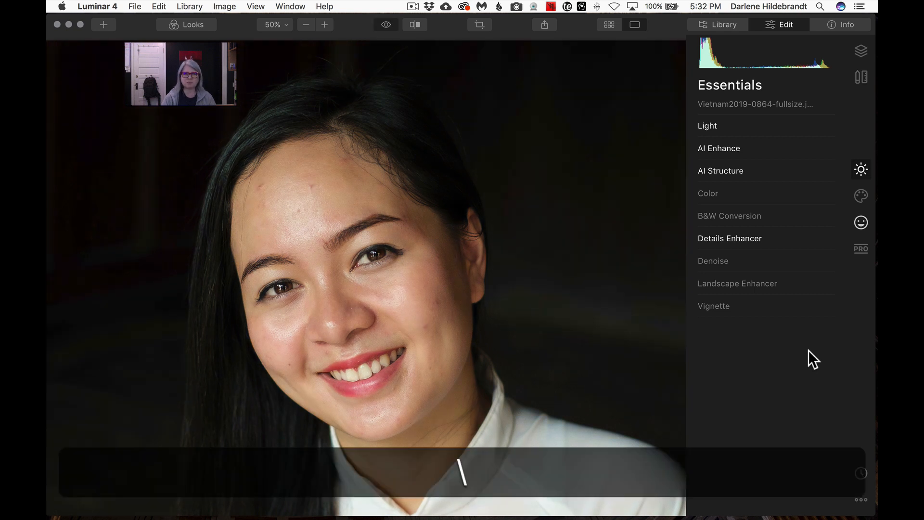
key("backslash")
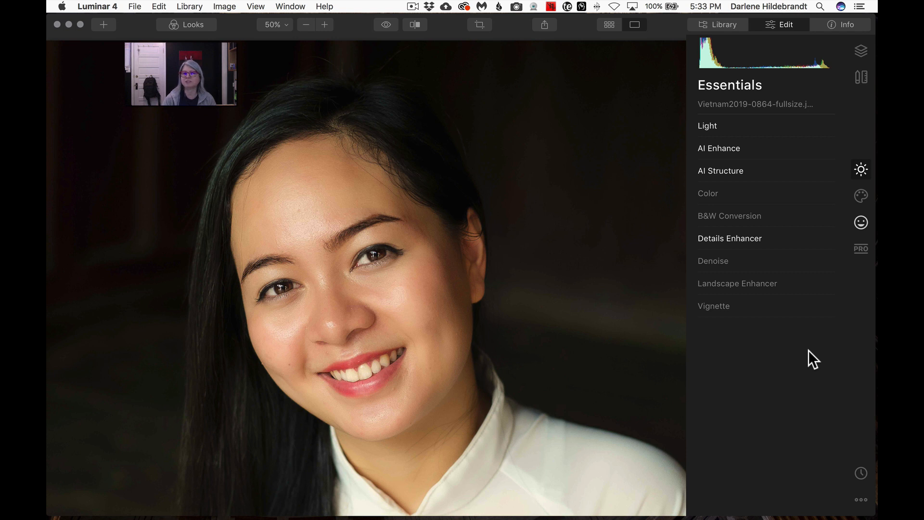
Step: Compare the AI Skin Enhancer at an Amount of 100 with the original skin, and reduce the Amount to 71
left_click(859, 224)
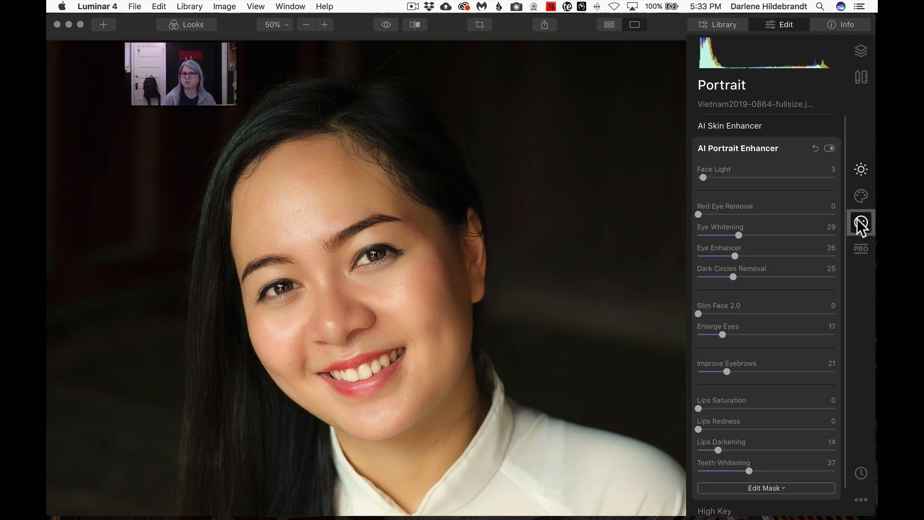
left_click(715, 124)
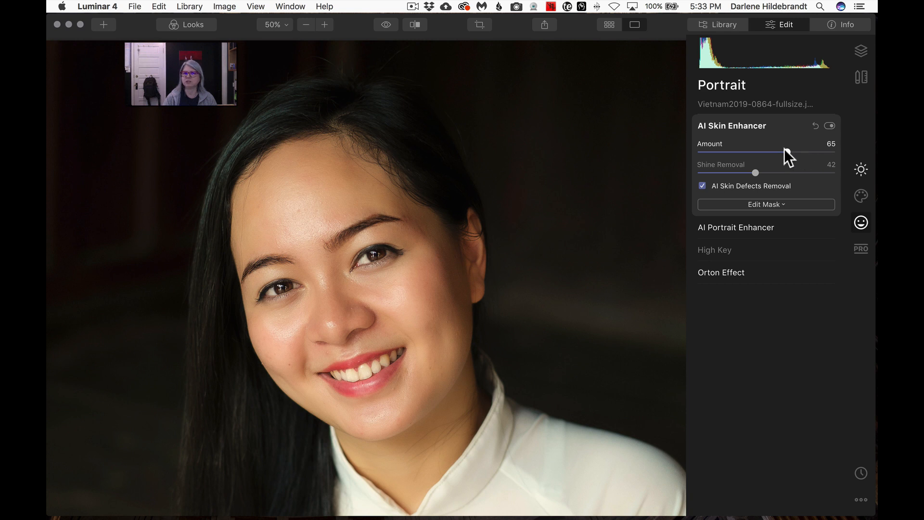
left_click_drag(787, 150, 838, 150)
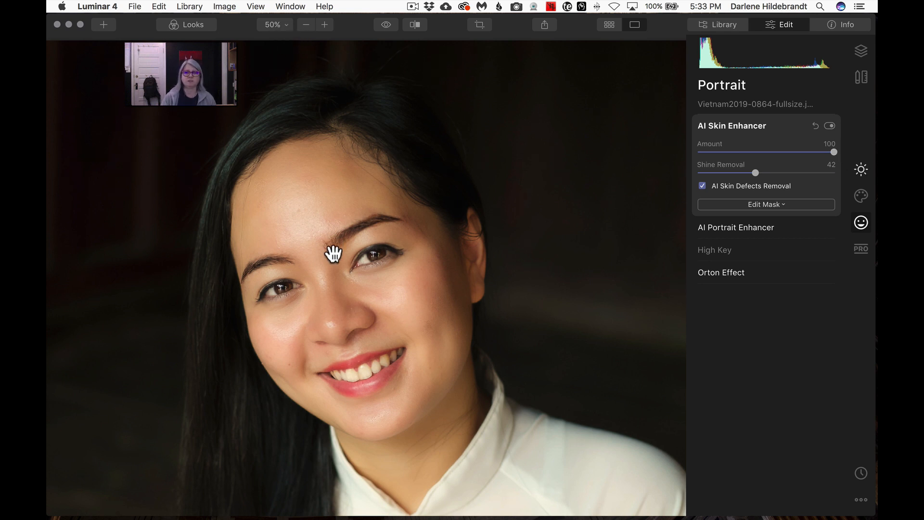
left_click(331, 284)
left_click(334, 230)
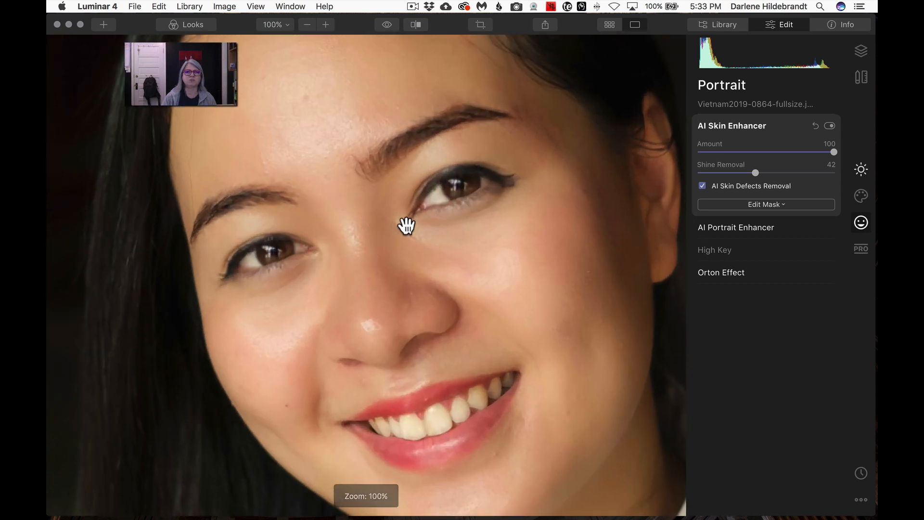
left_click(424, 225)
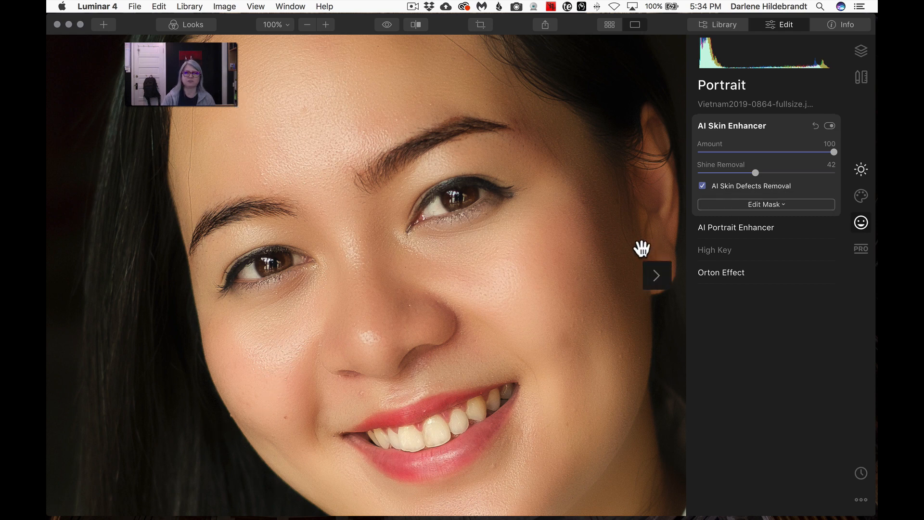
key("backslash")
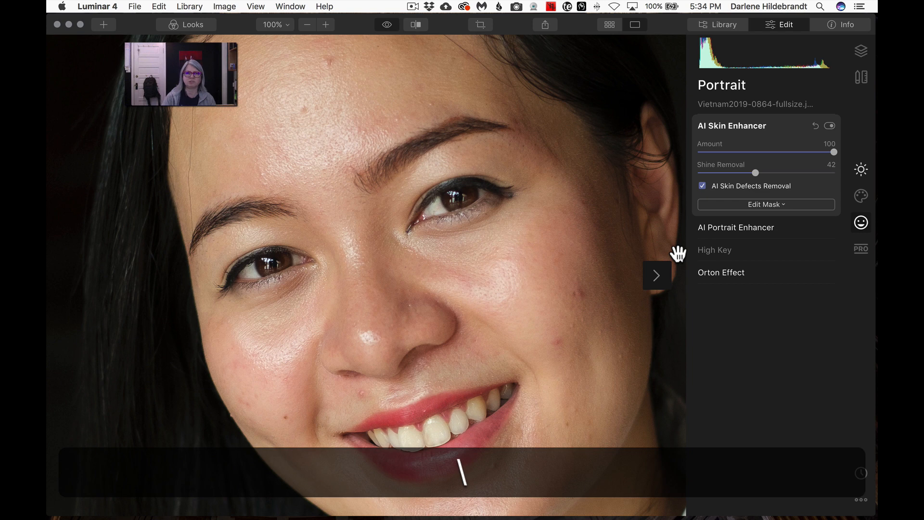
key("backslash")
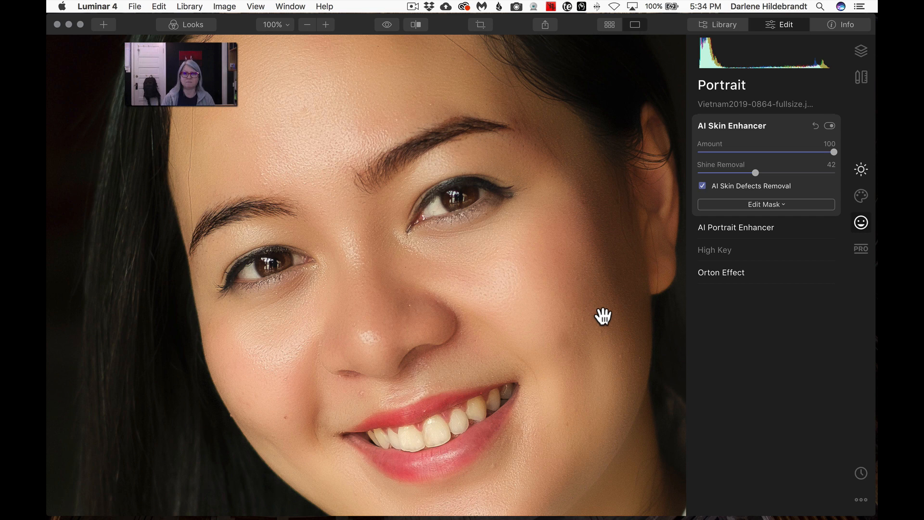
left_click(792, 152)
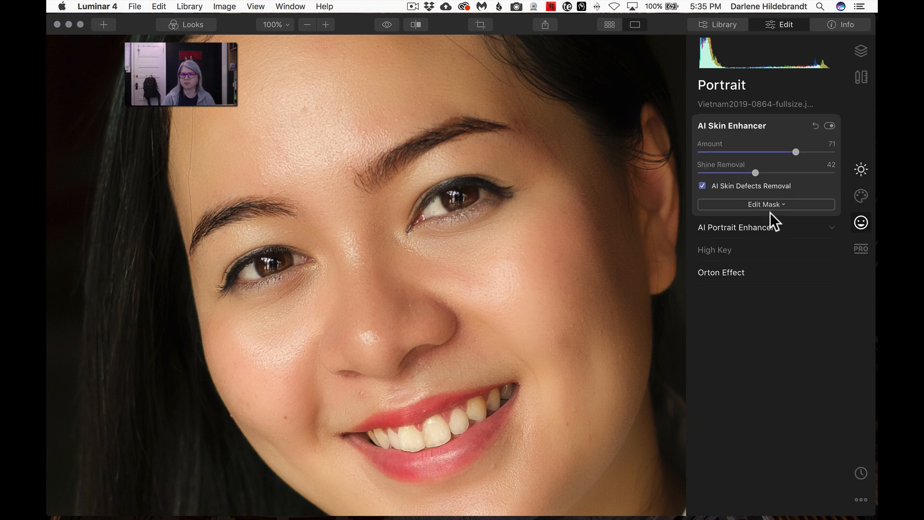
Step: Set Teeth Whitening to 98 and Eye Whitening to 100 in the AI Portrait Enhancer
left_click(731, 227)
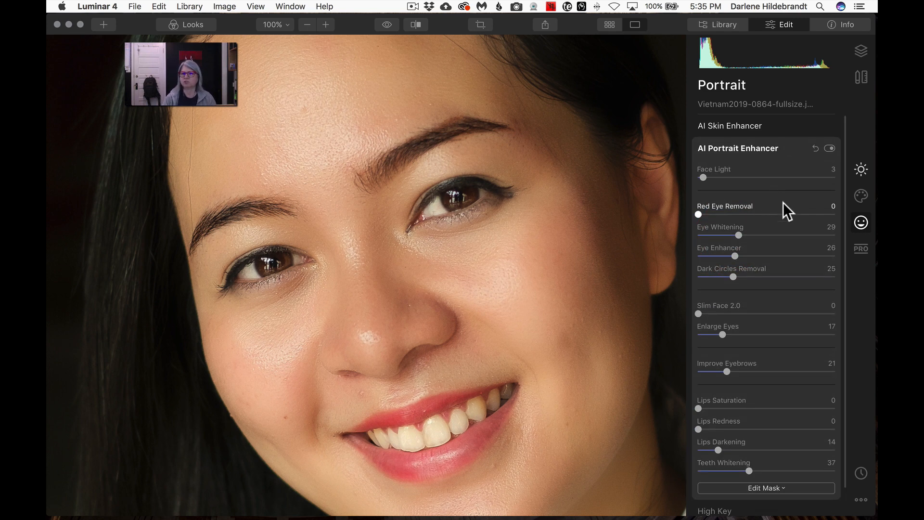
scroll(783, 202, "down", 1)
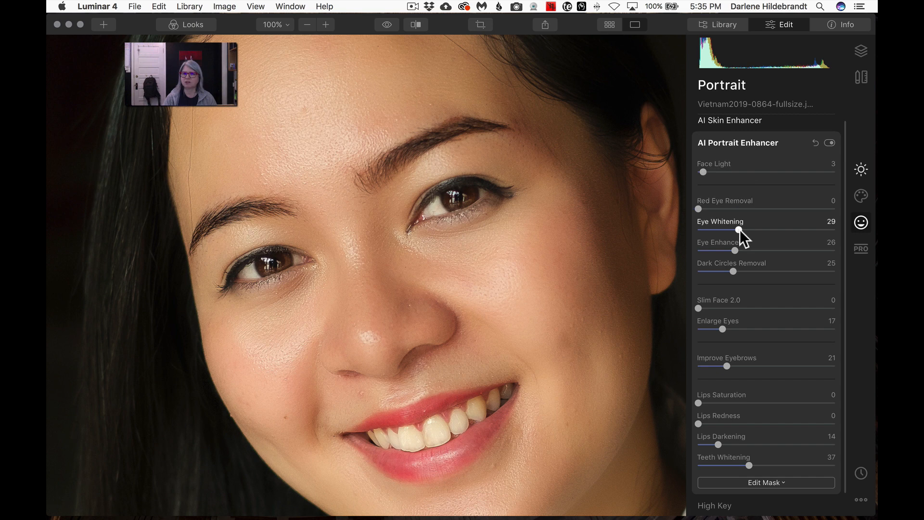
left_click(816, 464)
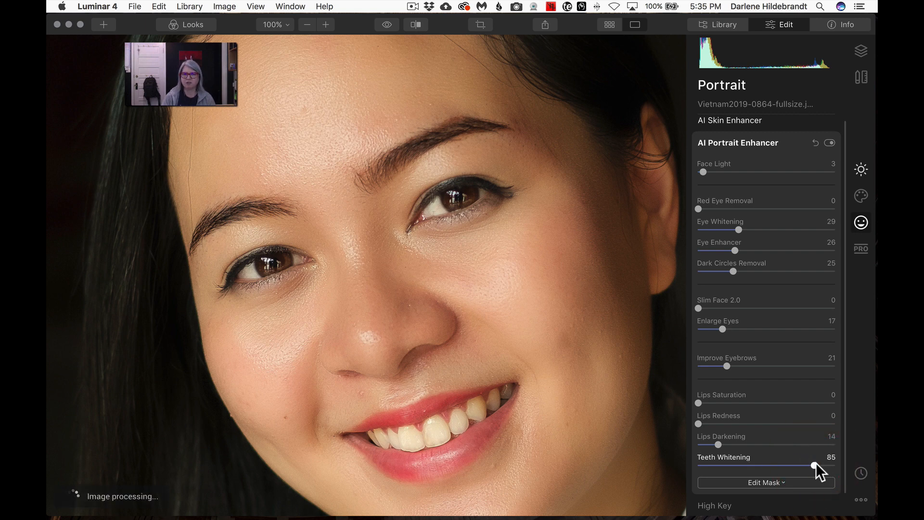
left_click_drag(828, 463, 833, 462)
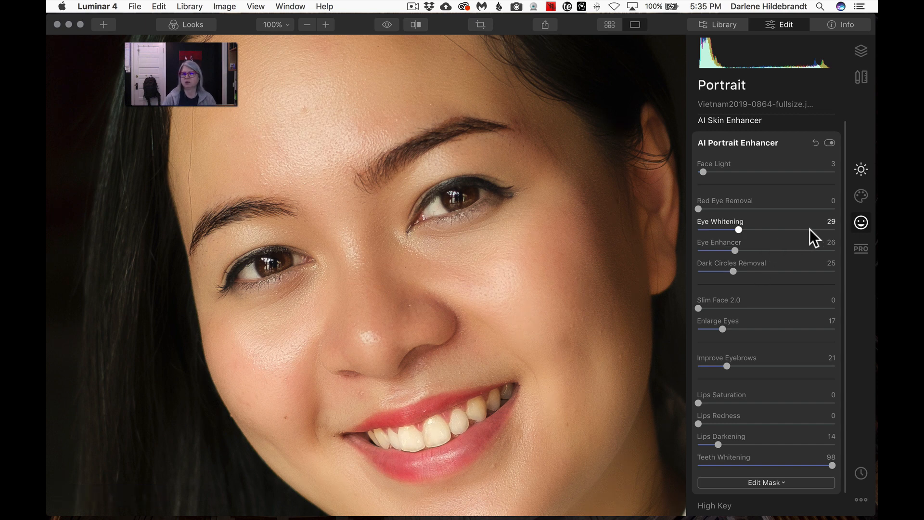
left_click_drag(815, 227, 836, 226)
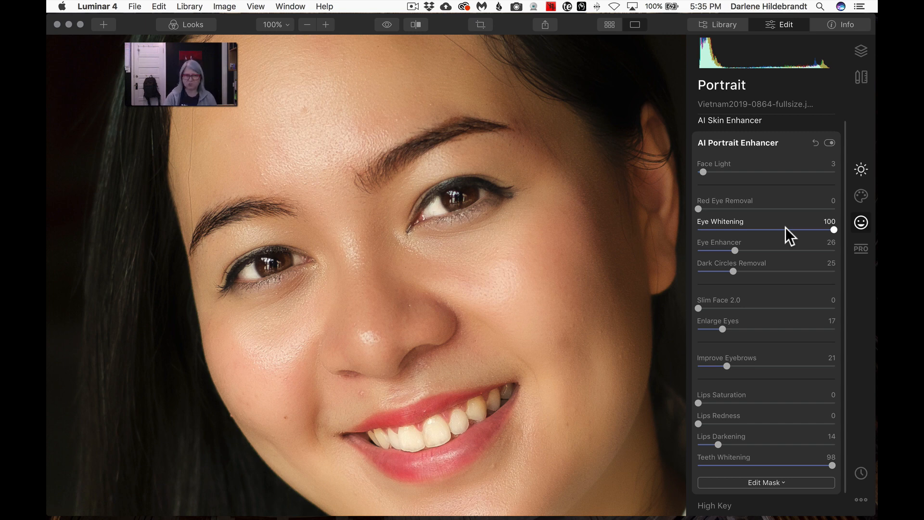
Step: Compare the whitening with the original, and reduce Teeth Whitening to 69 and Eye Whitening to 67
key("backslash")
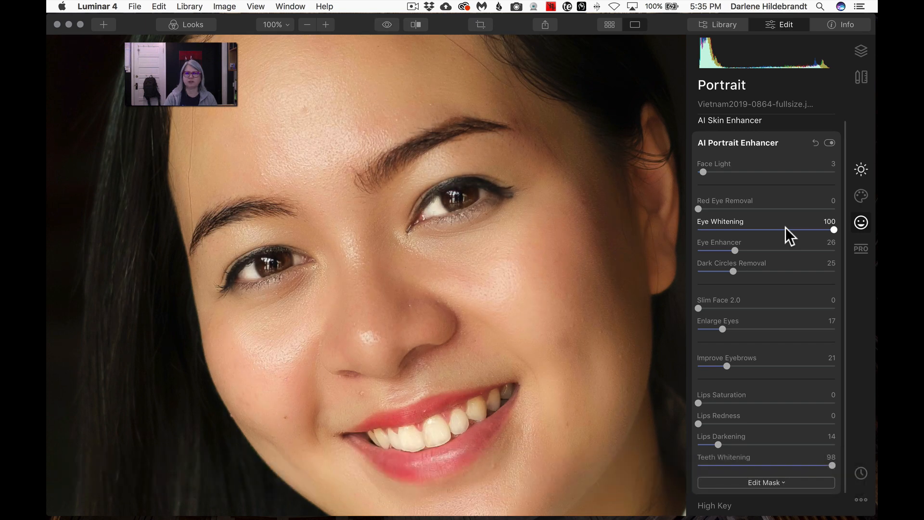
key("backslash")
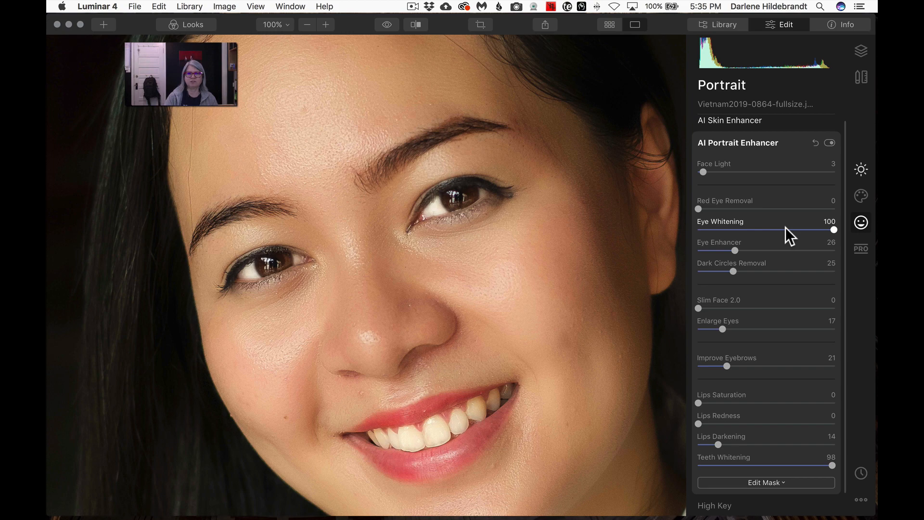
key("backslash")
key("backslash")
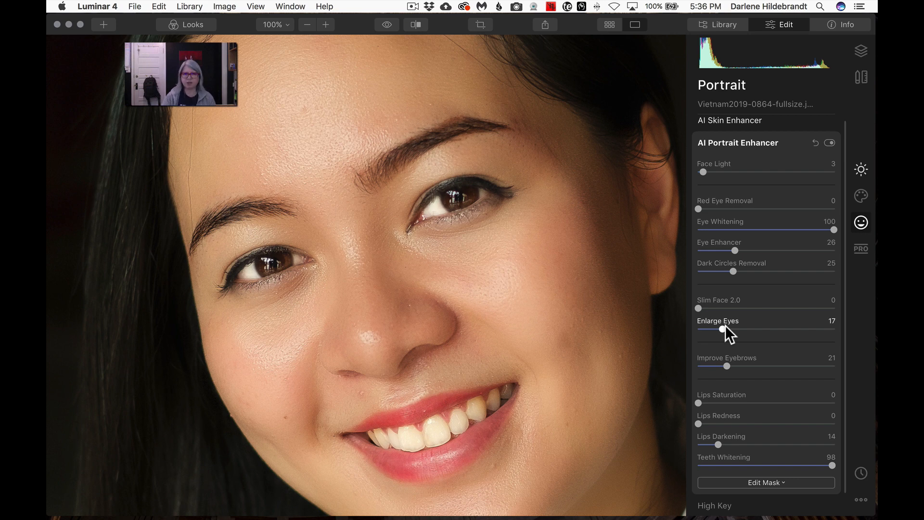
key("backslash")
key("backslash")
left_click(792, 463)
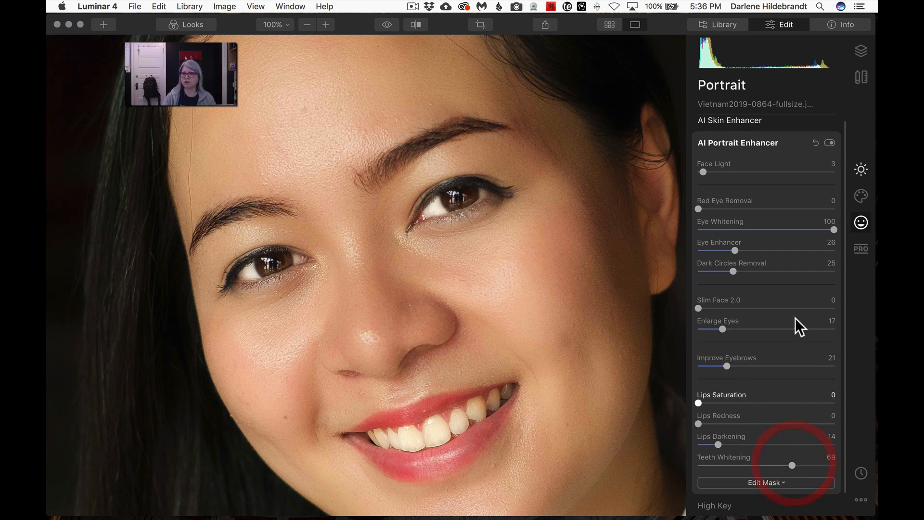
left_click(792, 228)
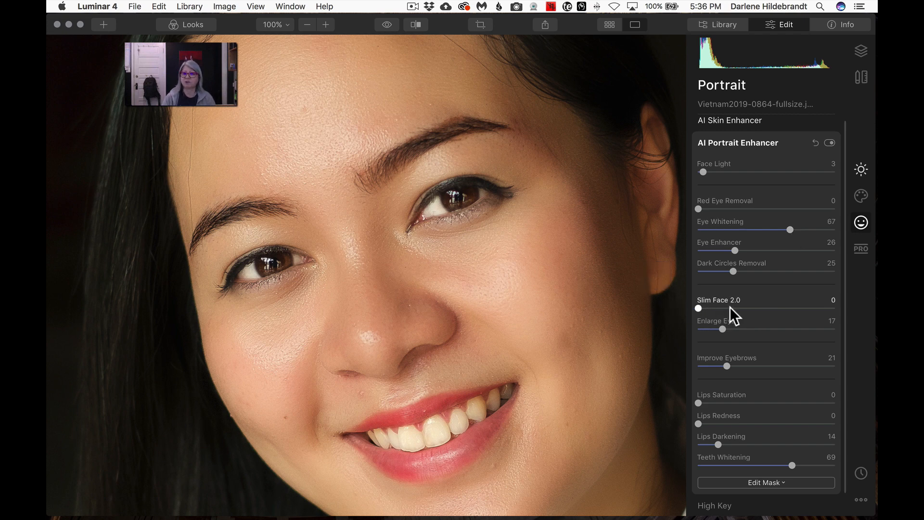
Step: Try Slim Face 2.0 at 51 and compare the face shape with the original
left_click(768, 308)
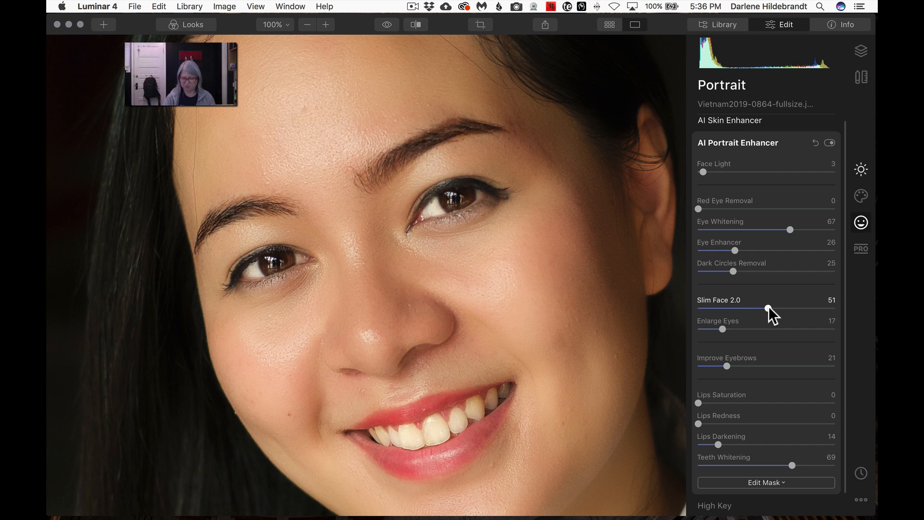
key("backslash")
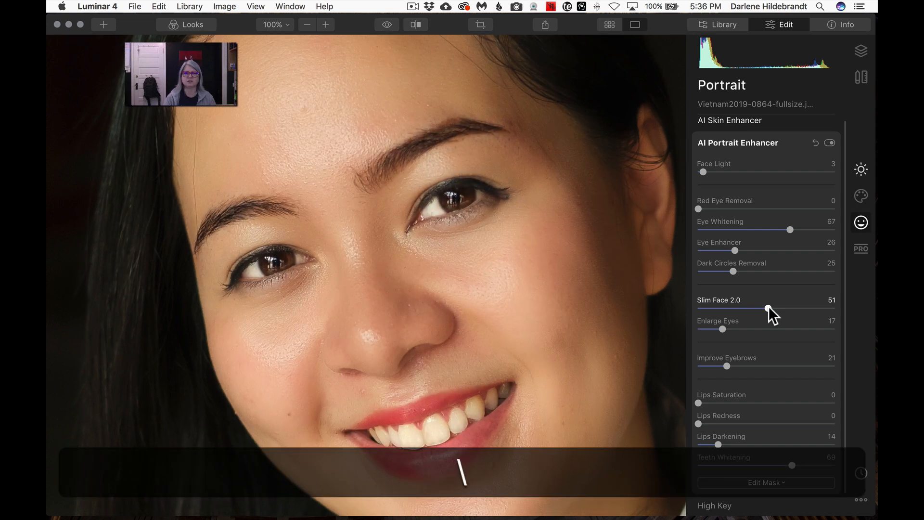
key("backslash")
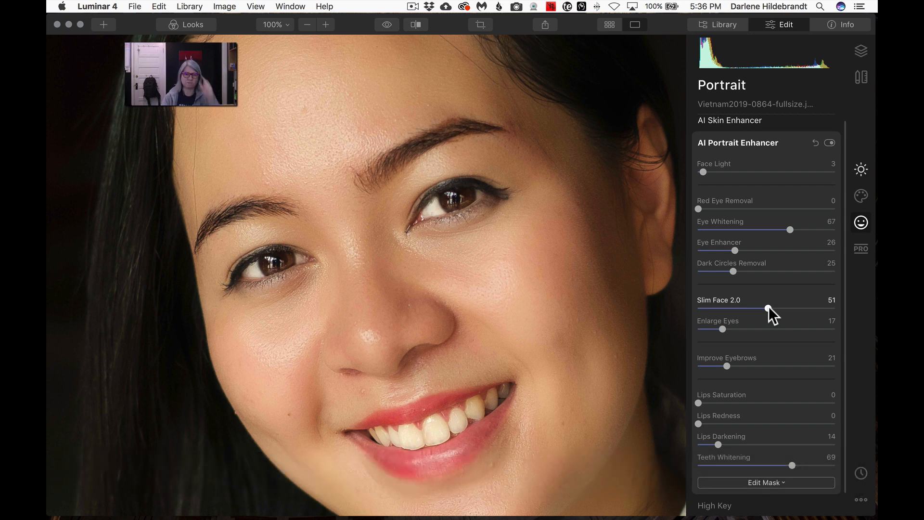
key("backslash")
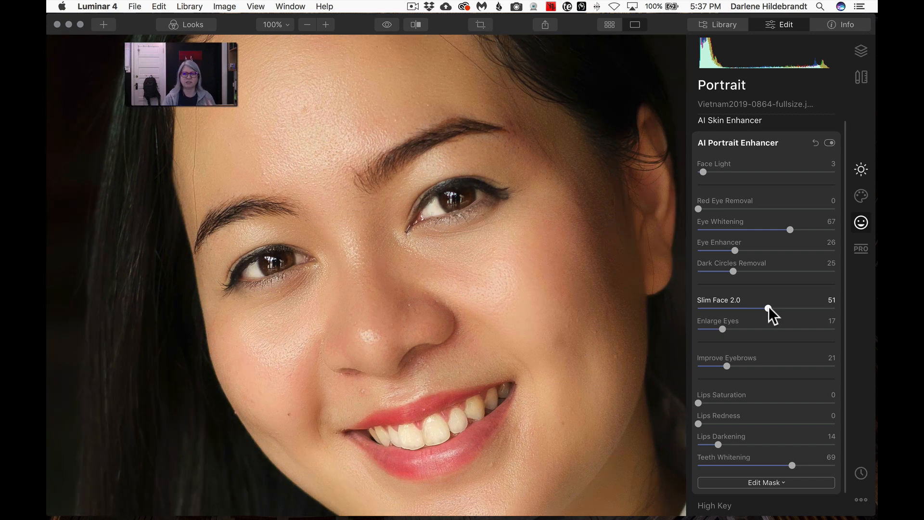
key("backslash")
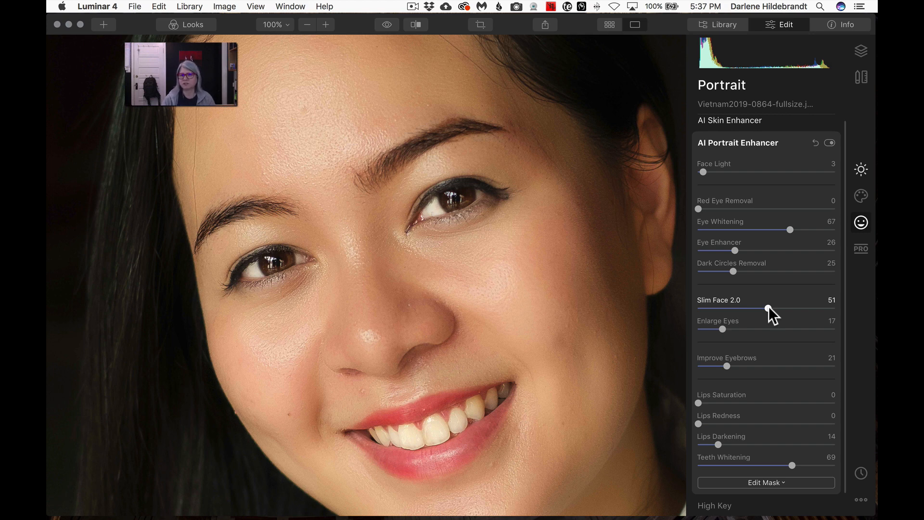
Step: Reduce Slim Face 2.0 to 12 and Eye Whitening to 33 in the AI Portrait Enhancer
left_click_drag(768, 308, 714, 307)
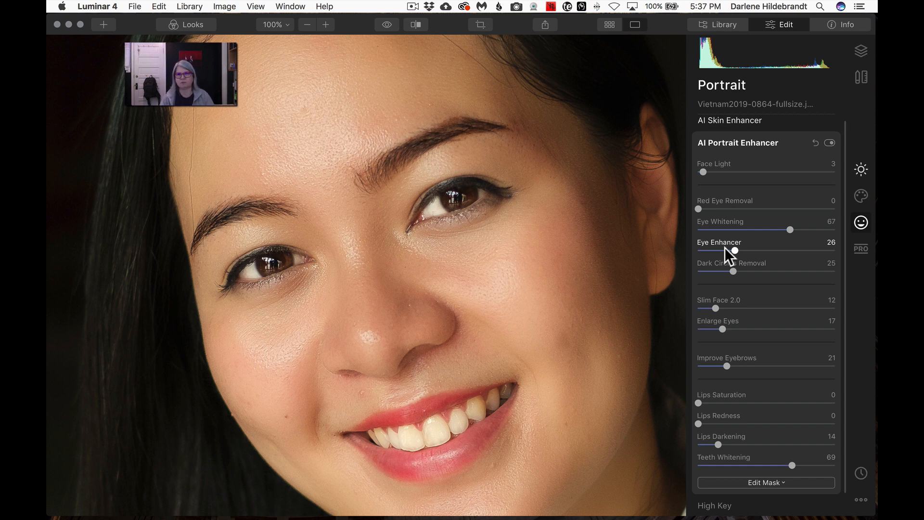
left_click(586, 273)
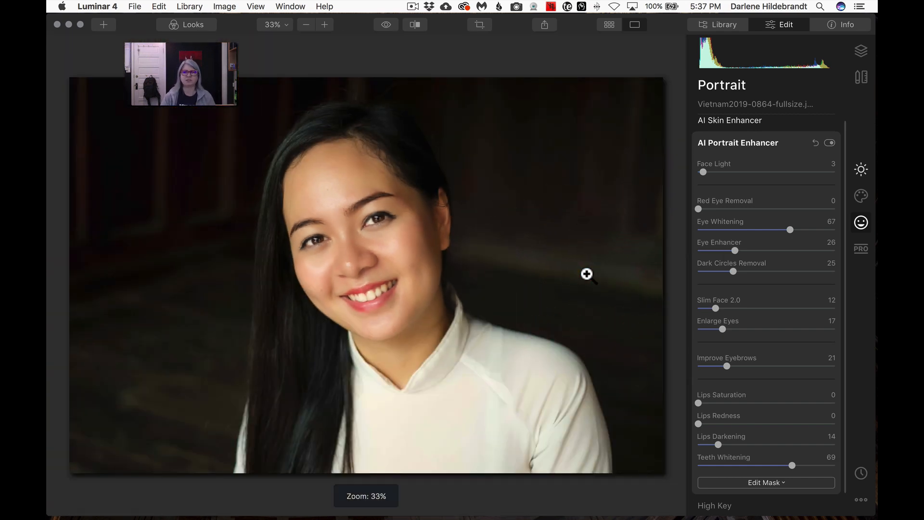
left_click(741, 229)
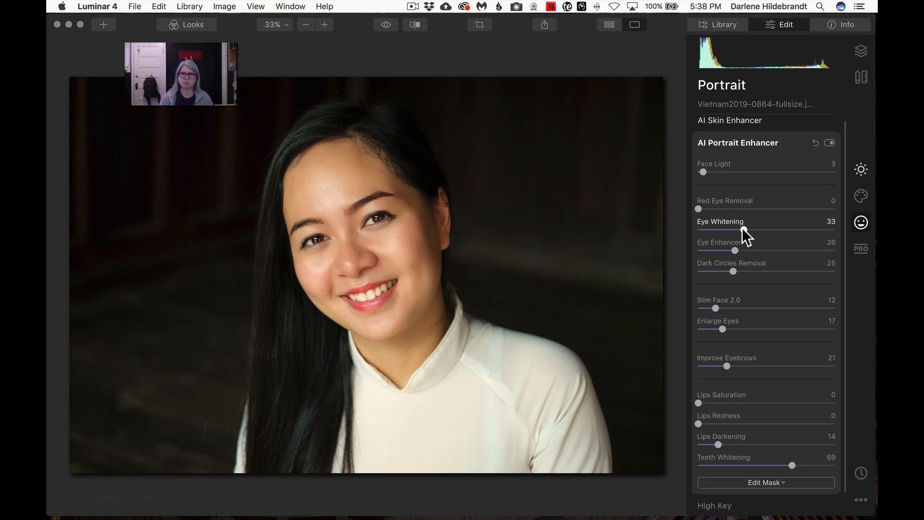
Step: Show the Luminar Looks and browse the saved user looks
left_click(189, 25)
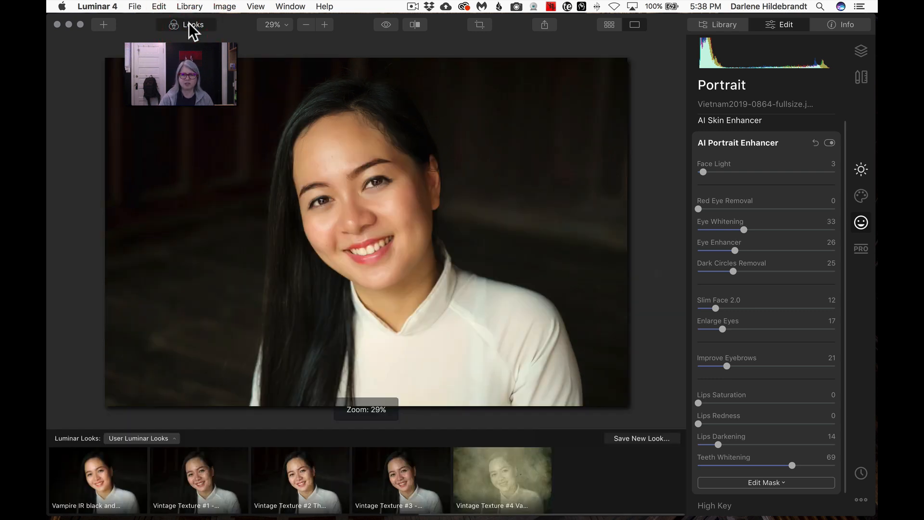
scroll(428, 476, "left", 5)
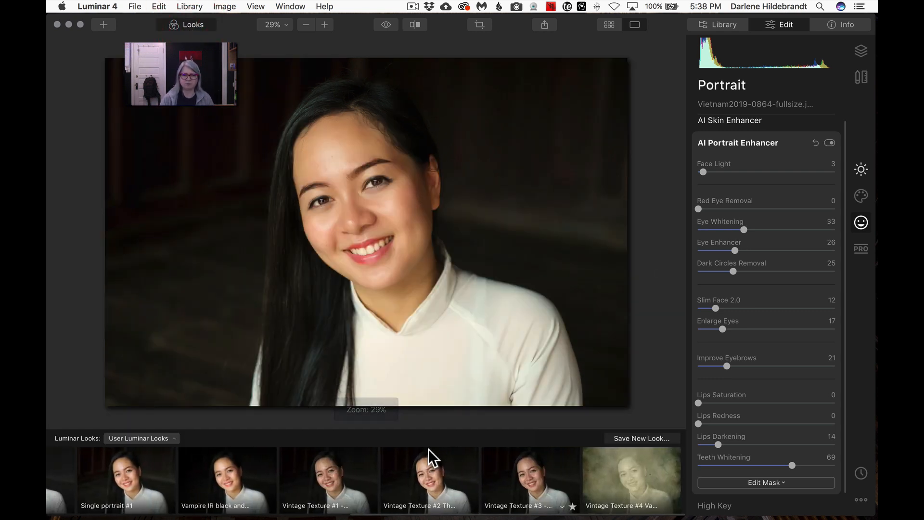
scroll(428, 476, "left", 3)
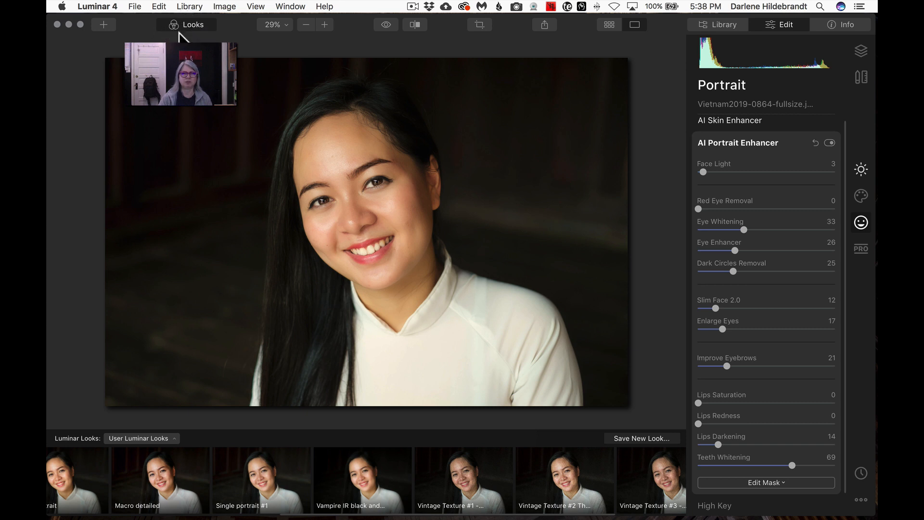
Step: Save the current portrait adjustments as a new Luminar look named "Single portrait example"
left_click(638, 436)
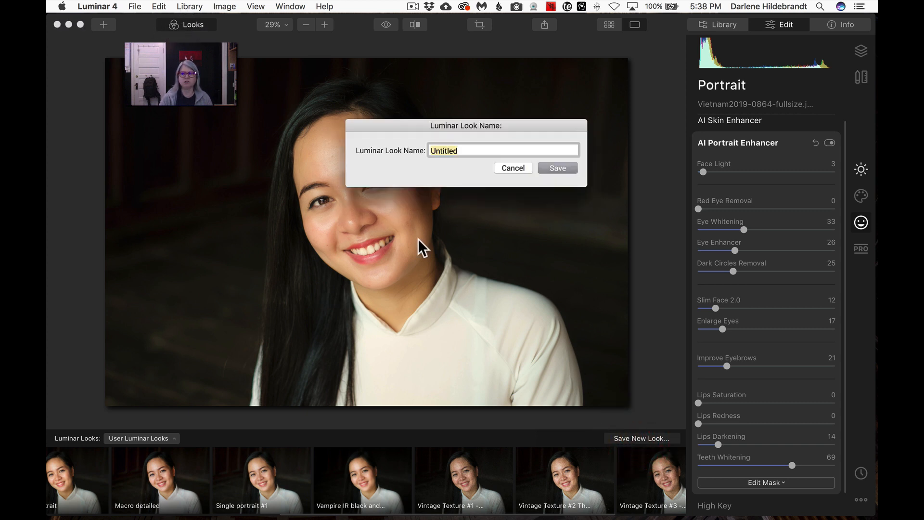
type("Sing")
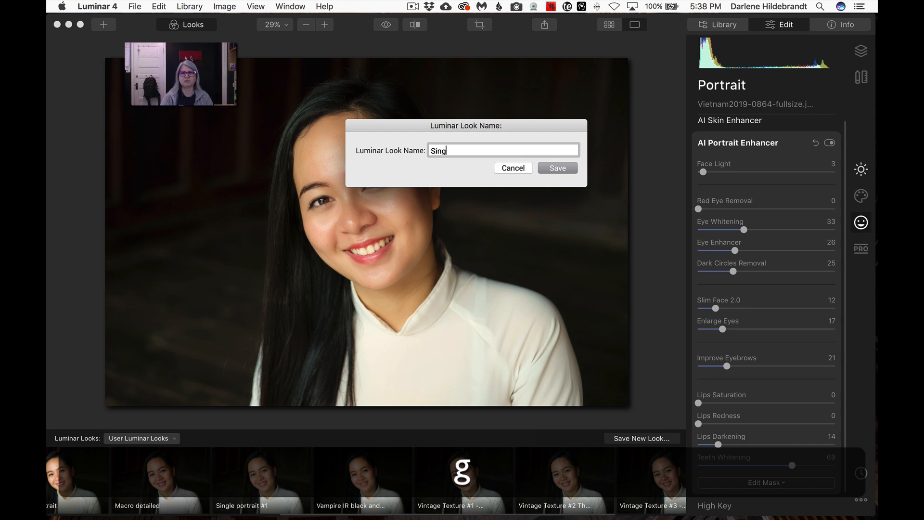
type("le port")
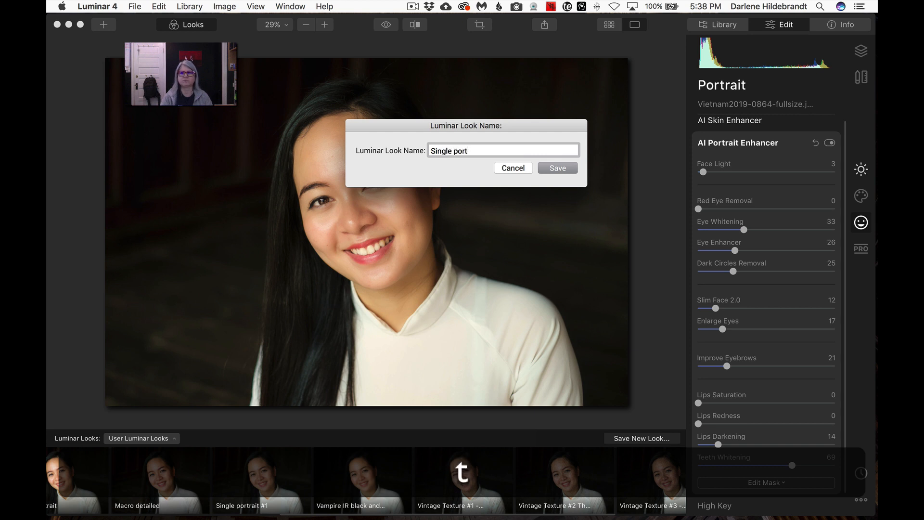
type("rait example")
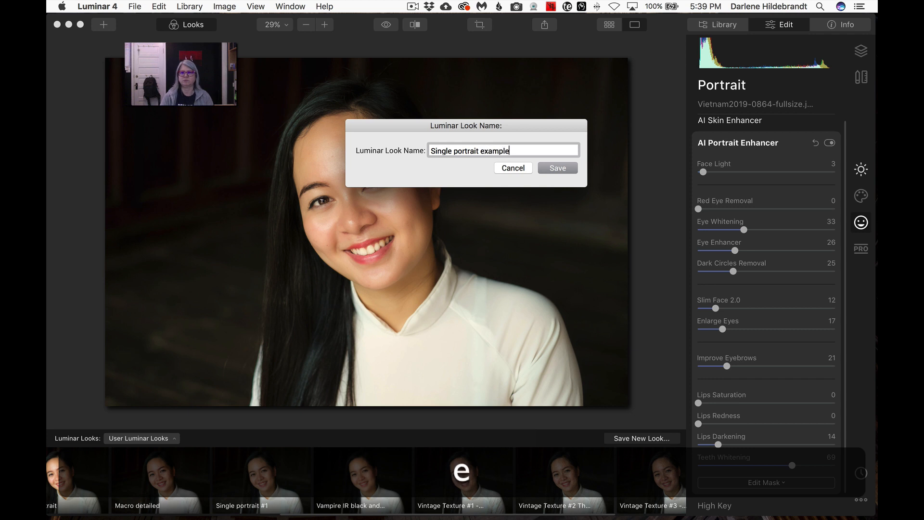
key("Return")
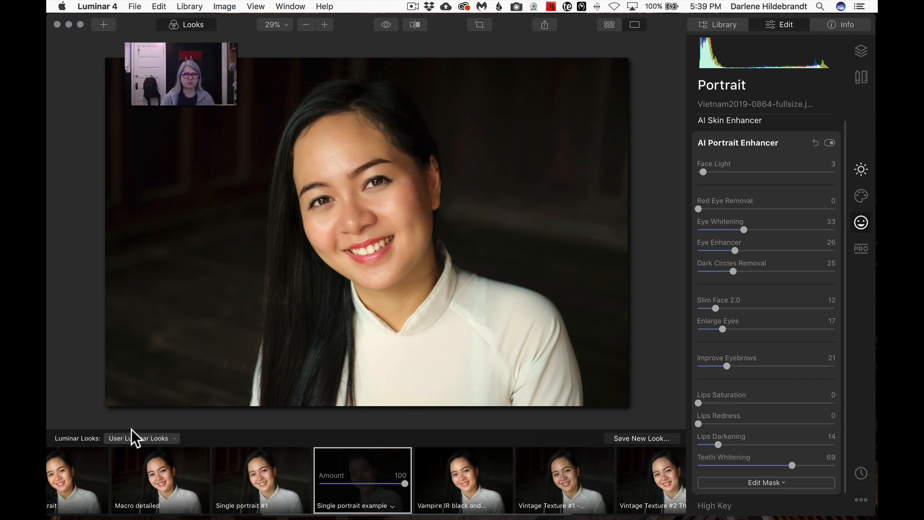
Step: Browse the Luminar Looks collections down to the User Luminar Looks collection, and close the list
left_click(163, 439)
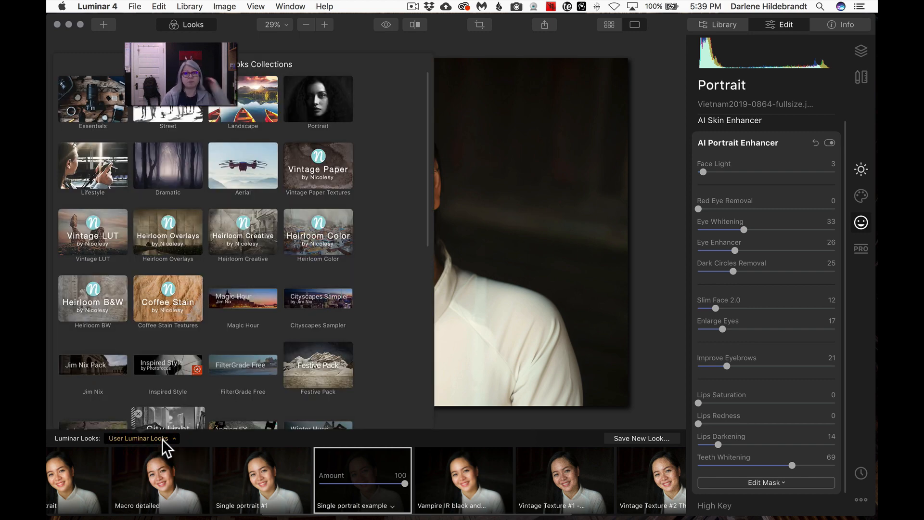
scroll(175, 299, "down", 15)
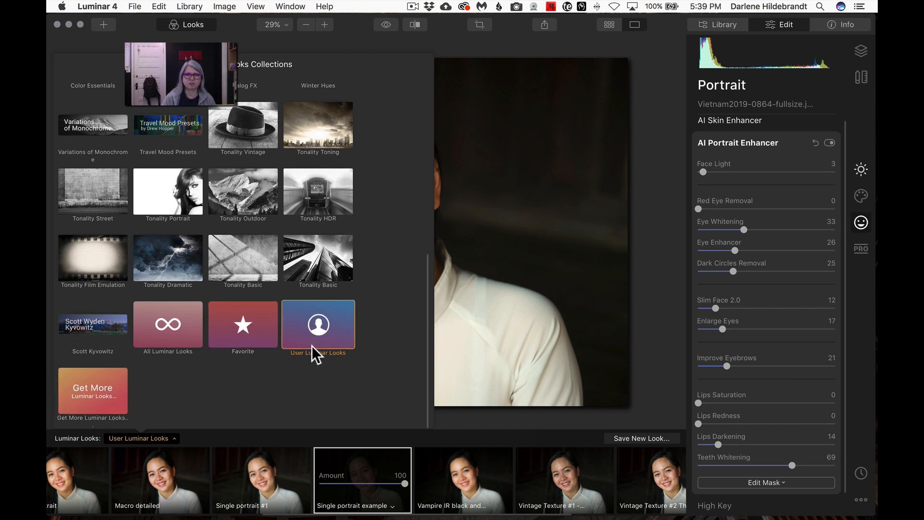
left_click(470, 419)
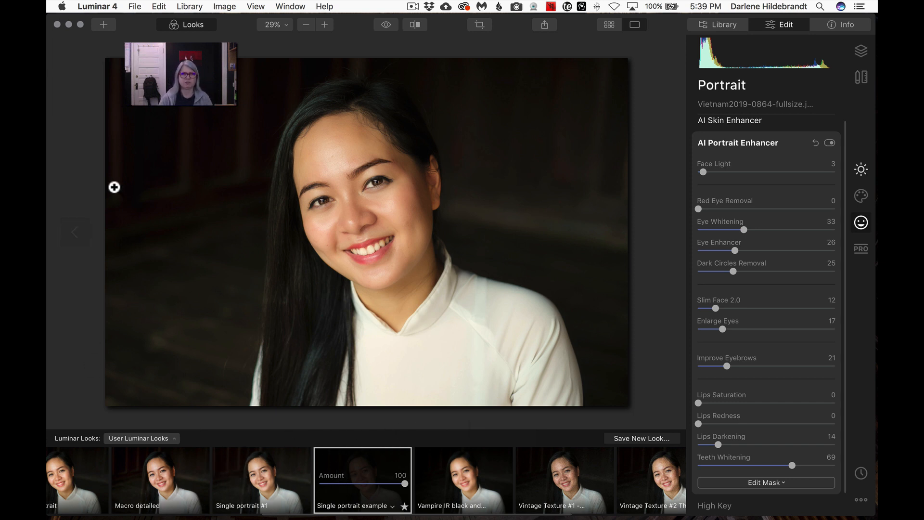
Step: Show the filmstrip and open the portrait of the dark-haired woman resting her chin on her hand
left_click(255, 7)
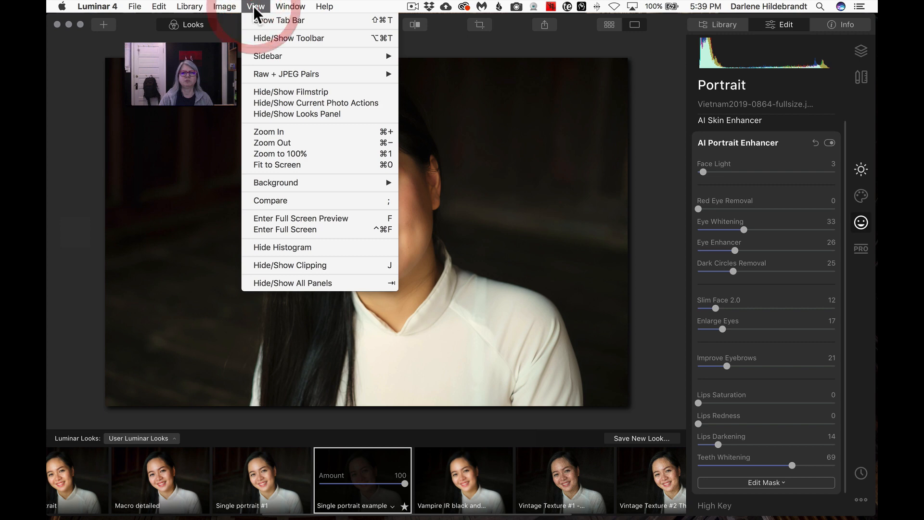
left_click(264, 92)
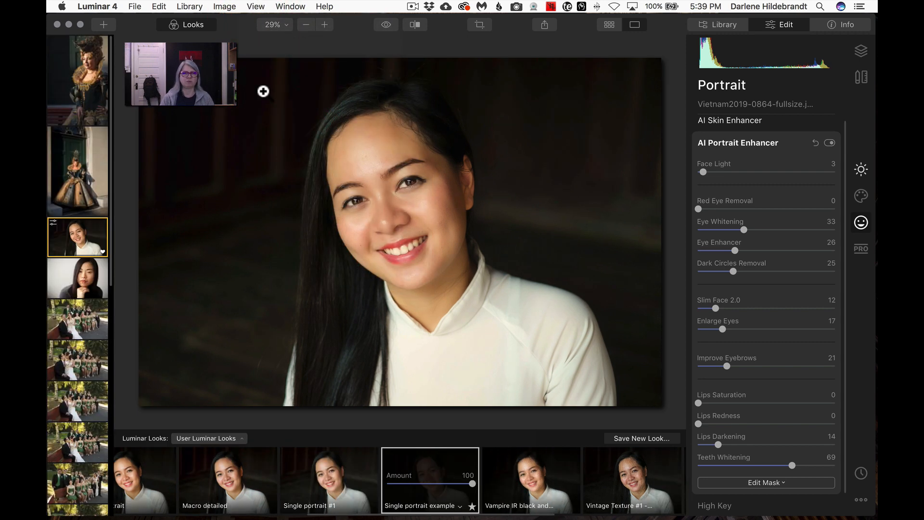
left_click(68, 272)
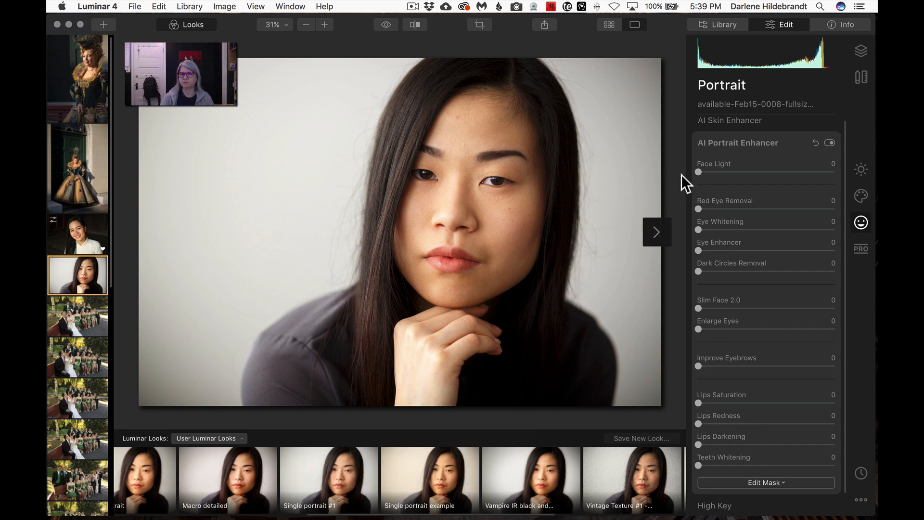
Step: Apply the user look "Single portrait #1" to the portrait, and hide the looks panel and the filmstrip
left_click(857, 171)
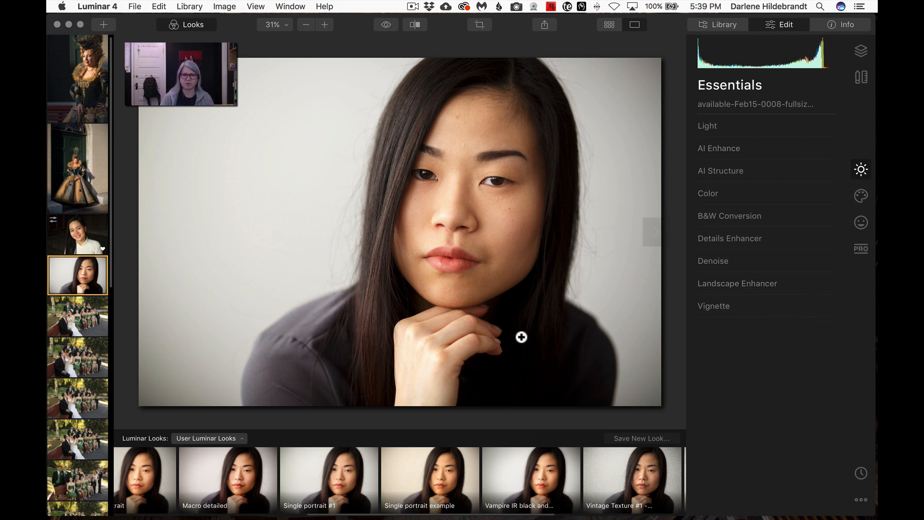
left_click(319, 462)
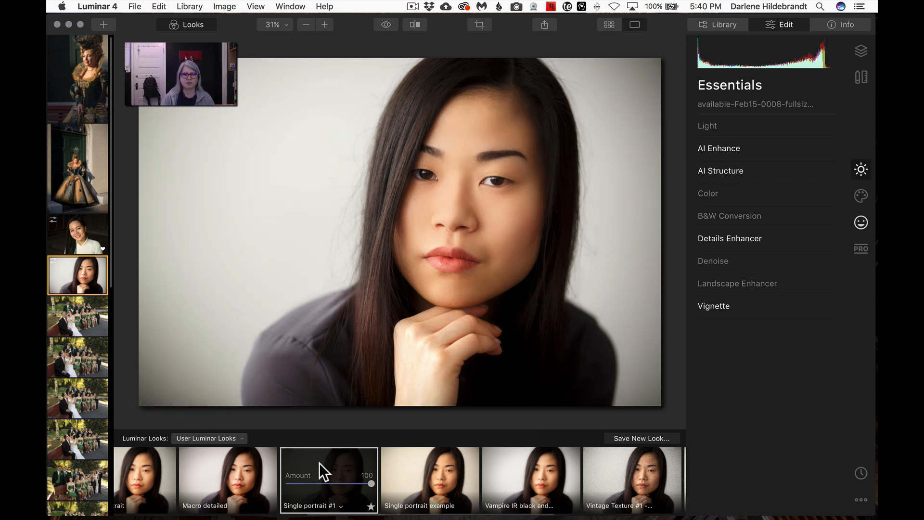
left_click(190, 24)
left_click(248, 6)
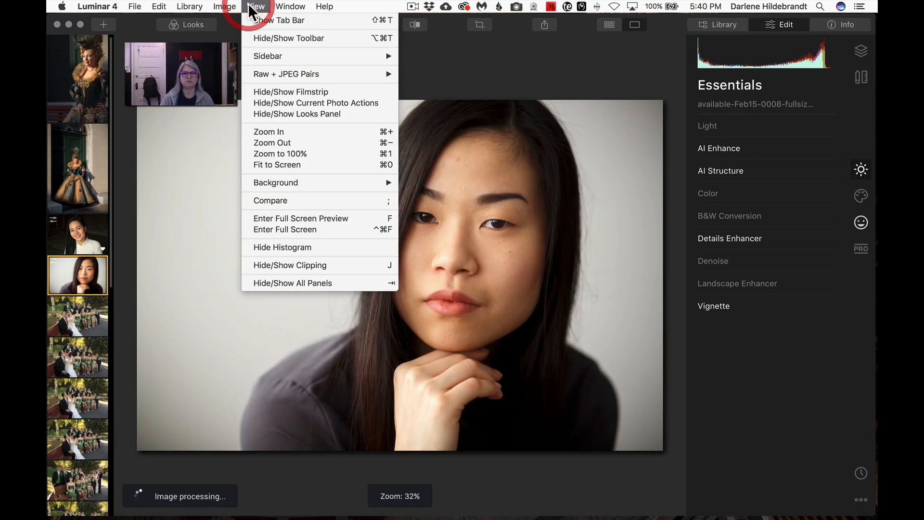
left_click(267, 91)
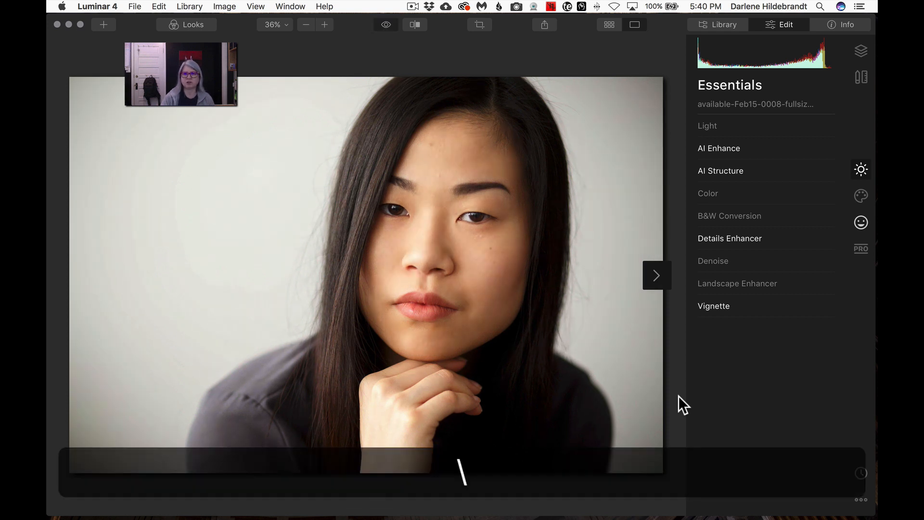
Step: Compare the face with the look applied against the original at 50% zoom
left_click(436, 194)
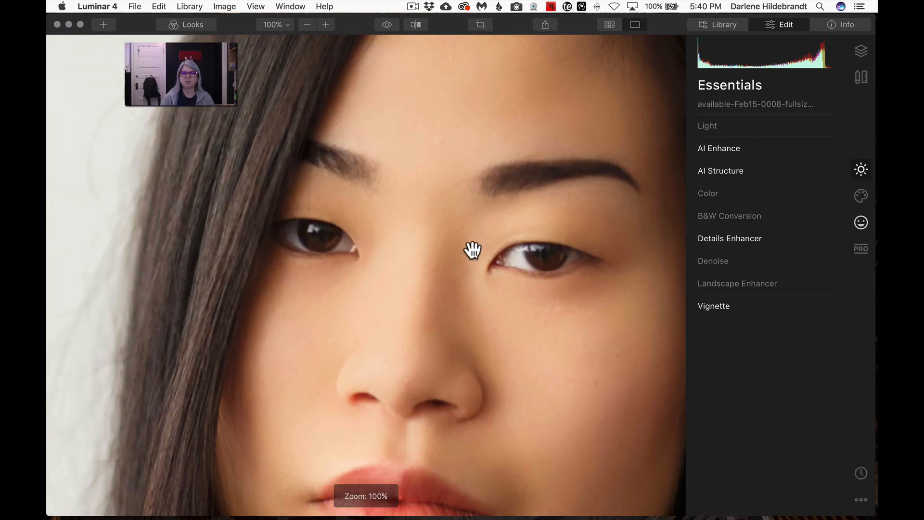
left_click(305, 25)
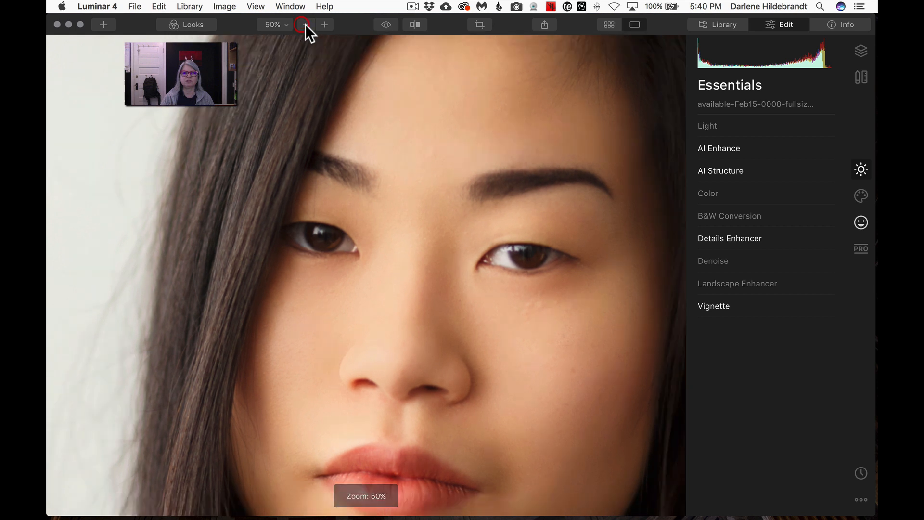
left_click_drag(572, 330, 568, 306)
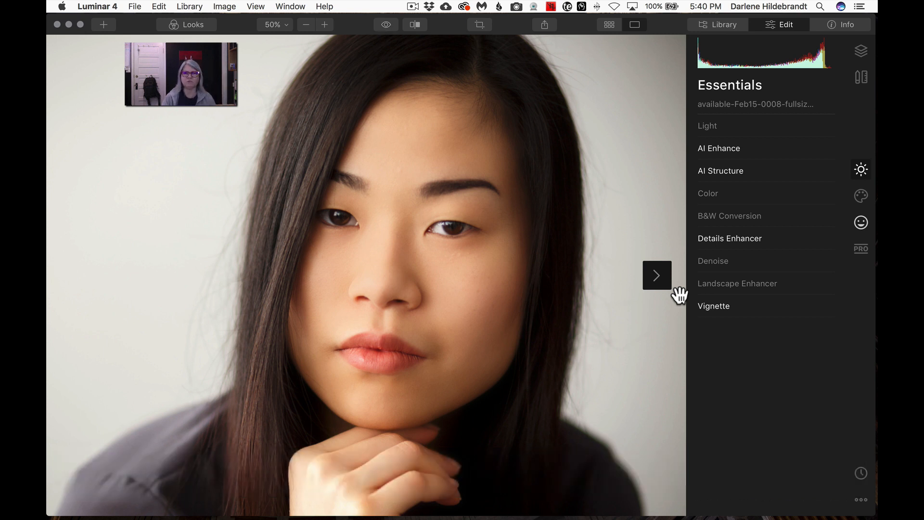
key("backslash")
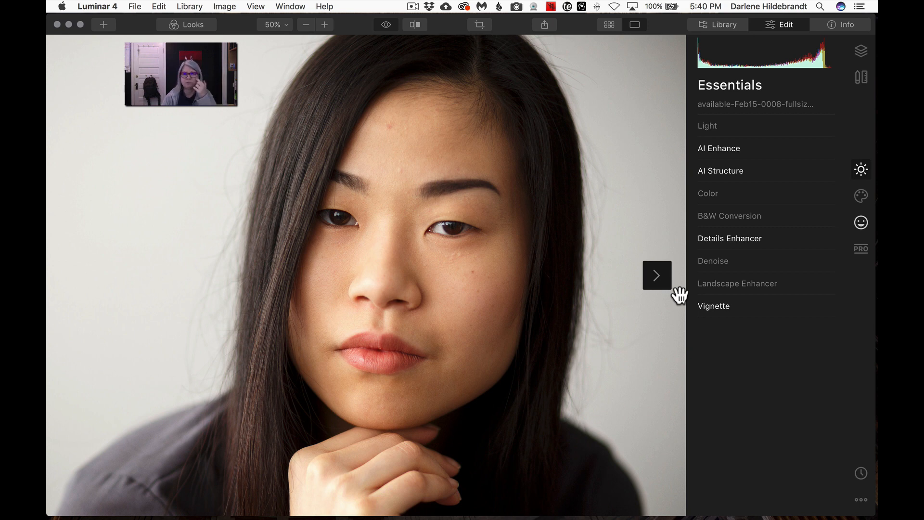
key("backslash")
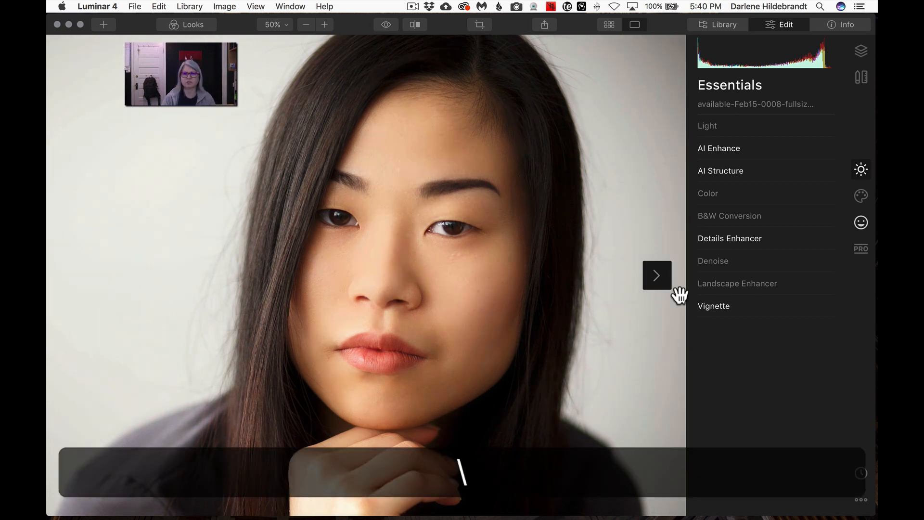
key("backslash")
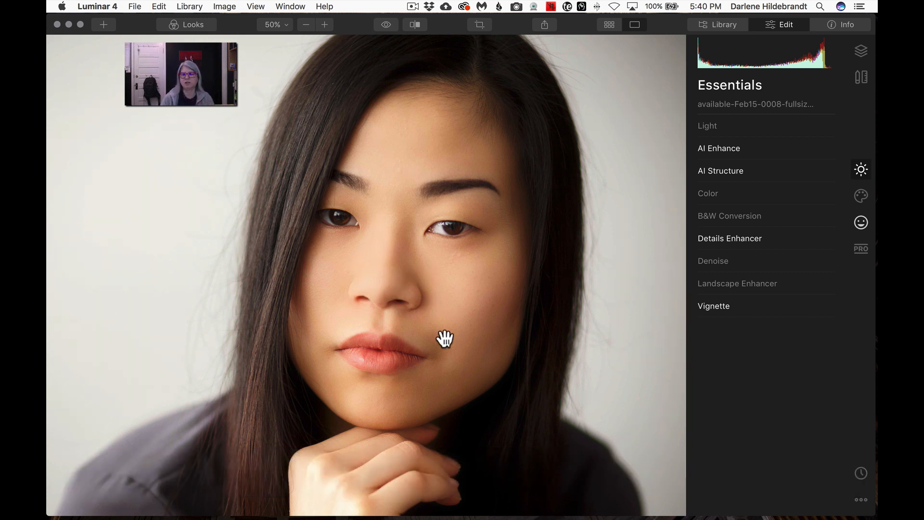
Step: Reduce Shine Removal to 17 in the AI Skin Enhancer and check the skin texture at 100% zoom
left_click(861, 222)
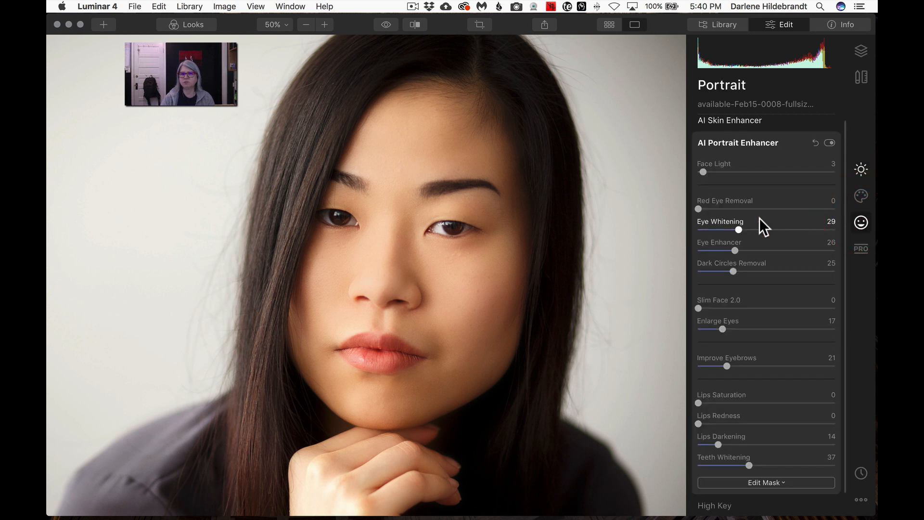
left_click(731, 119)
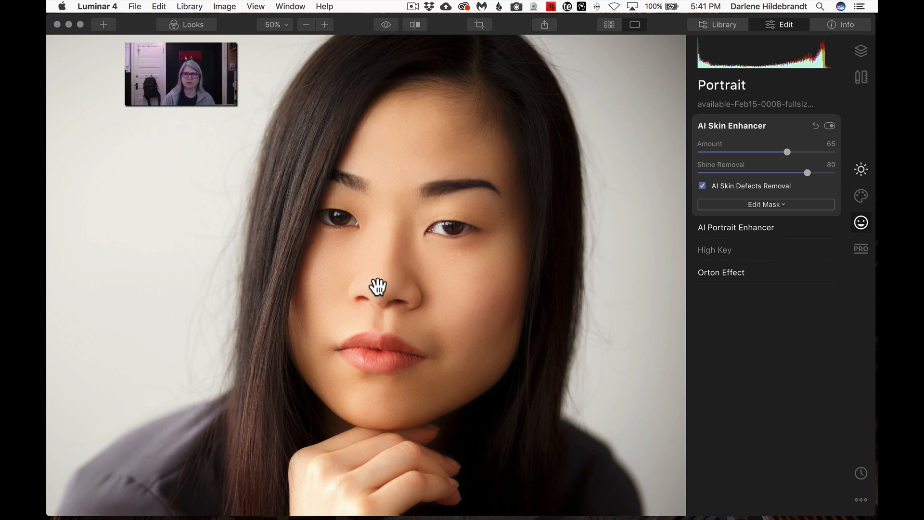
left_click(727, 172)
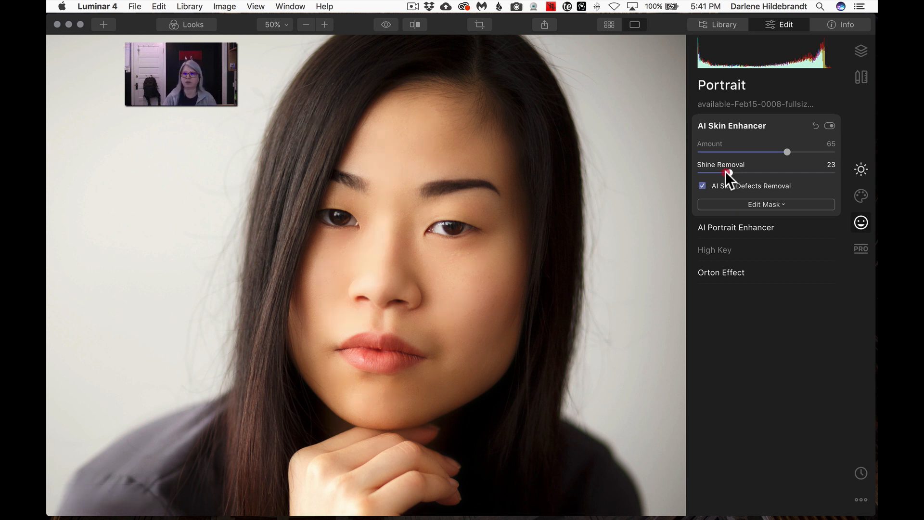
left_click_drag(726, 171, 718, 172)
left_click(320, 318)
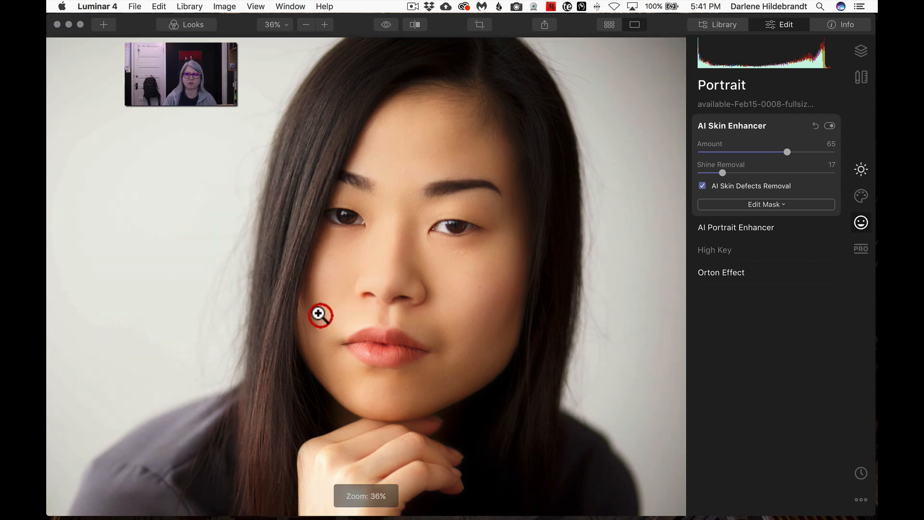
left_click(398, 279)
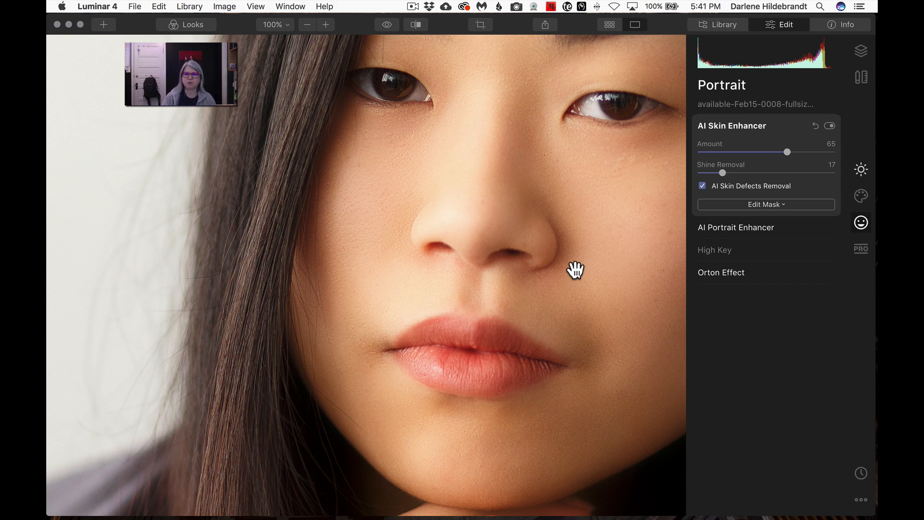
left_click_drag(577, 181, 509, 208)
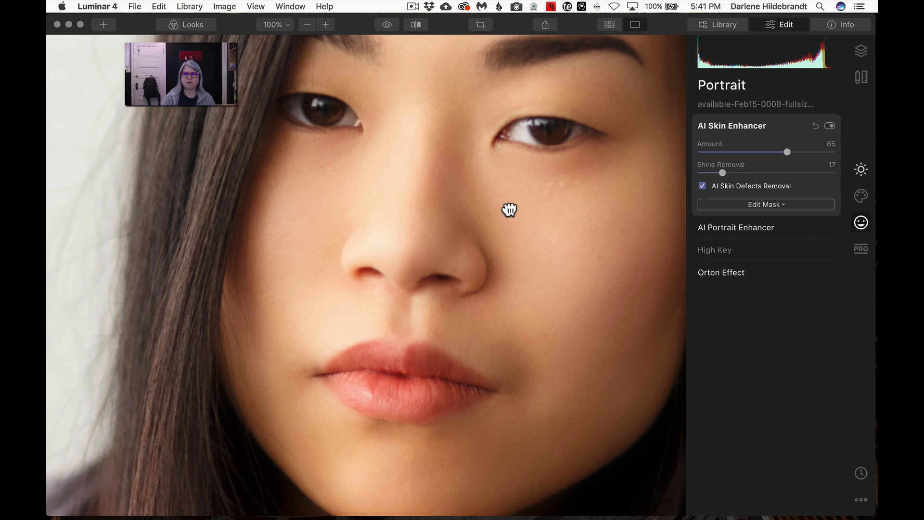
Step: Compare the portrait with the Orton Effect off and on, try its Amount at 65, and set it to 18
left_click(725, 272)
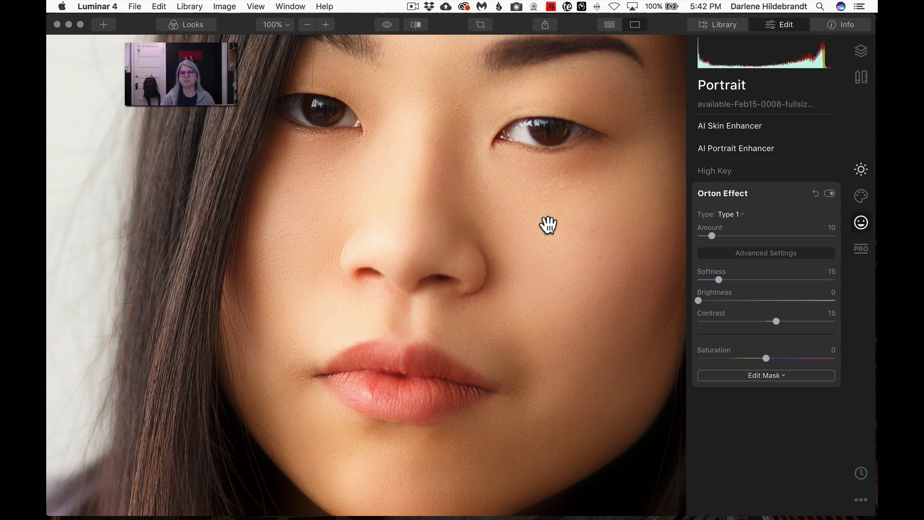
left_click(829, 194)
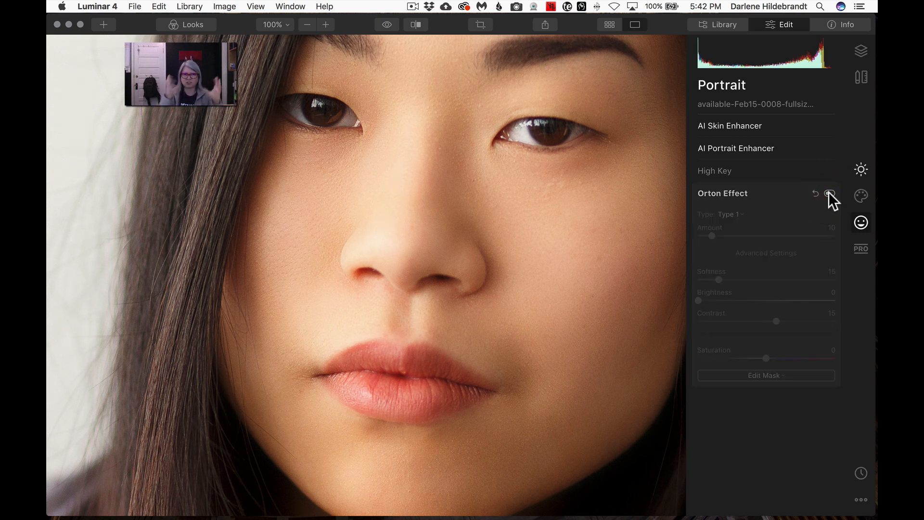
left_click(829, 193)
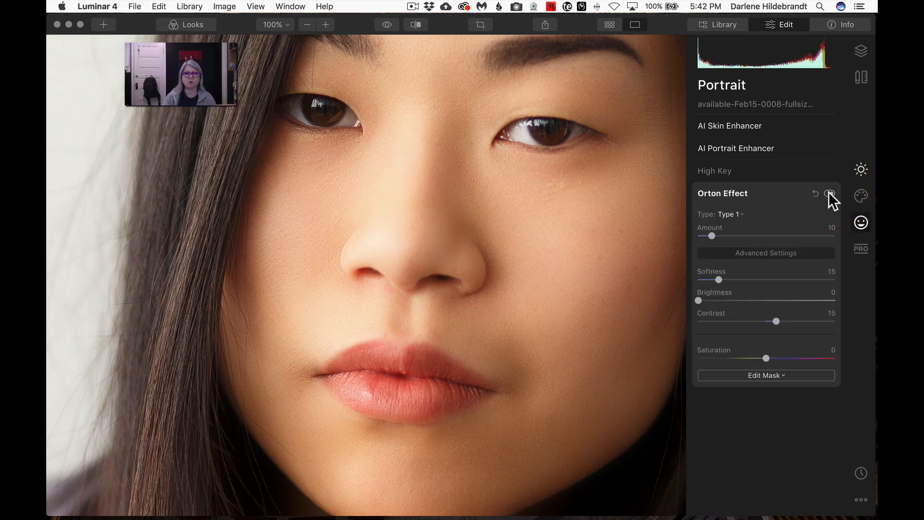
left_click_drag(712, 235, 790, 231)
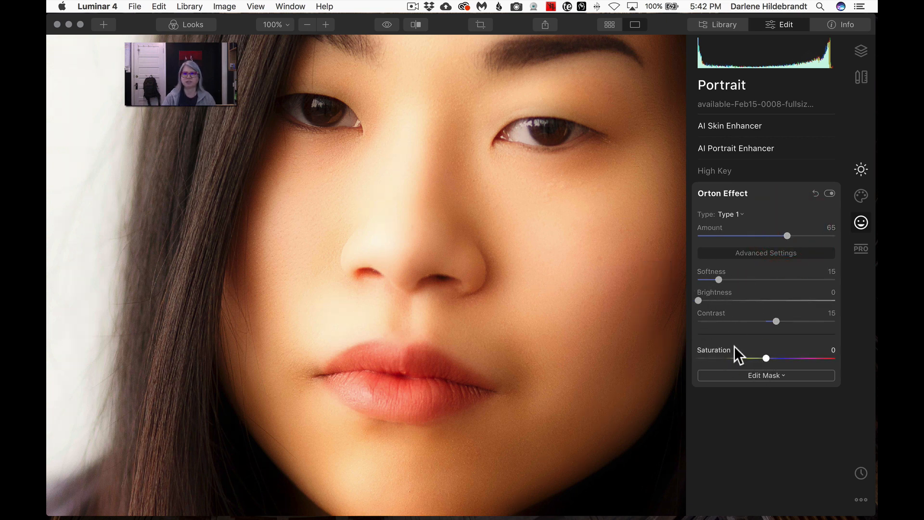
left_click_drag(782, 235, 723, 235)
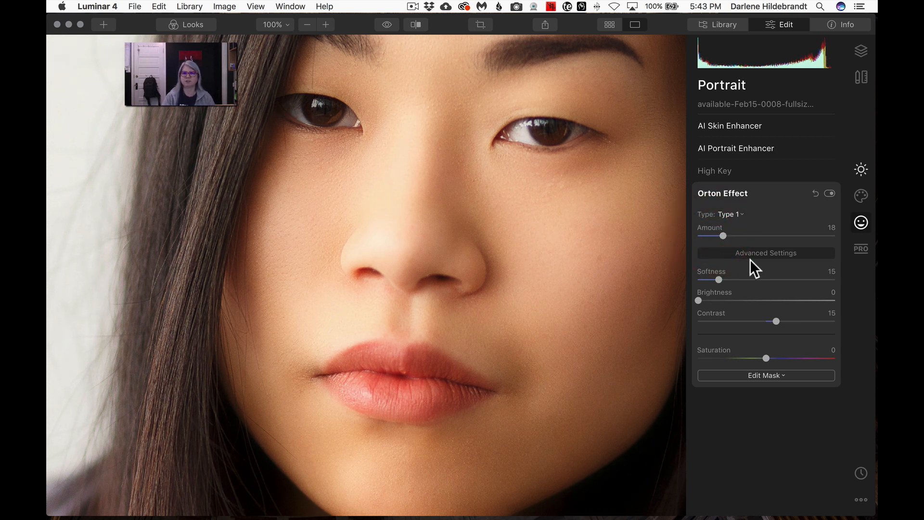
Step: Compare the whole retouched portrait with the original
left_click(528, 259)
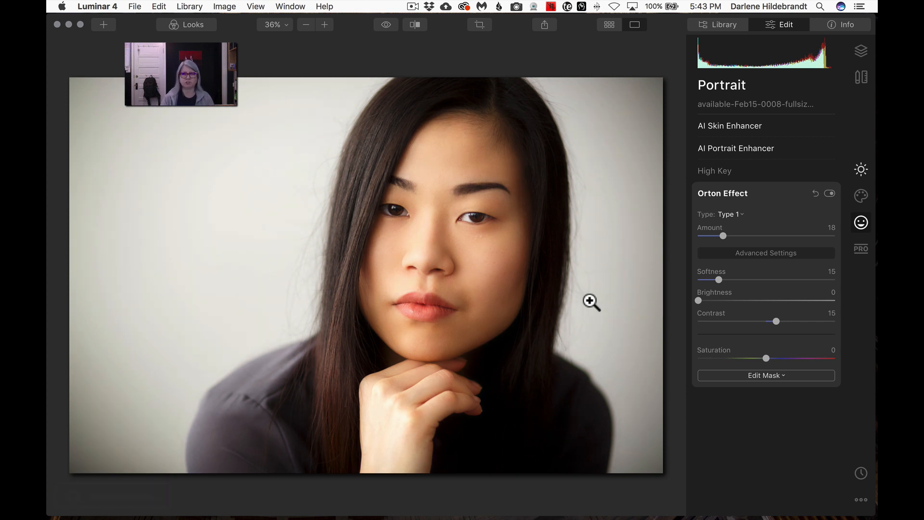
key("backslash")
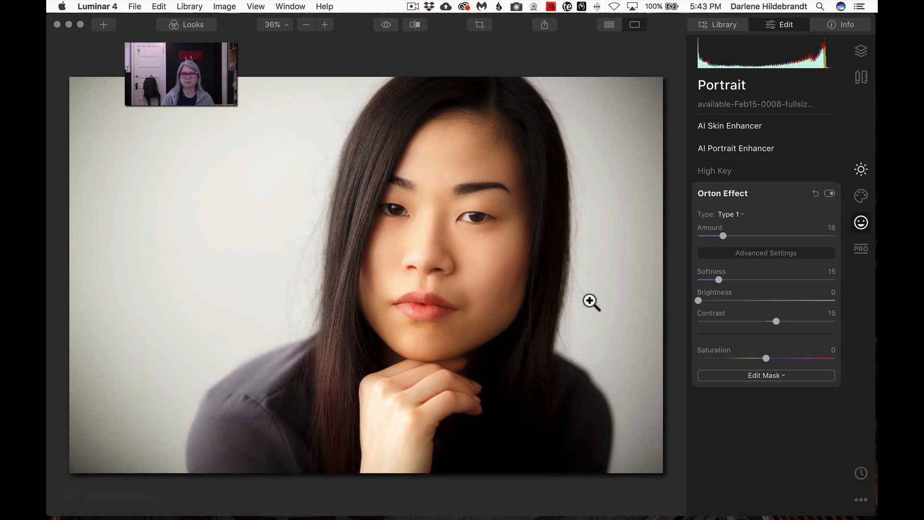
key("backslash")
Step: Review the AI Structure and AI Enhance settings in the Essentials tools for the current portrait
left_click(860, 170)
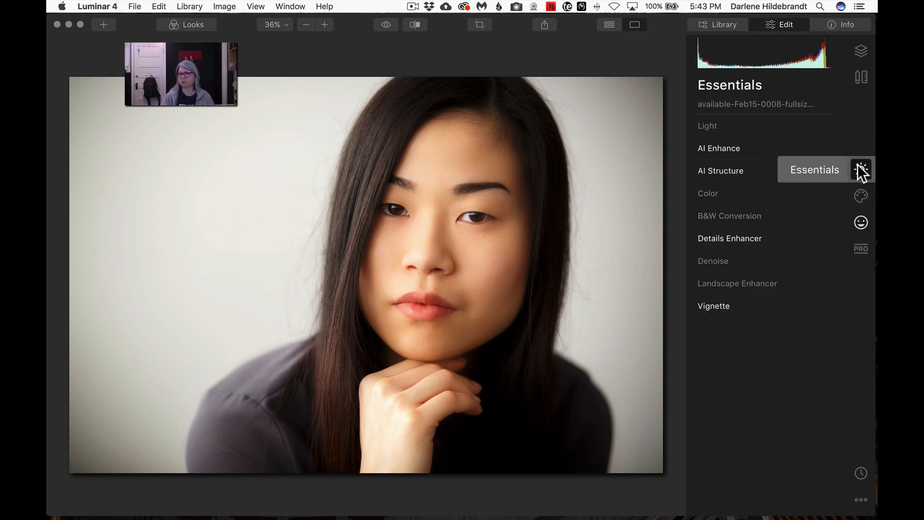
left_click(723, 169)
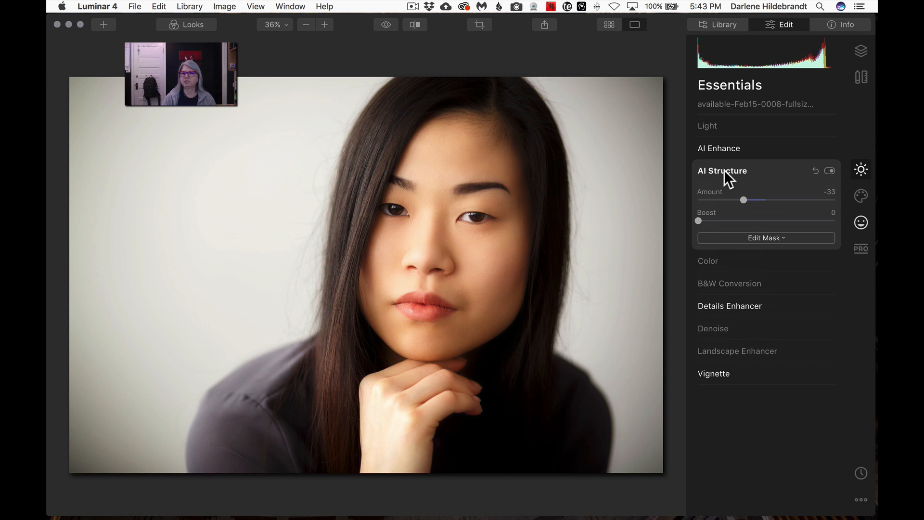
left_click(724, 147)
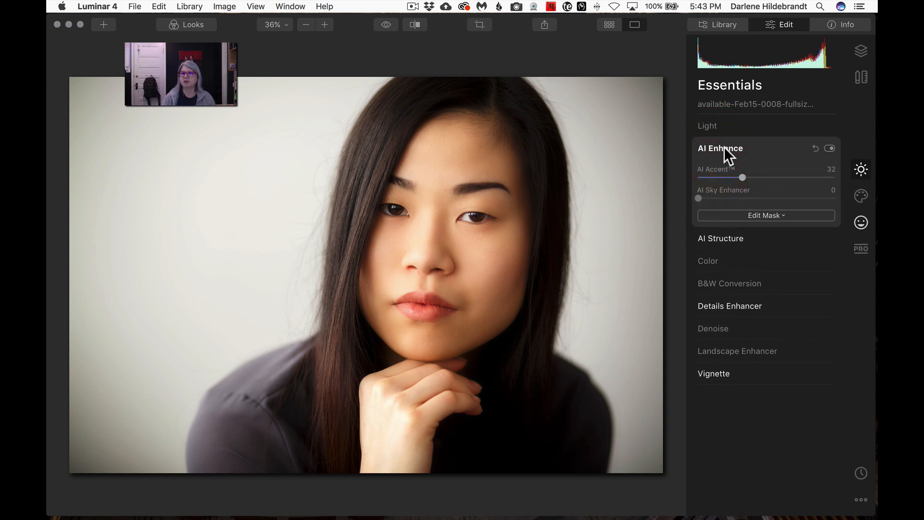
left_click(727, 236)
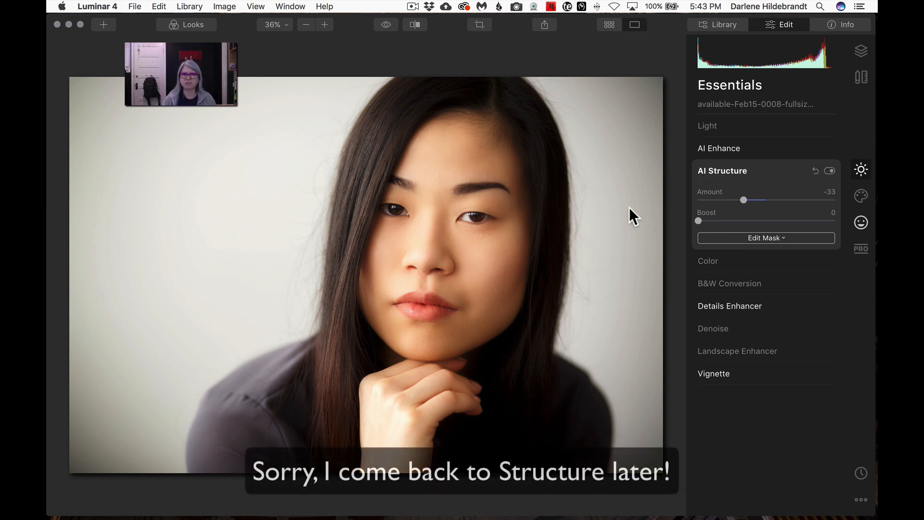
Step: Open the closer portrait of the woman in the historical costume from the filmstrip and apply the user look "Single portrait #1"
left_click(262, 7)
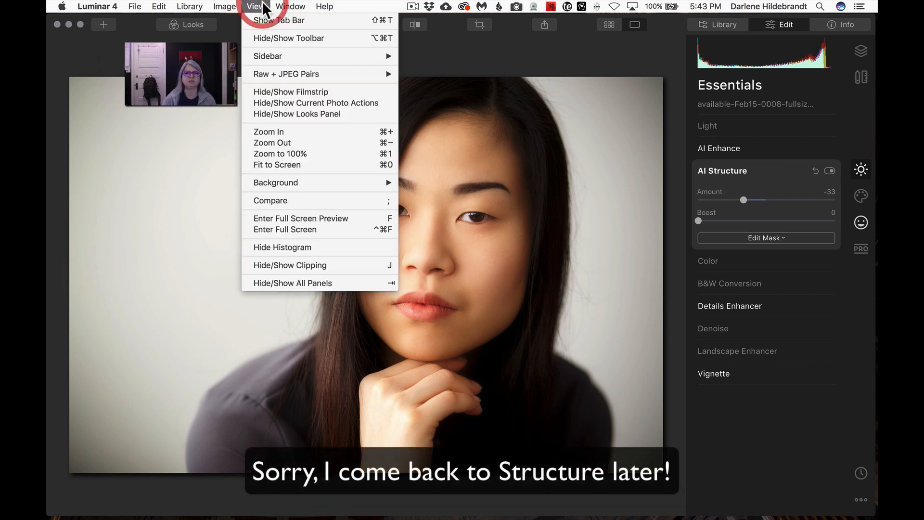
left_click(268, 93)
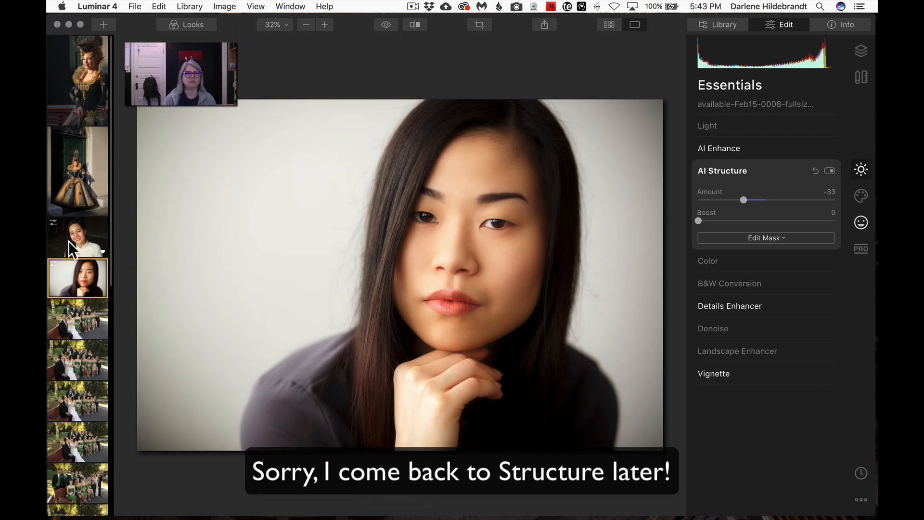
left_click(62, 96)
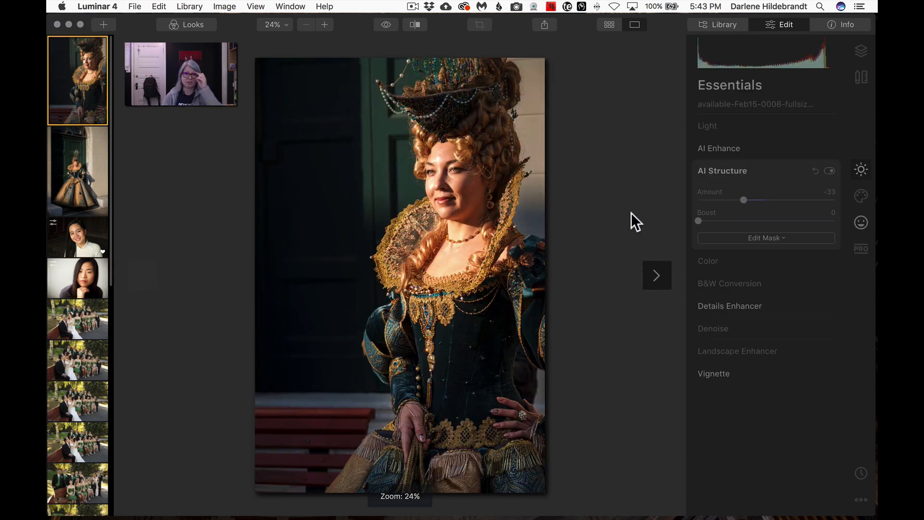
left_click(167, 24)
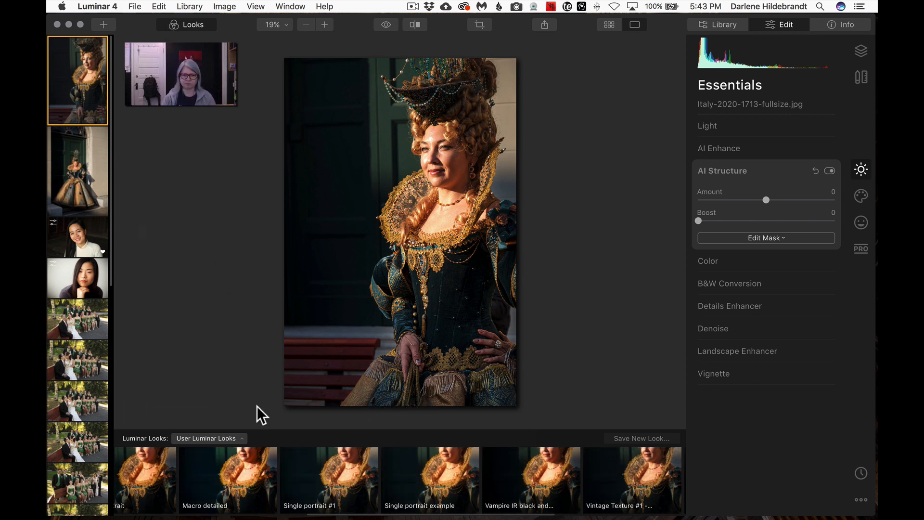
left_click(319, 465)
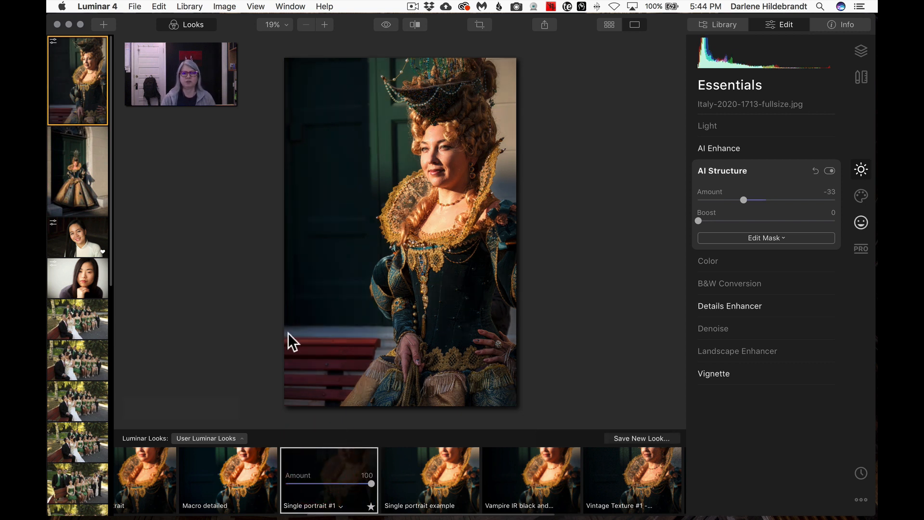
left_click(189, 25)
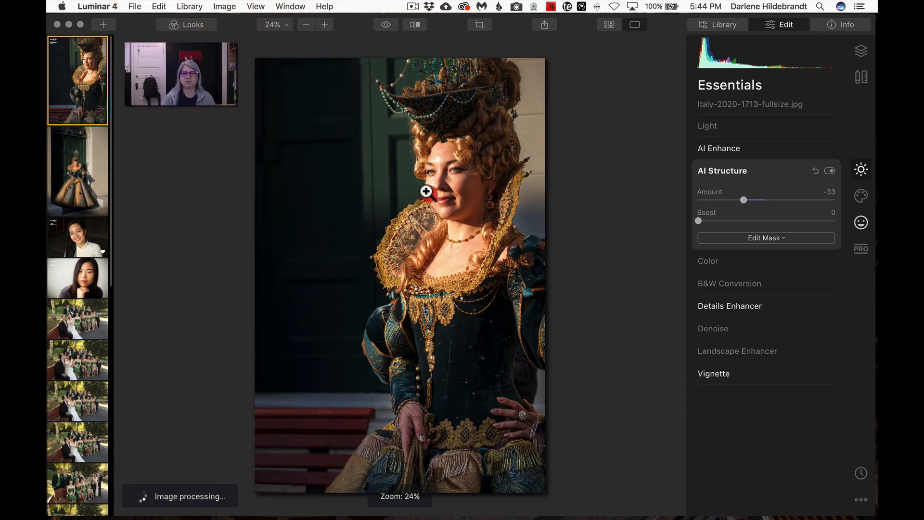
Step: View the costumed woman's face at 100% zoom and set Shine Removal to 61 in the AI Skin Enhancer
left_click(425, 189)
left_click_drag(474, 165, 393, 296)
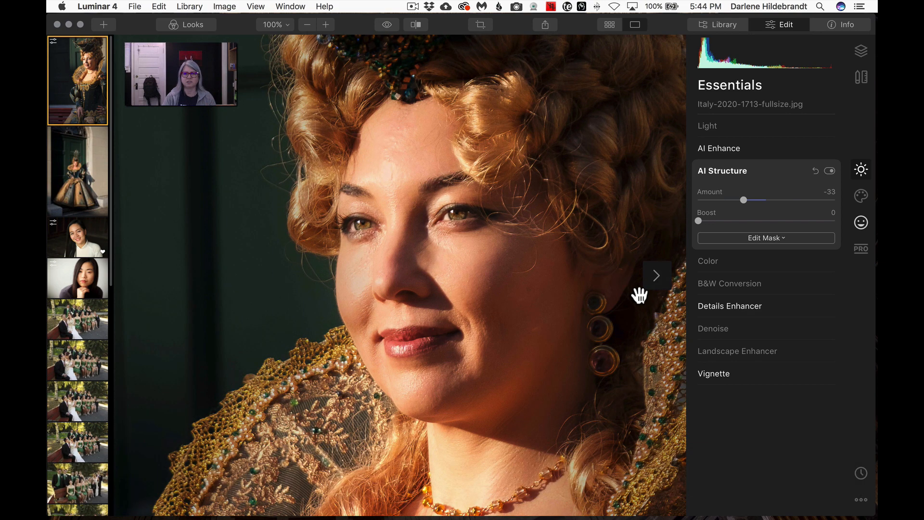
left_click(859, 222)
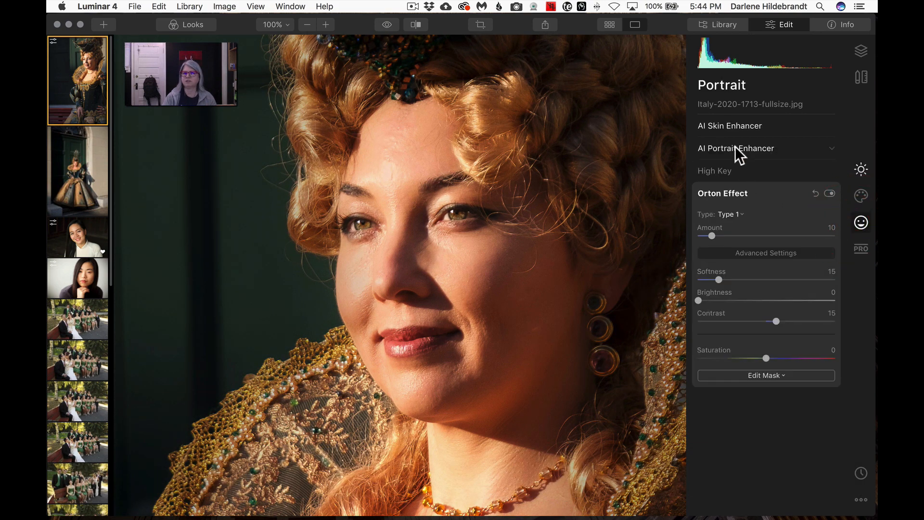
left_click(734, 126)
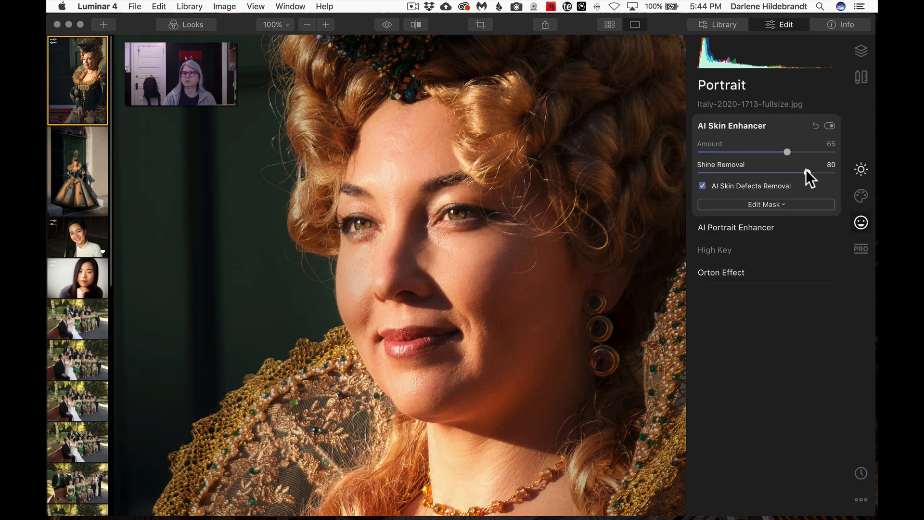
left_click_drag(796, 169, 790, 168)
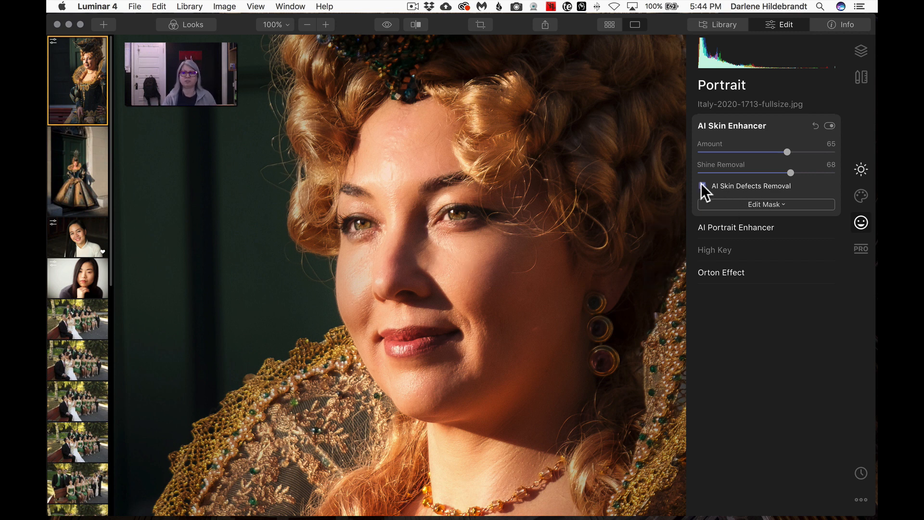
left_click_drag(789, 169, 781, 170)
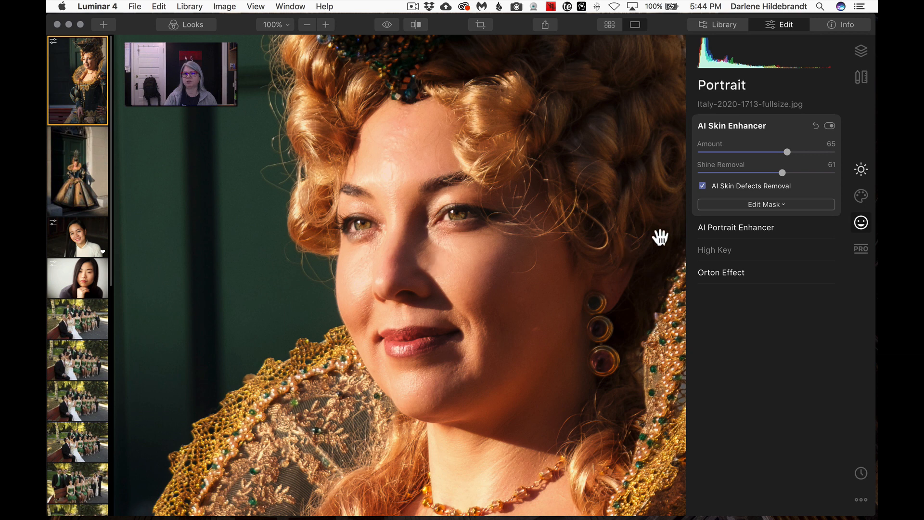
Step: Erase the AI Skin Enhancer mask over the mole beside the nose, using a brush of size 28, to bring the mole back
left_click(770, 203)
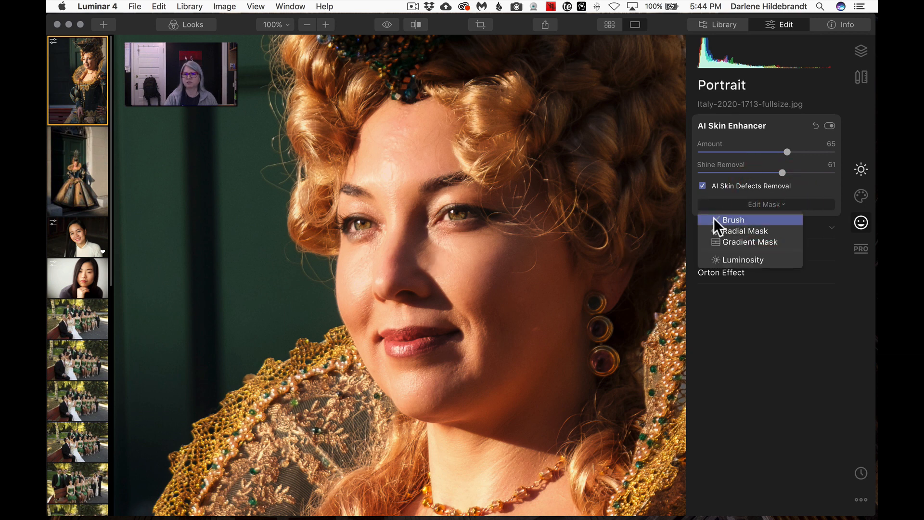
left_click(723, 217)
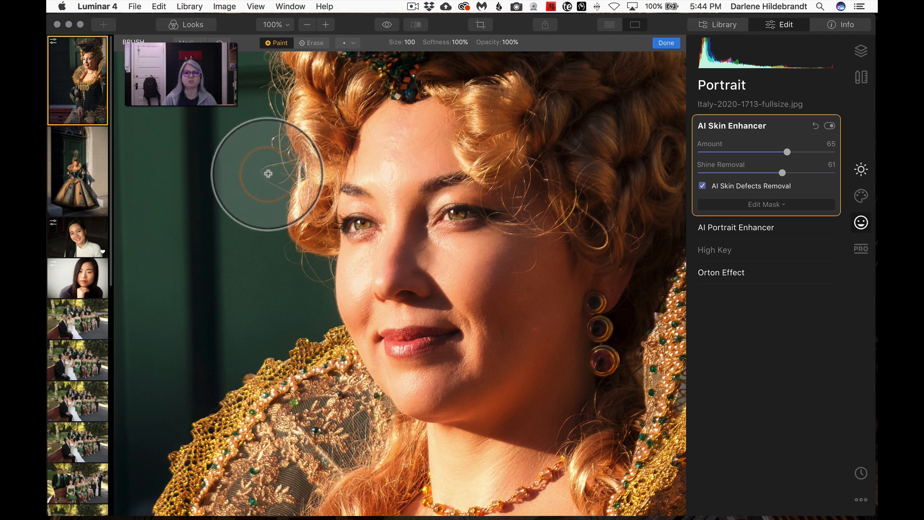
left_click(311, 43)
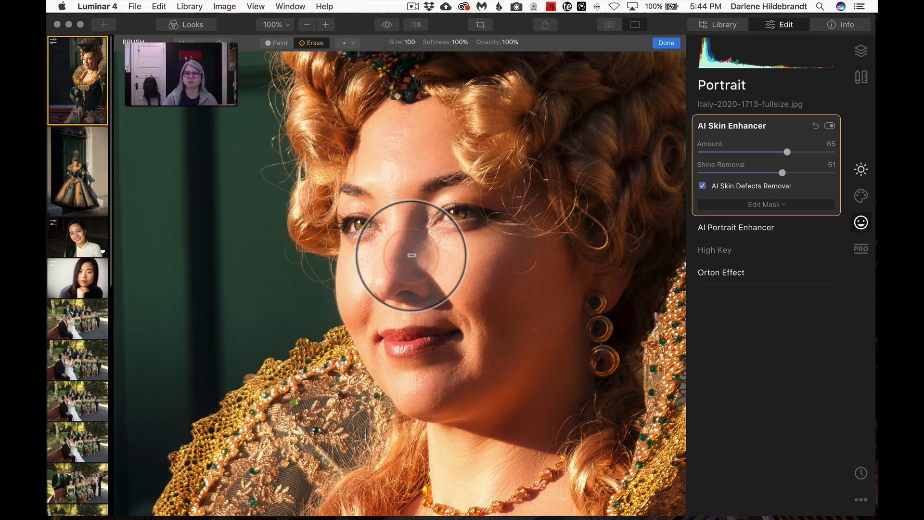
key("bracketleft")
key("bracketleft")
key("bracketleft")
key("bracketleft")
key("bracketleft")
key("bracketleft")
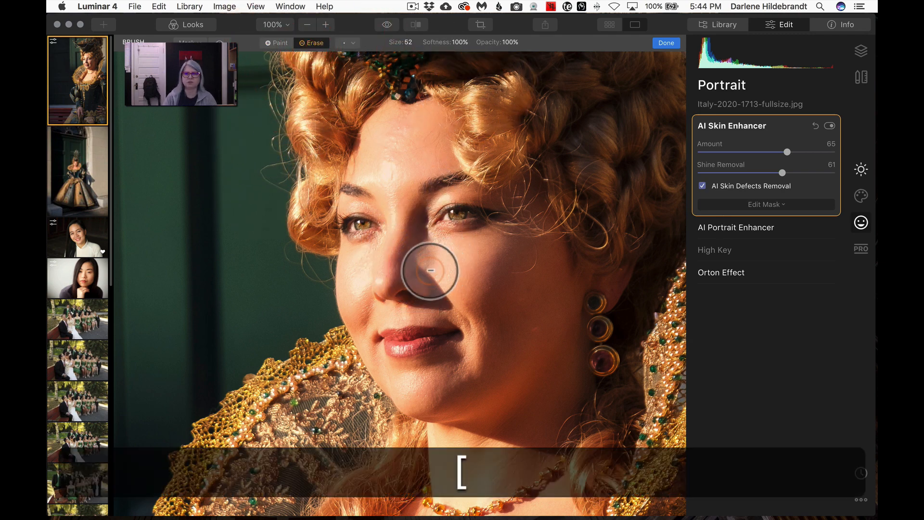
mouse_move(425, 255)
left_mouse_down()
mouse_move(429, 270)
mouse_move(417, 260)
left_mouse_up()
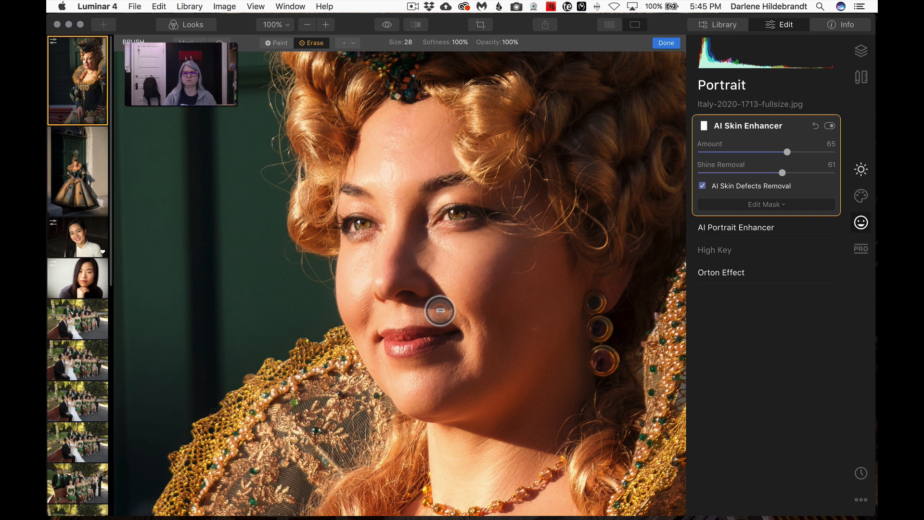
mouse_move(429, 289)
left_mouse_down()
mouse_move(434, 255)
mouse_move(431, 265)
left_mouse_up()
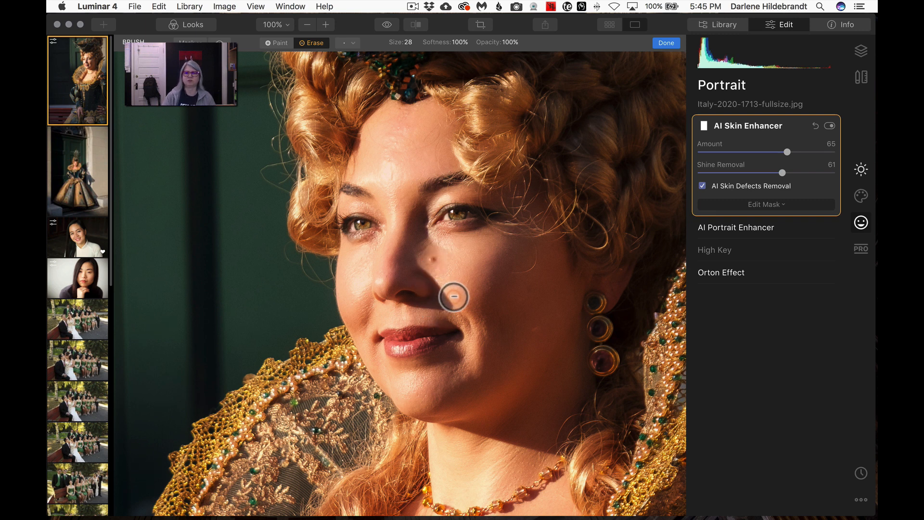
left_click_drag(429, 260, 424, 257)
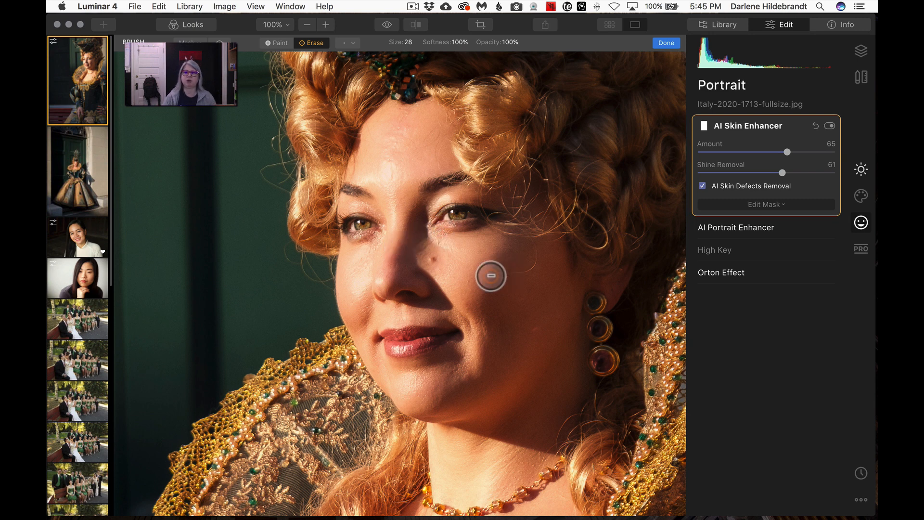
left_click(665, 44)
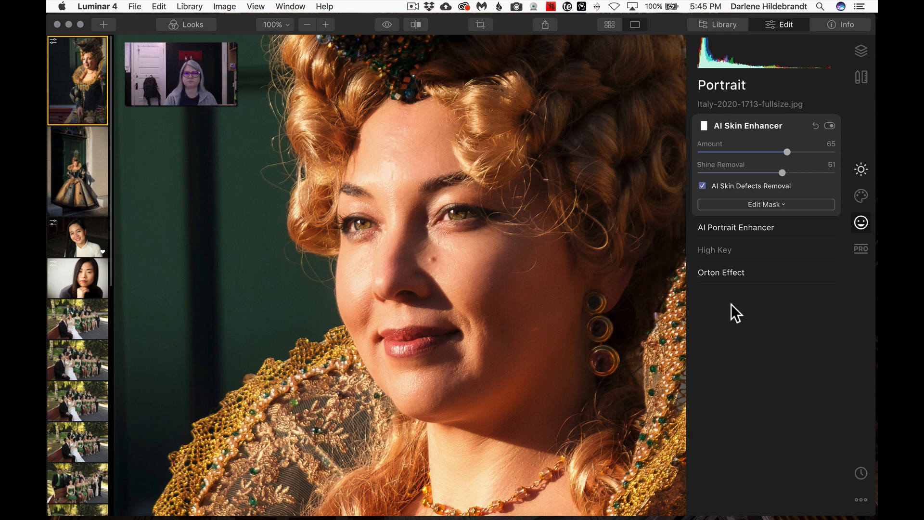
Step: Compare the retouched face of the costumed woman with the original several times
key("backslash")
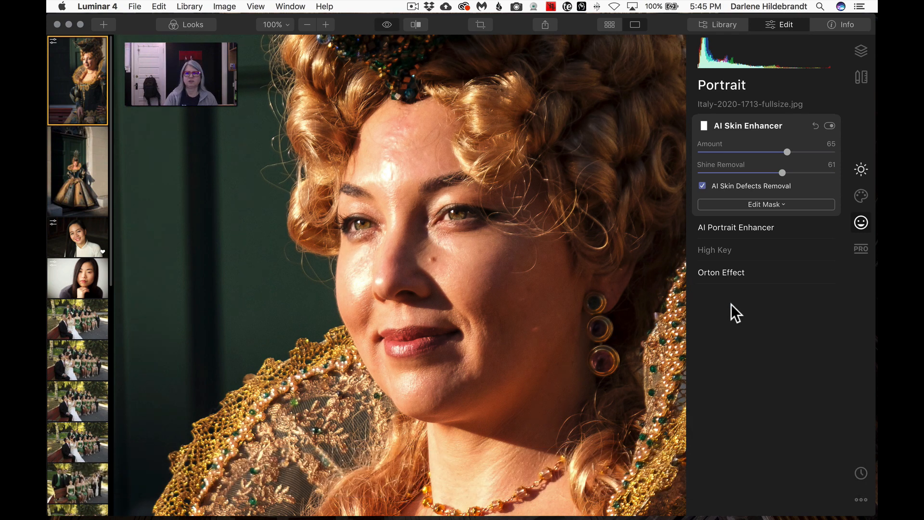
key("backslash")
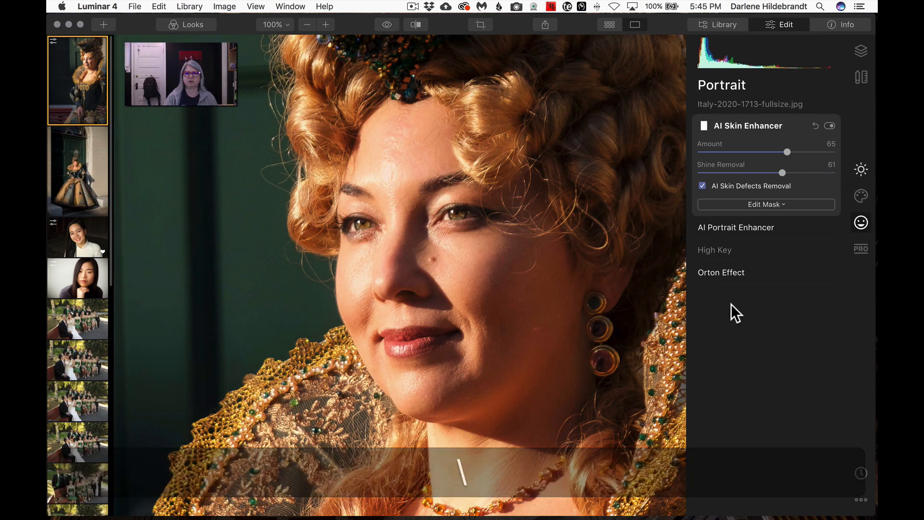
key("backslash")
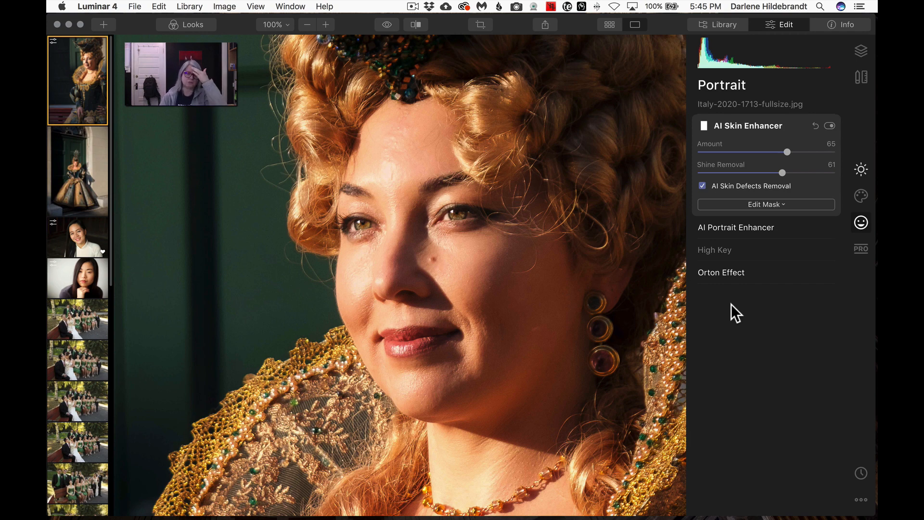
key("backslash")
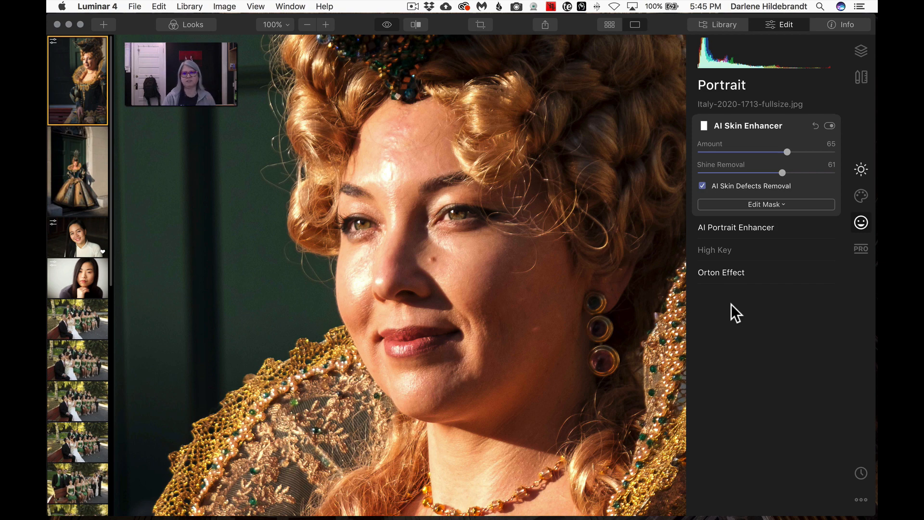
key("backslash")
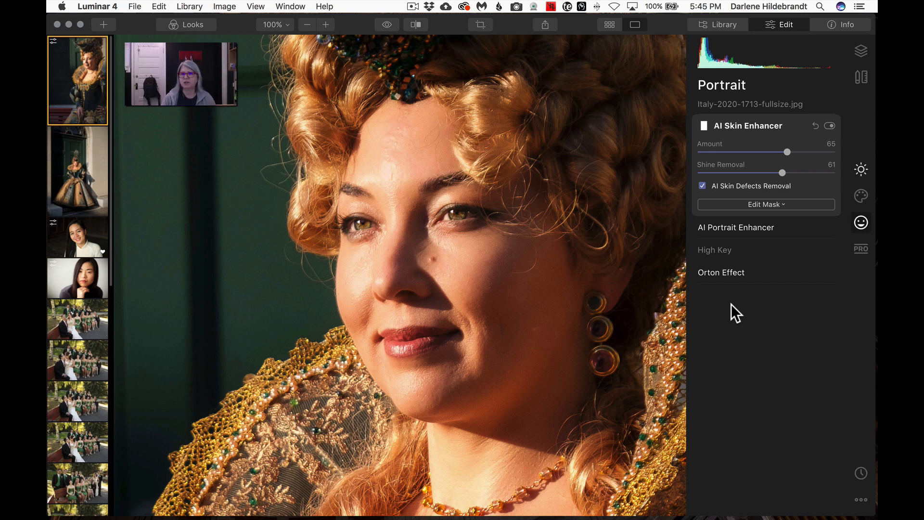
left_click(557, 290)
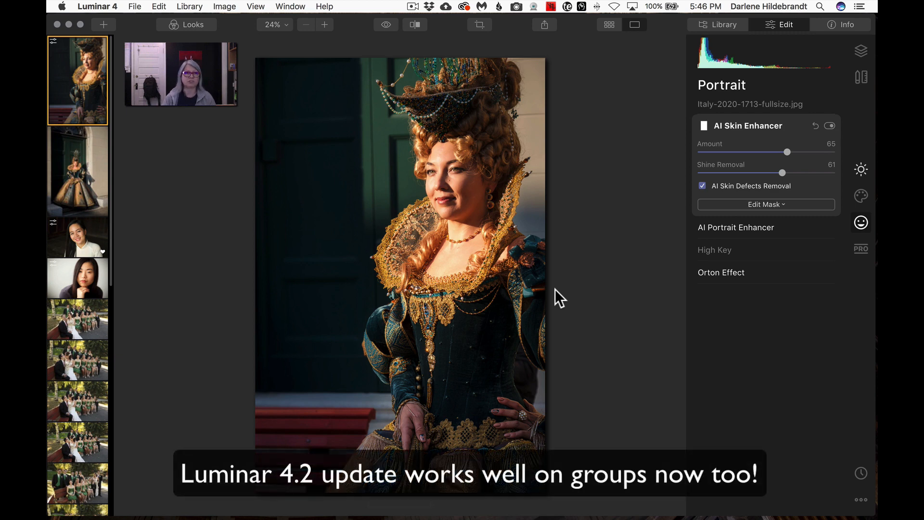
Step: Open the wedding portrait of four people at the end of the filmstrip and bring up the saved "Group portrait" look
key("Right")
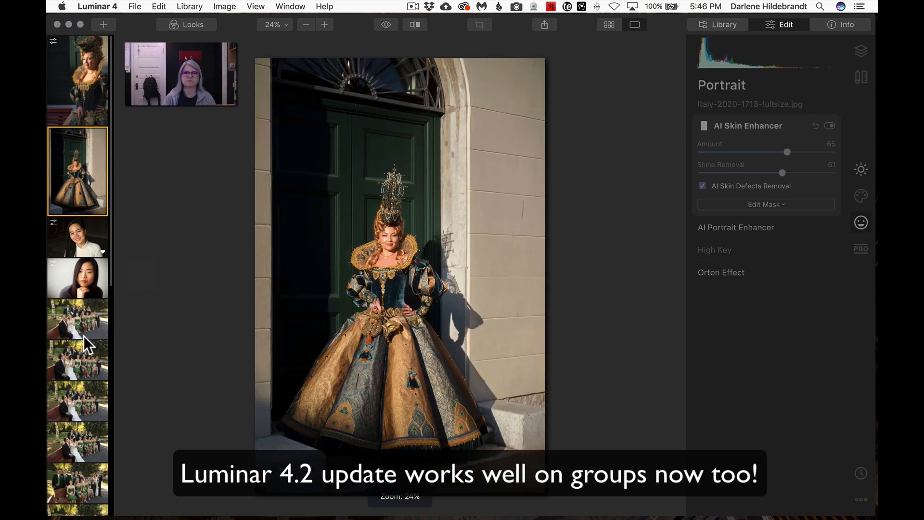
scroll(83, 335, "down", 10)
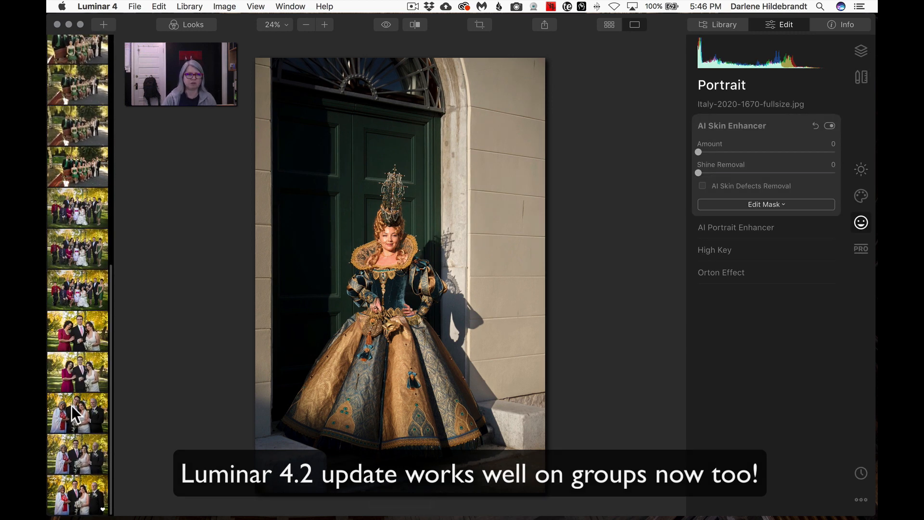
left_click(70, 492)
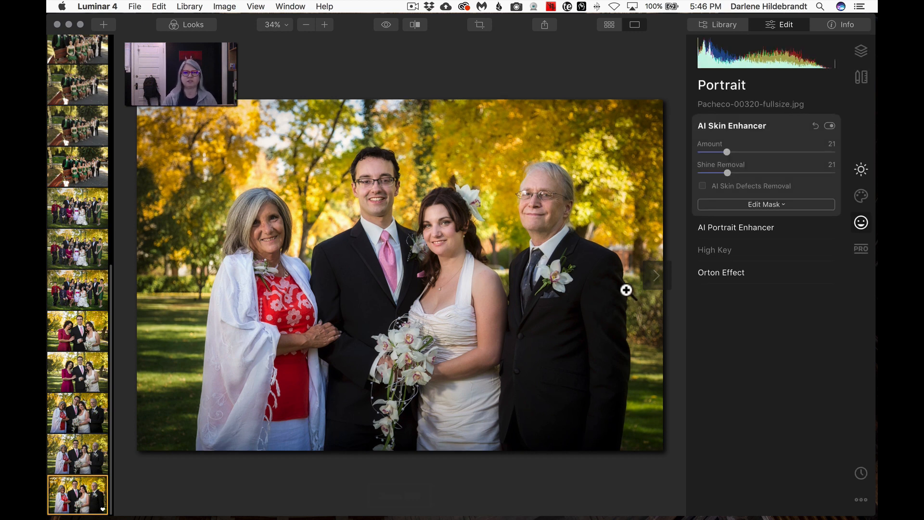
left_click(194, 23)
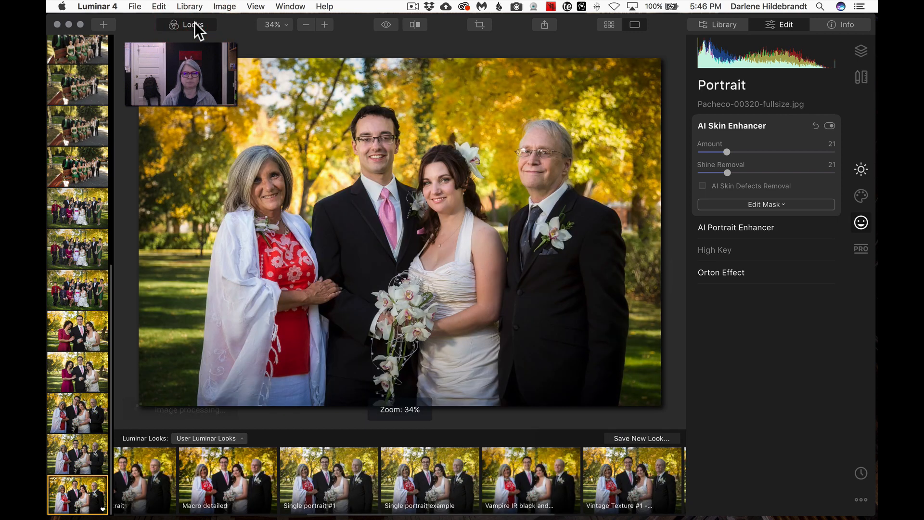
scroll(378, 474, "left", 5)
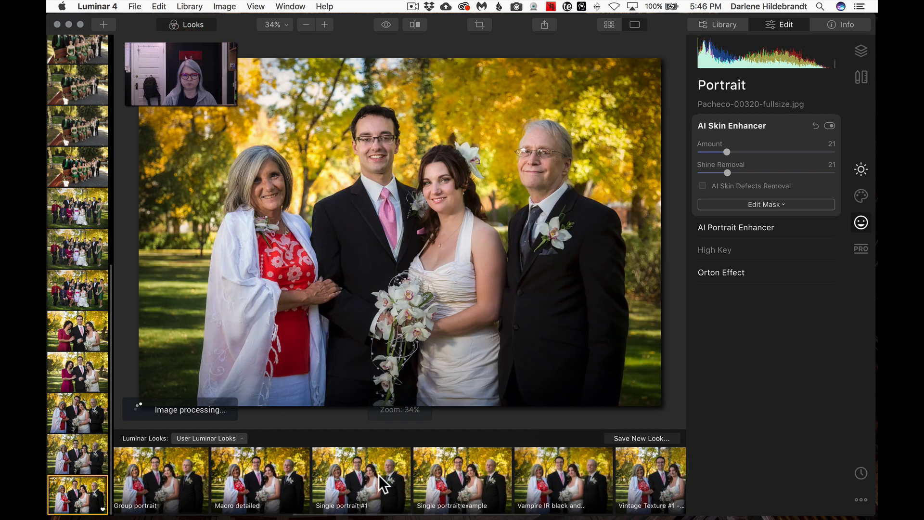
scroll(379, 475, "left", 3)
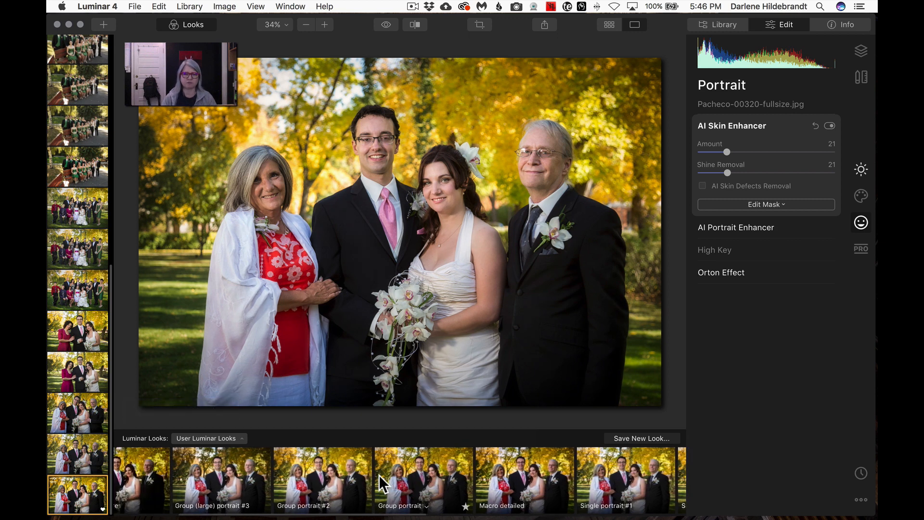
left_click(422, 475)
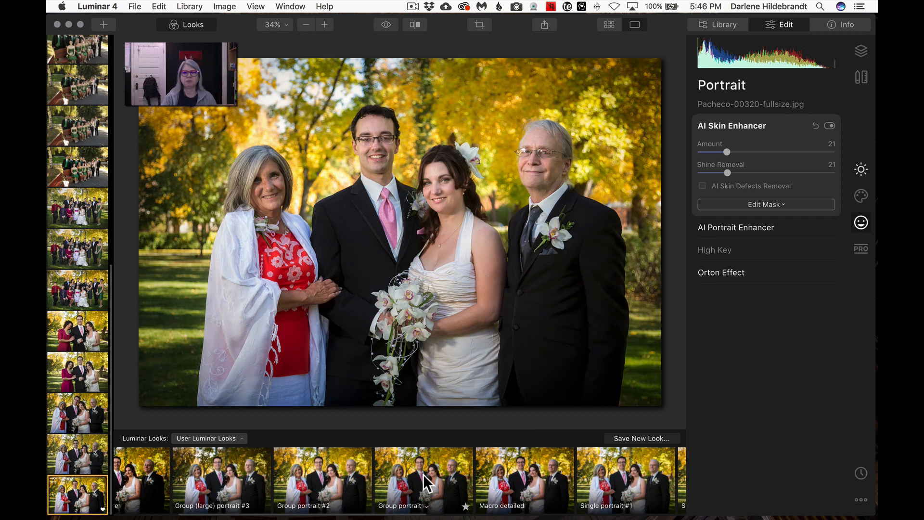
left_click(423, 475)
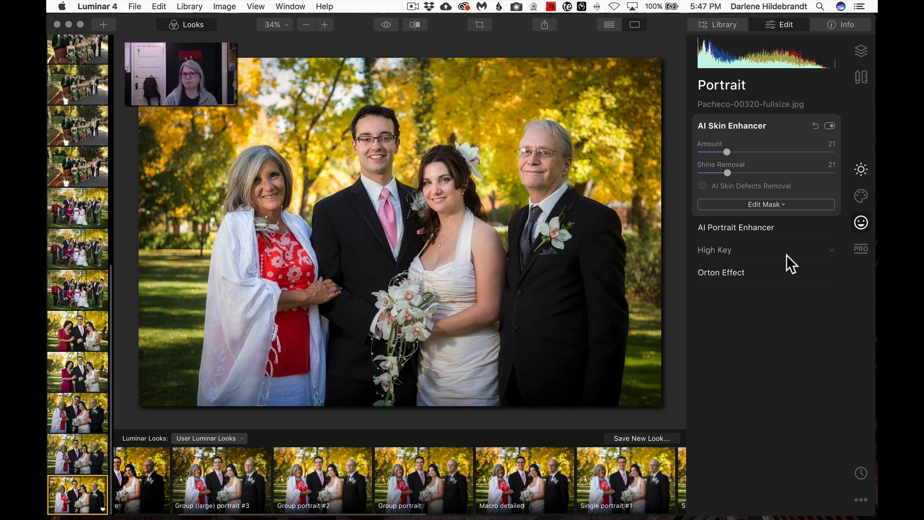
Step: Try Face Light at 100 in the AI Portrait Enhancer on the four-person portrait and settle on 33
left_click(722, 226)
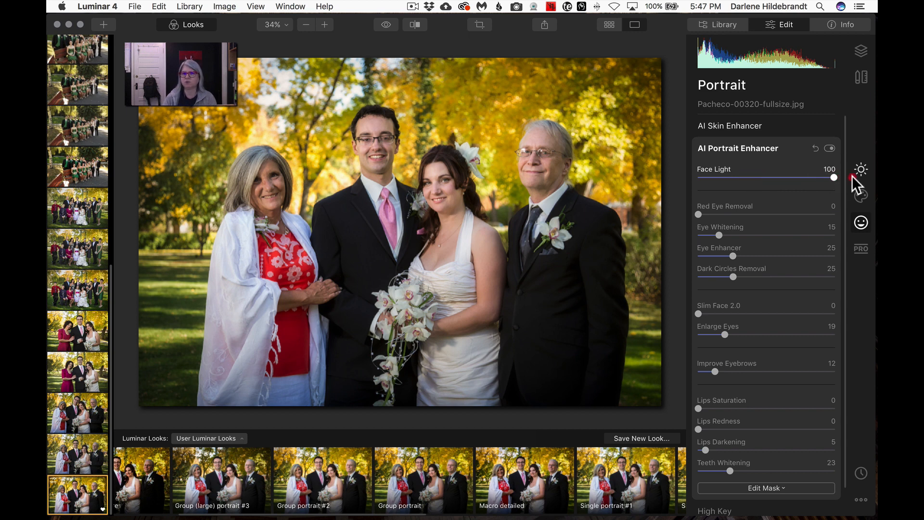
left_click_drag(852, 176, 851, 176)
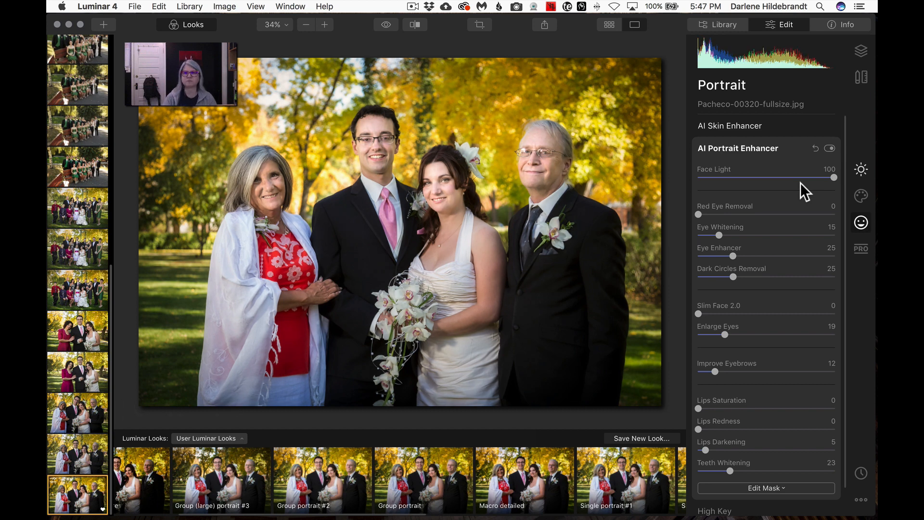
key("backslash")
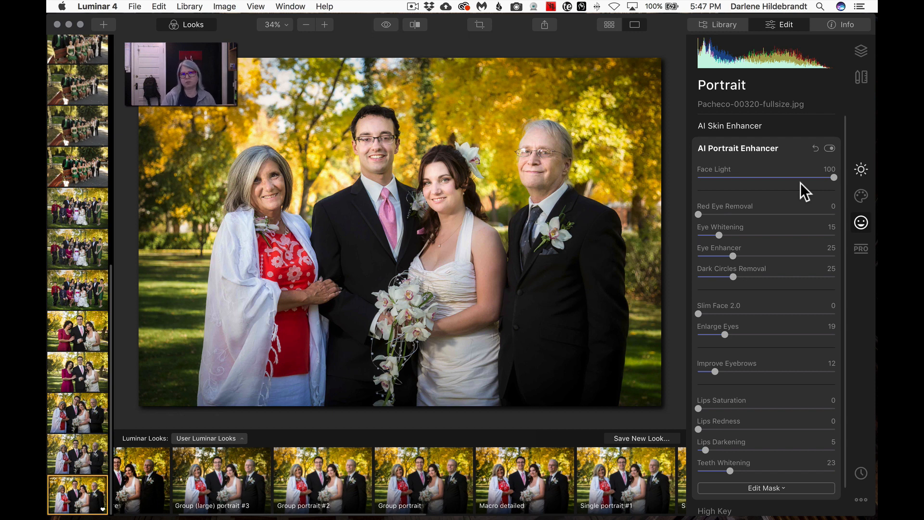
left_click(740, 176)
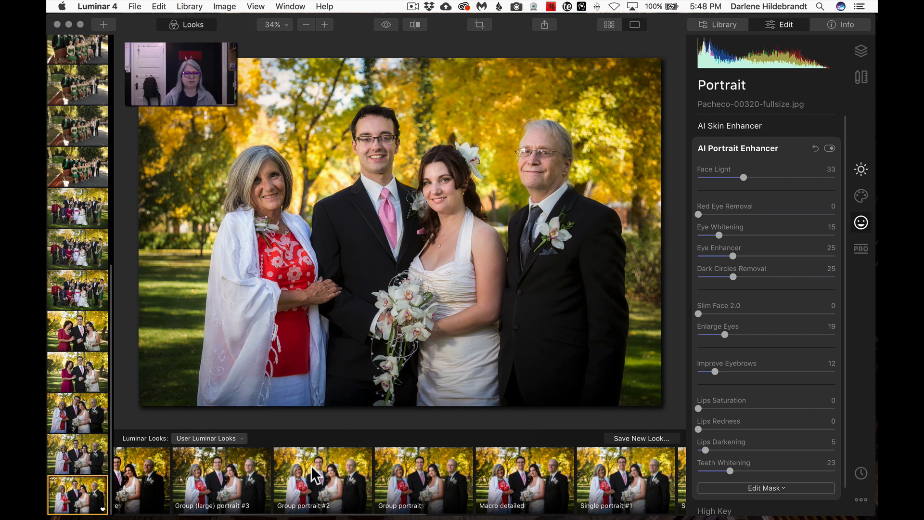
Step: Apply the user look "Group portrait #2" to the preceding four-person wedding photo and compare it with the original
left_click(66, 447)
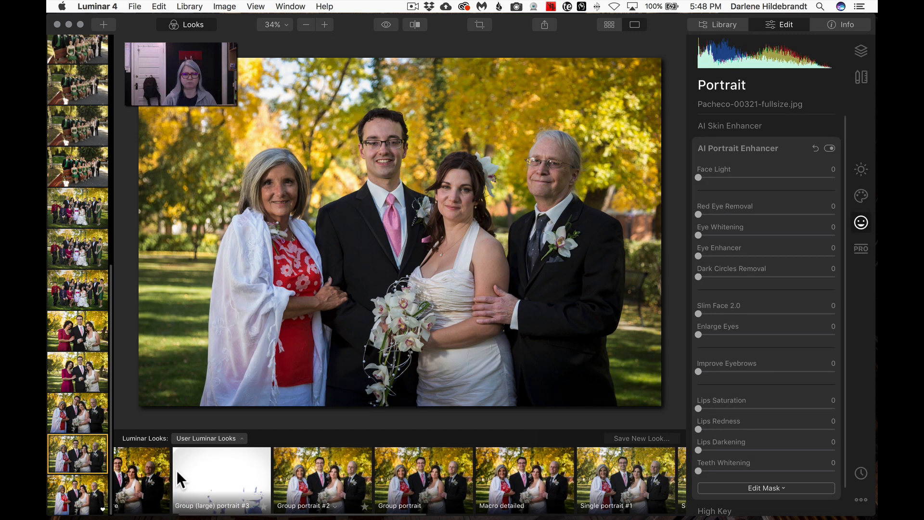
left_click(299, 461)
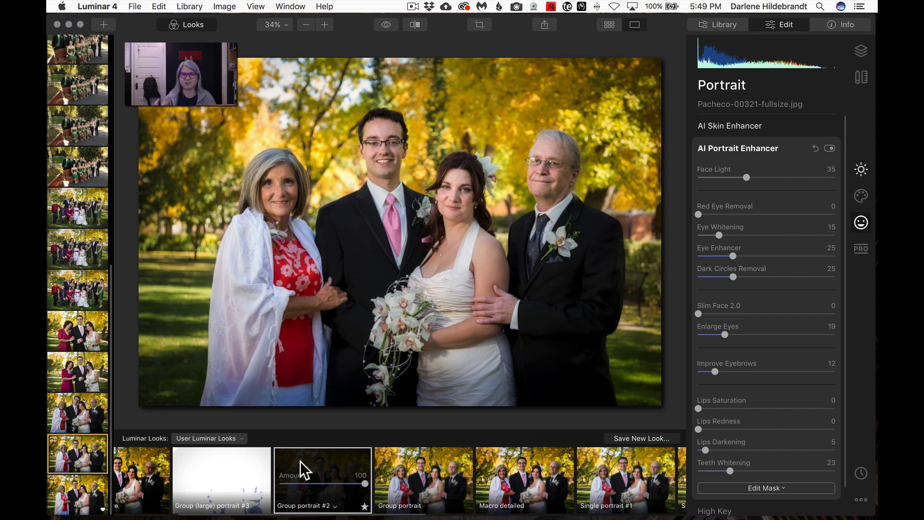
key("backslash")
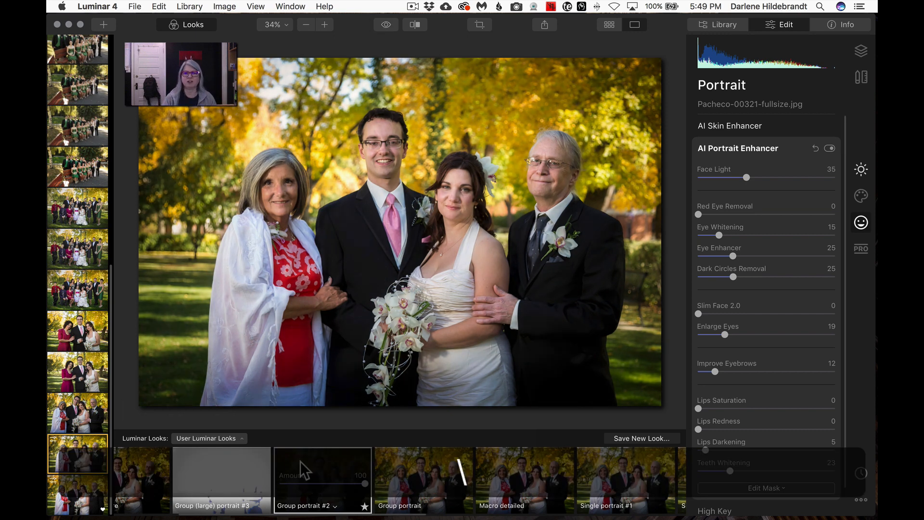
key("backslash")
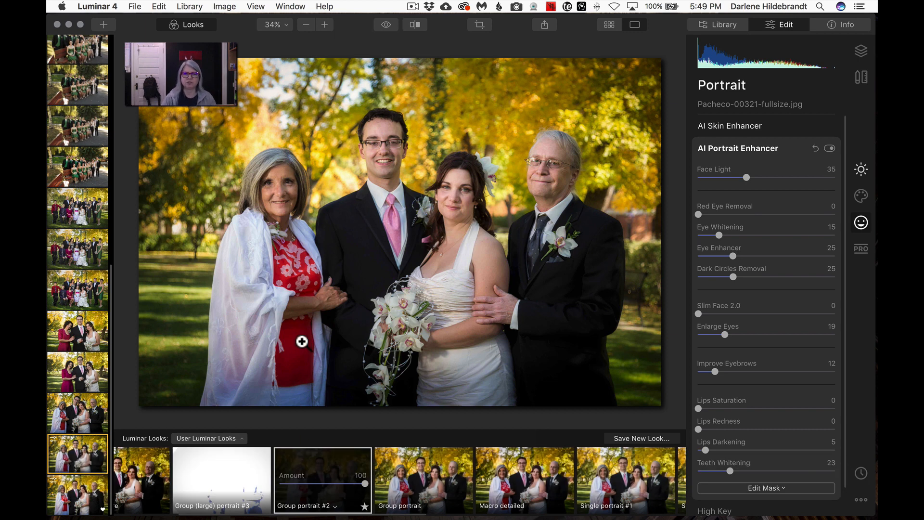
Step: Copy the adjustments of this group photo and paste them onto the adjacent four-person shot with the groom leaning in
right_click(369, 197)
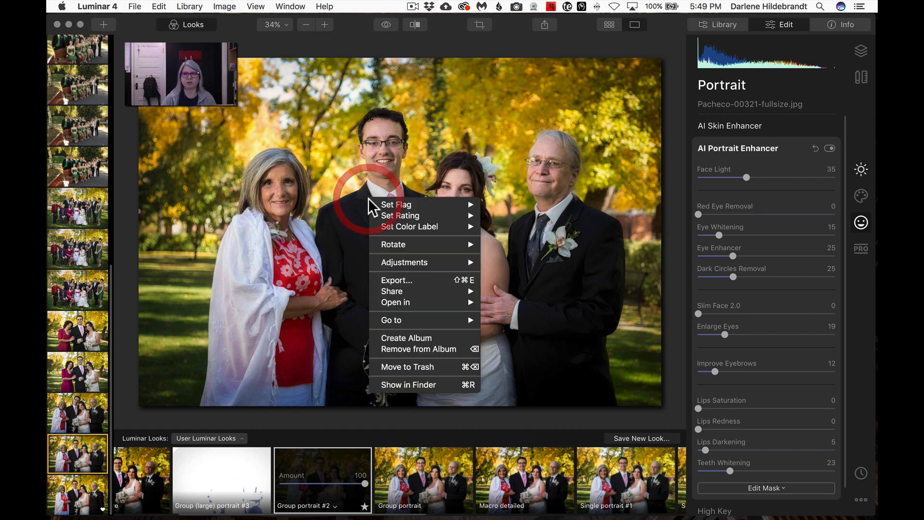
mouse_move(394, 261)
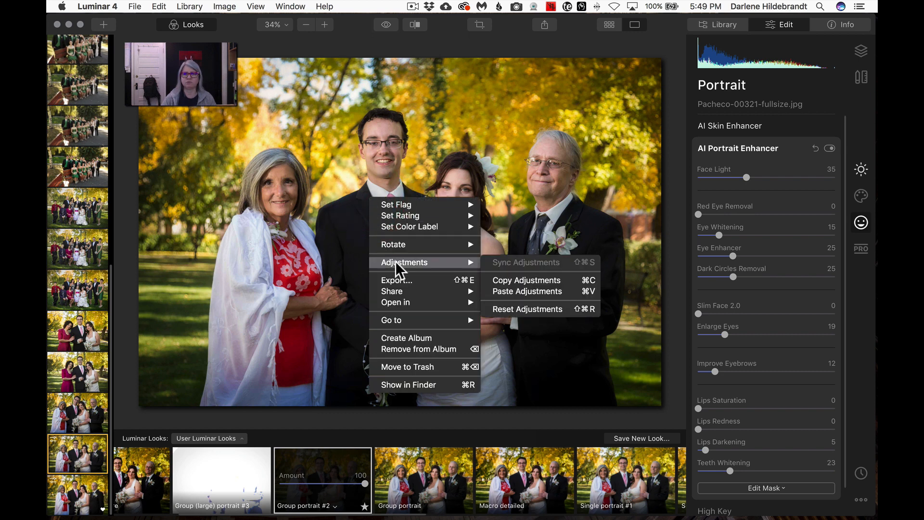
left_click(513, 280)
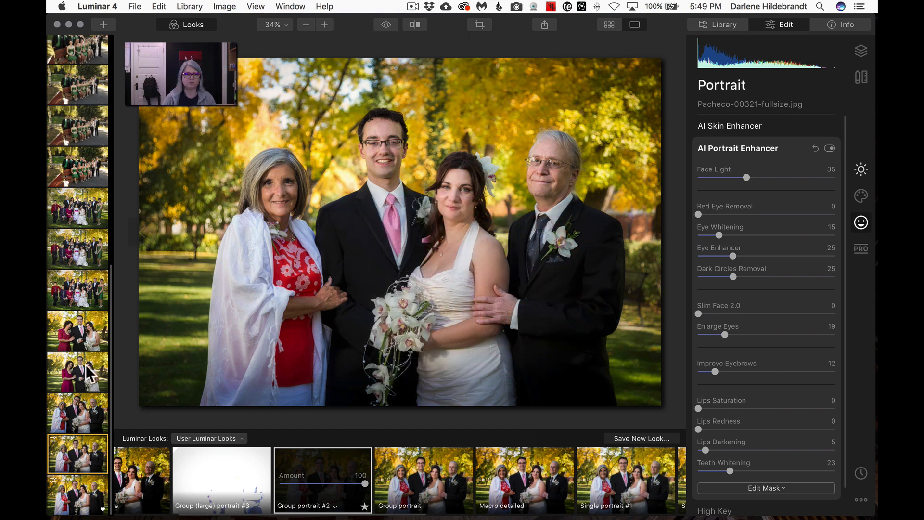
left_click(77, 409)
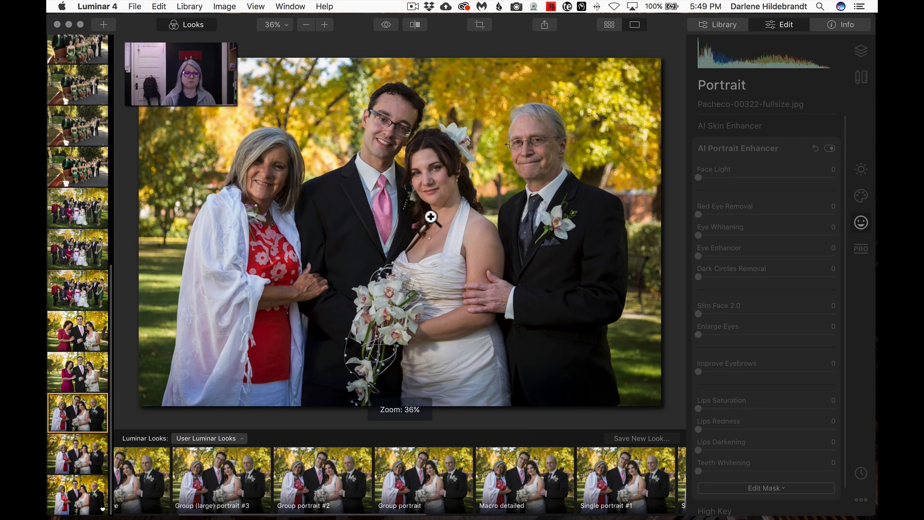
right_click(433, 218)
mouse_move(474, 283)
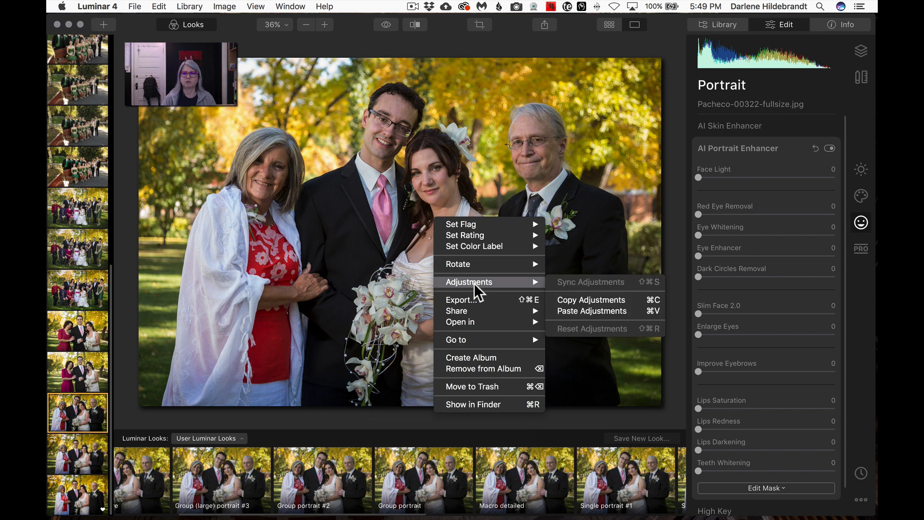
left_click(570, 308)
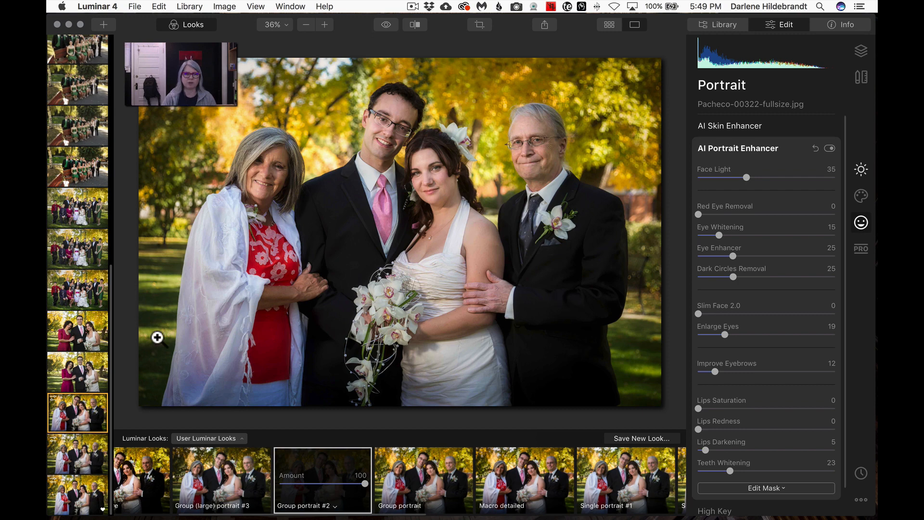
Step: Open the photo of the couple with the woman in the magenta suit and apply the user look "Group portrait #2"
left_click(80, 365)
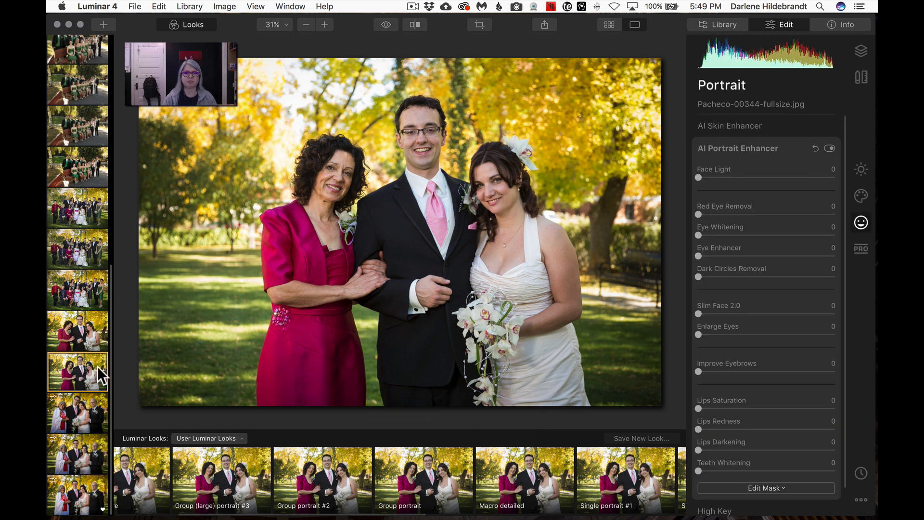
left_click(301, 461)
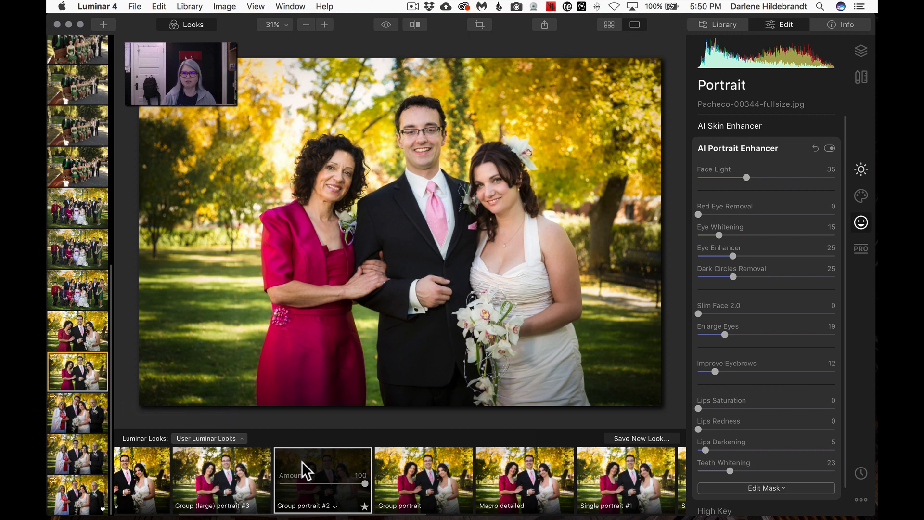
Step: Open the Essentials tools, hide the looks and filmstrip, and view the three faces at 50% zoom
left_click(860, 169)
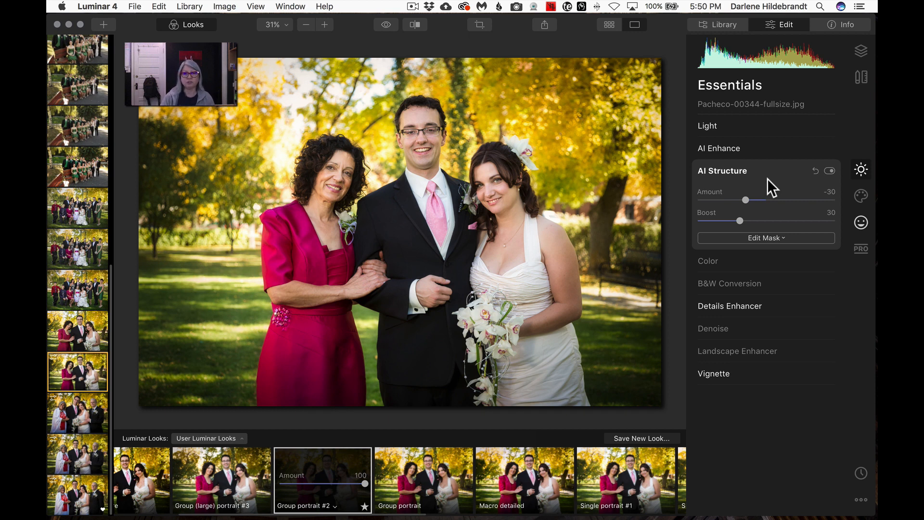
left_click(187, 21)
left_click(256, 7)
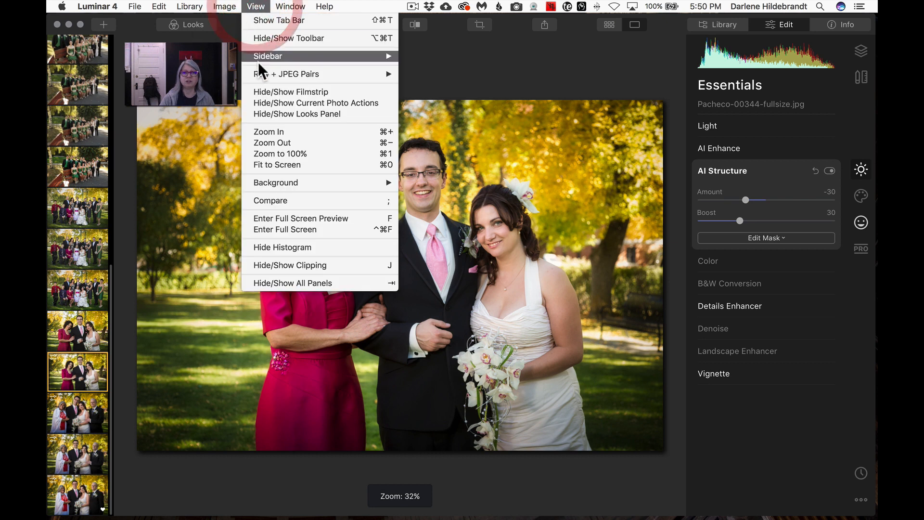
left_click(259, 91)
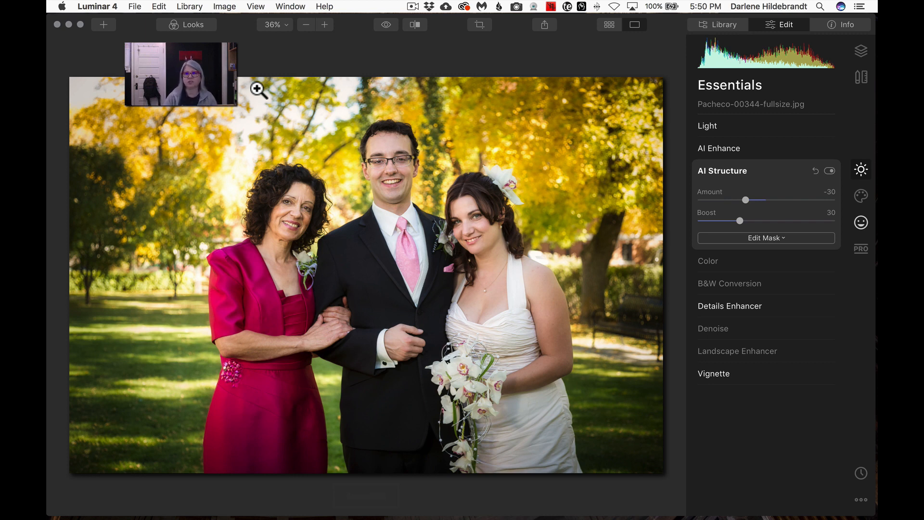
left_click(326, 25)
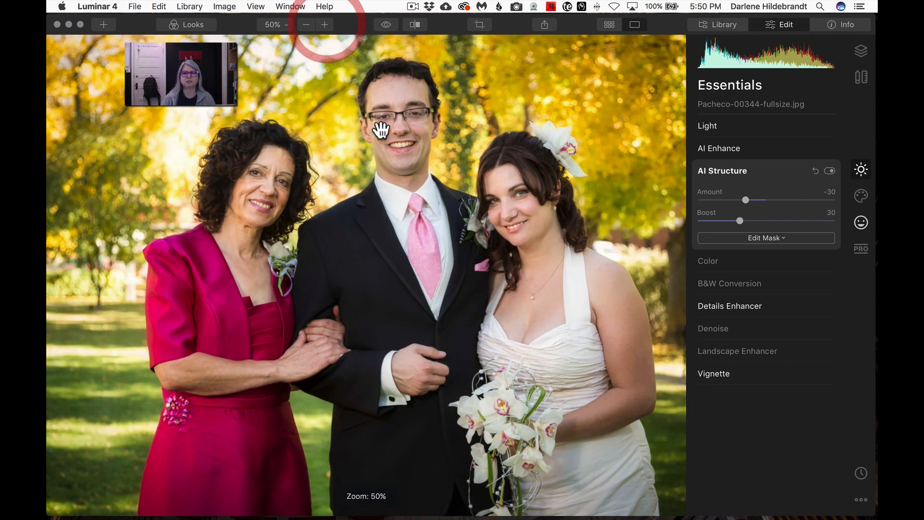
left_click_drag(377, 124, 372, 182)
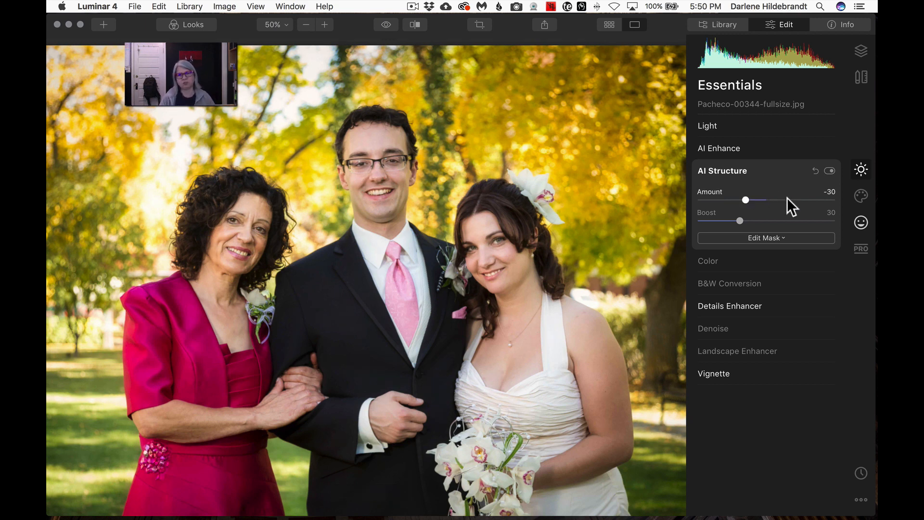
Step: Try AI Structure Amount values of 79, -80 and 38 on the three-person portrait, and return it to -30
left_click(821, 199)
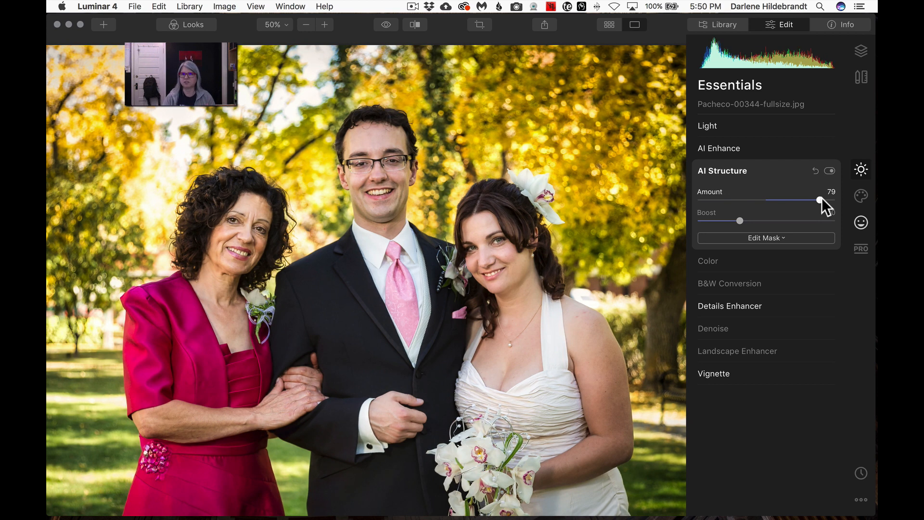
left_click(709, 199)
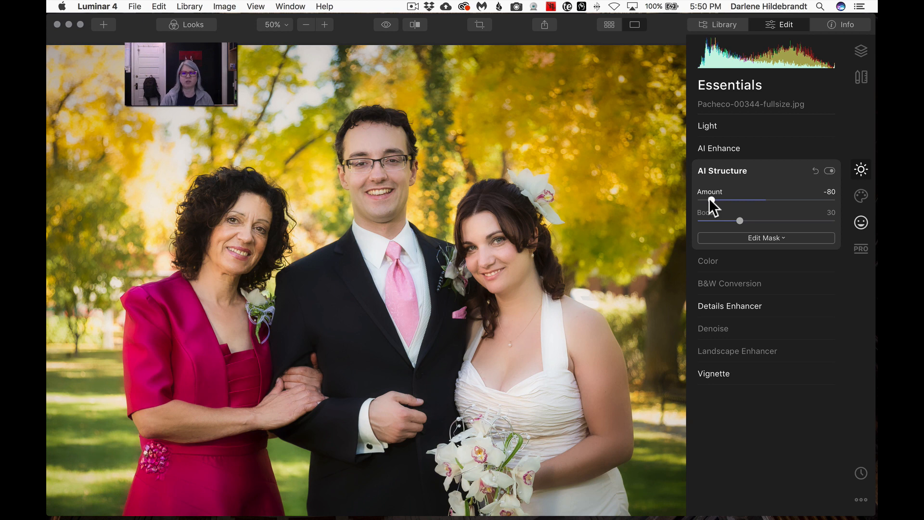
left_click(794, 199)
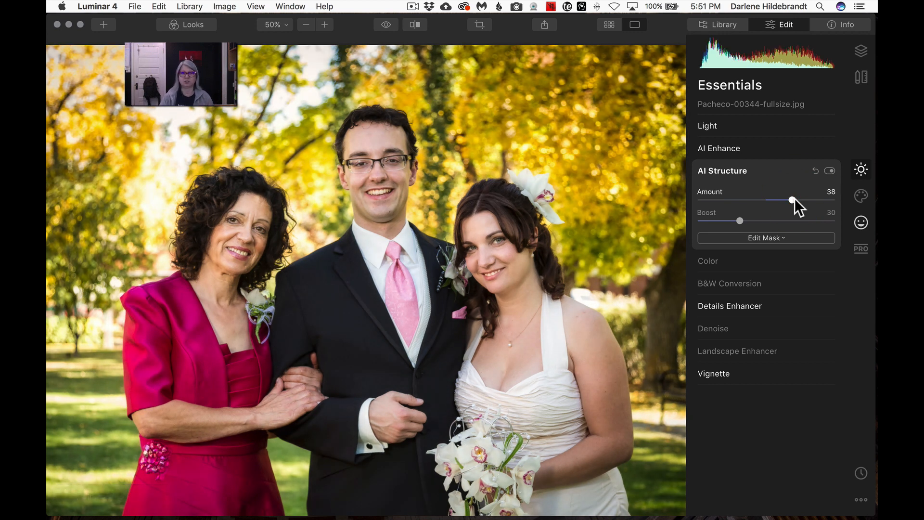
left_click(748, 199)
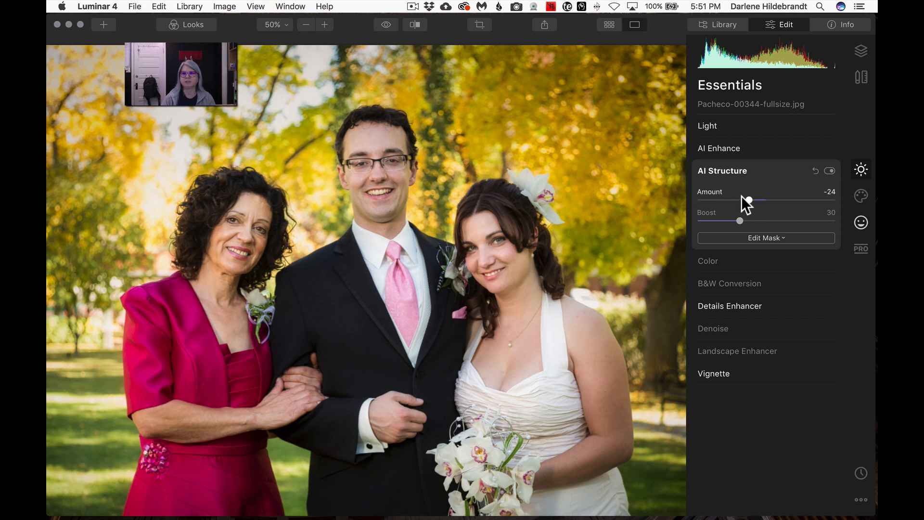
left_click_drag(745, 198, 743, 198)
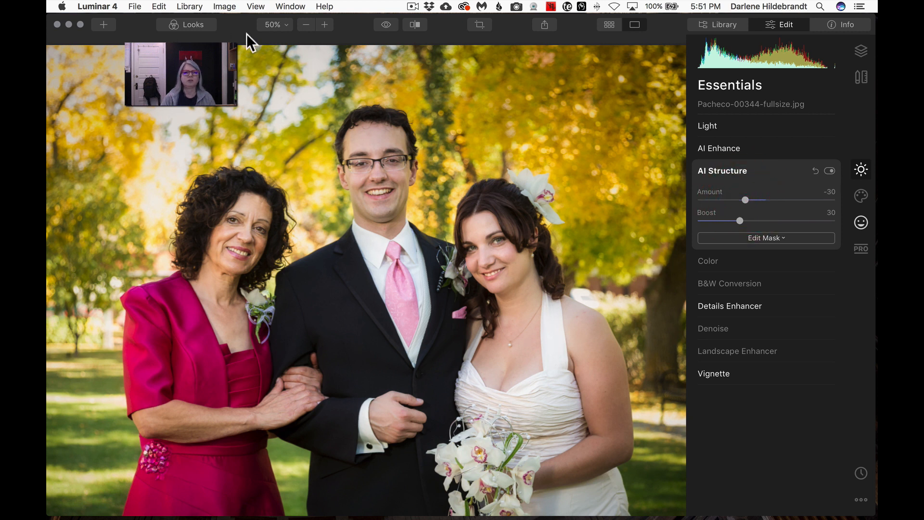
Step: Set the AI Structure Amount to -24 and compare the faces before and after the edits at 100% zoom
left_click(326, 25)
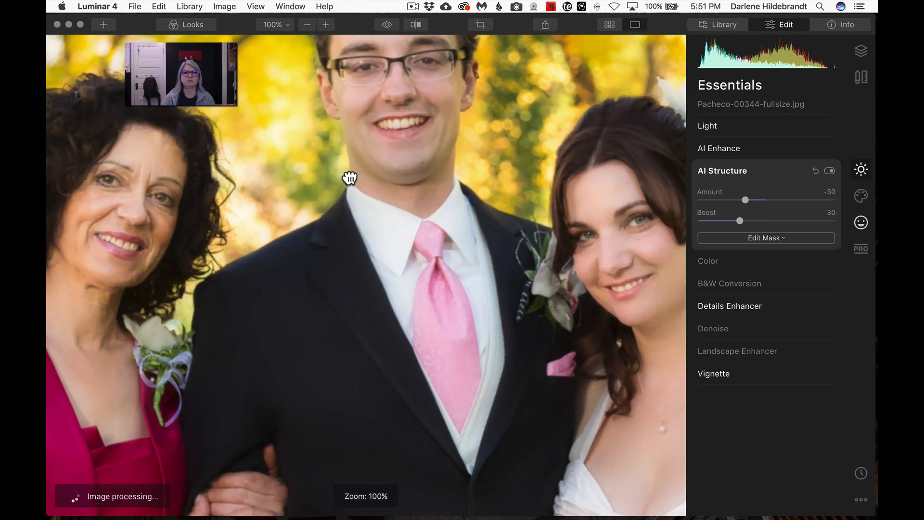
left_click_drag(350, 179, 393, 241)
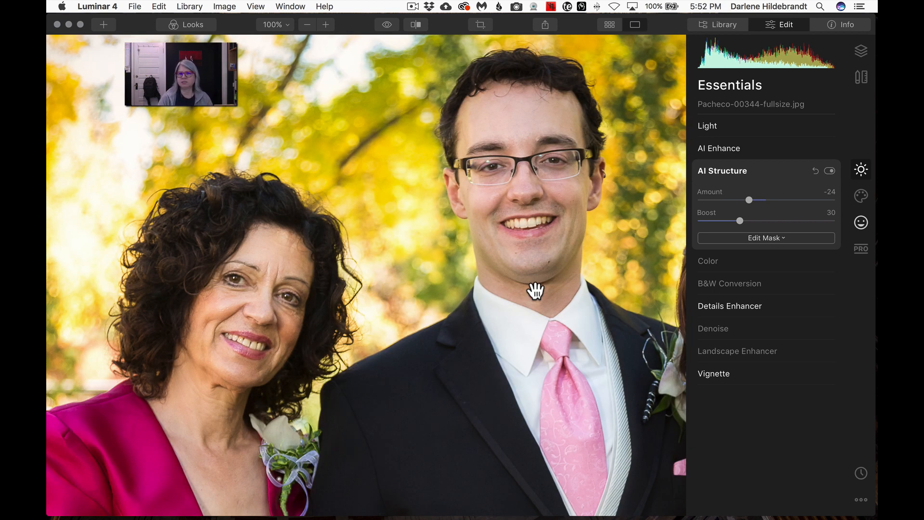
key("backslash")
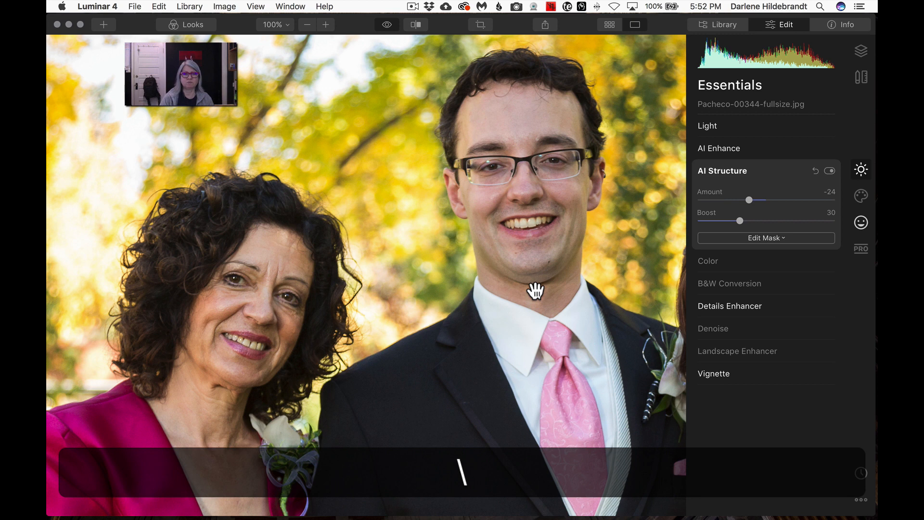
key("backslash")
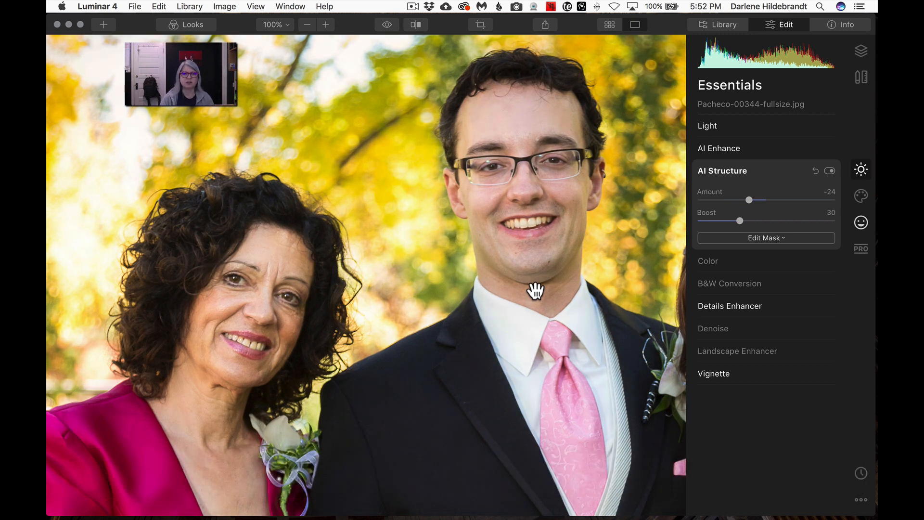
key("backslash")
key("backslash")
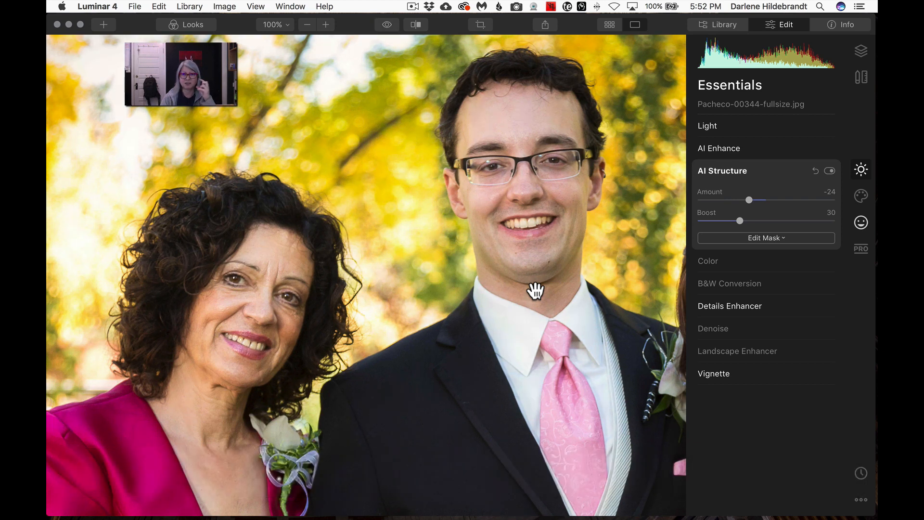
key("backslash")
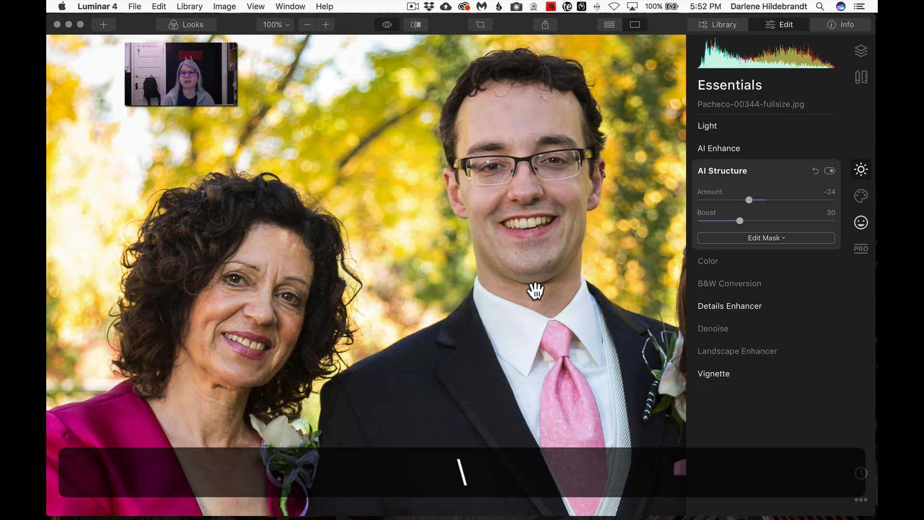
key("backslash")
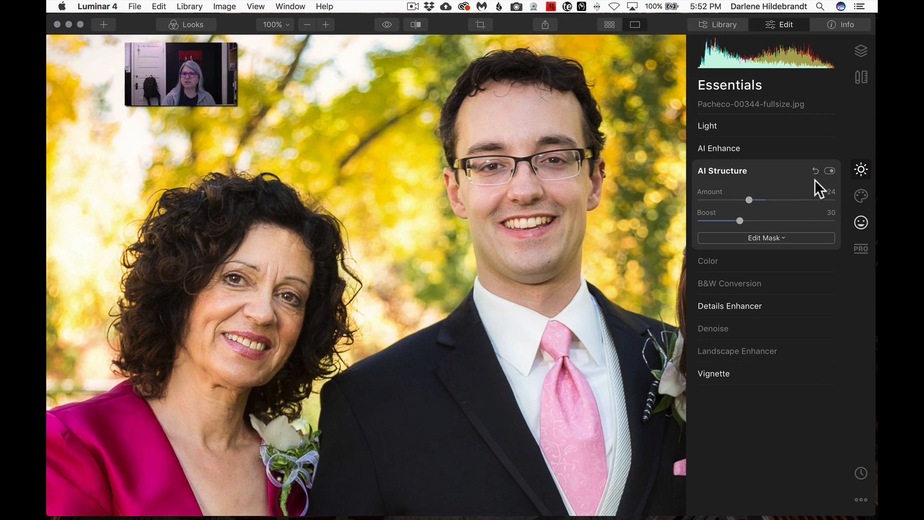
Step: Switch AI Structure off and on repeatedly to compare its effect on the woman in magenta and the groom
left_click(828, 171)
left_click(828, 172)
left_click(828, 171)
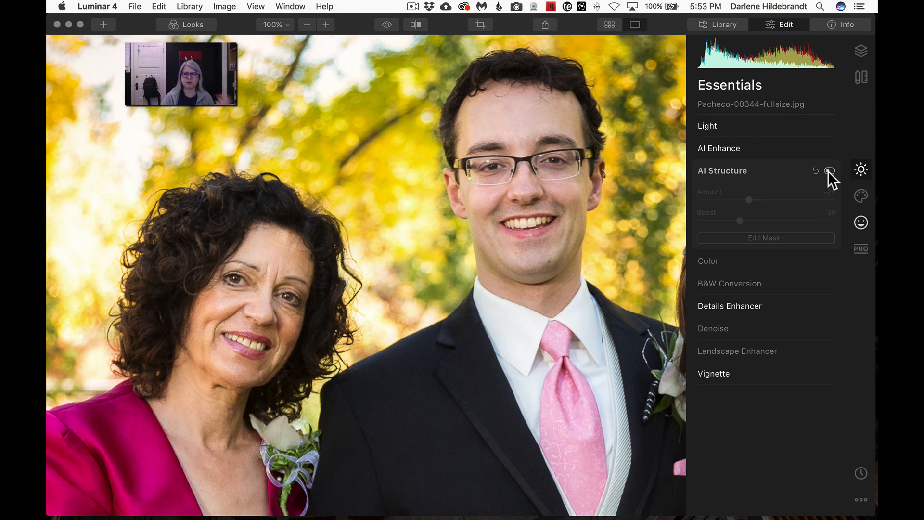
left_click(829, 171)
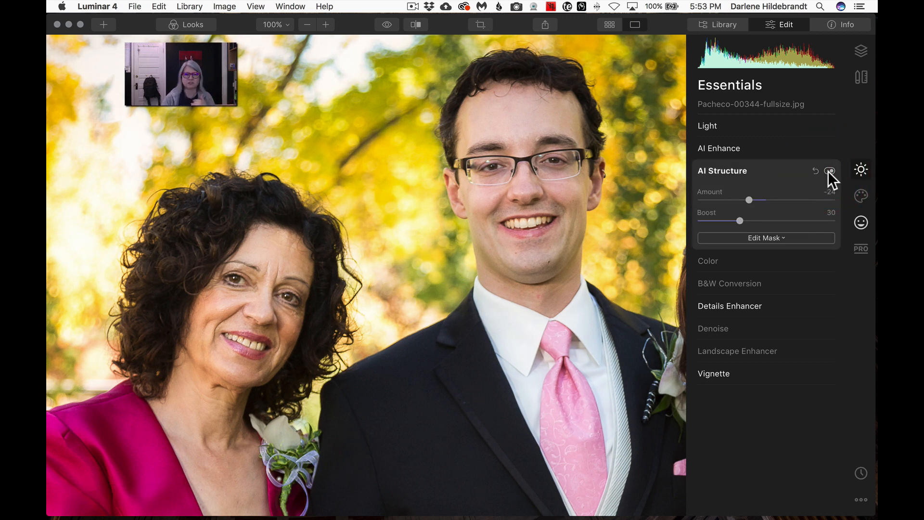
left_click(829, 171)
left_click(828, 171)
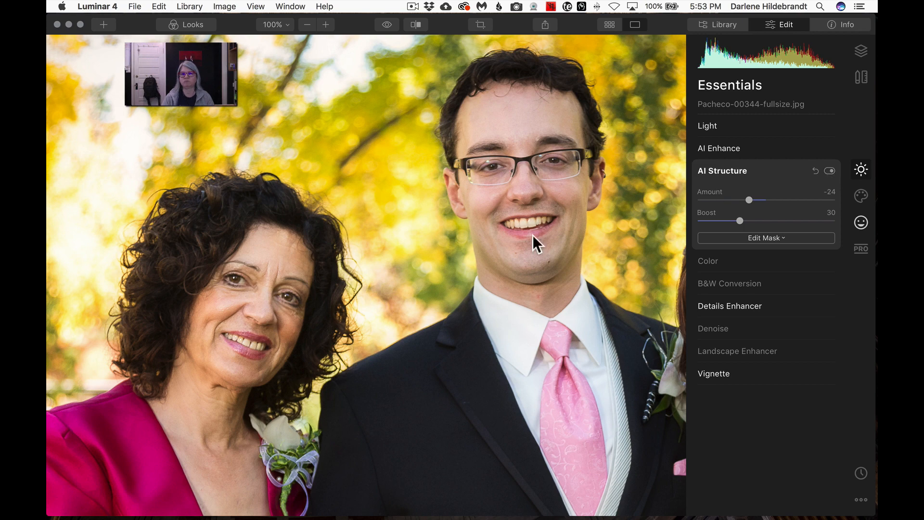
Step: Fit the three-person portrait to the screen and show the filmstrip again
left_click(422, 261)
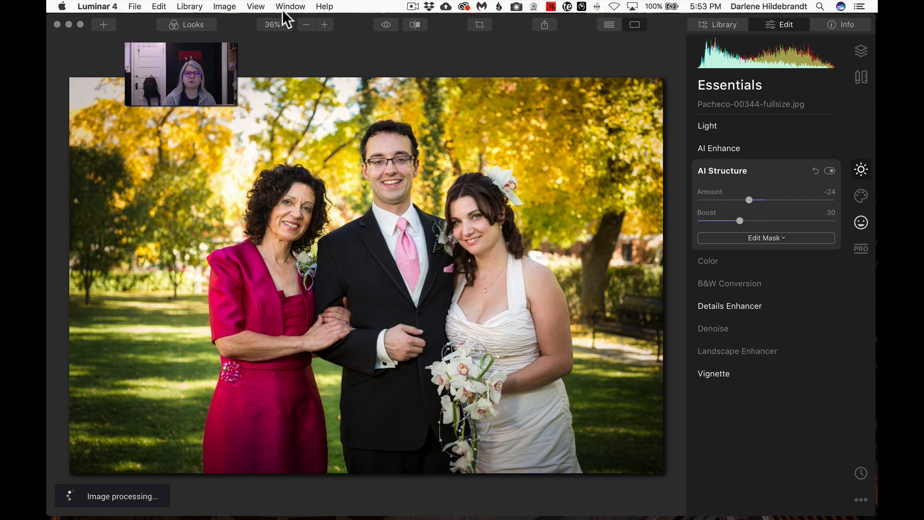
left_click(254, 6)
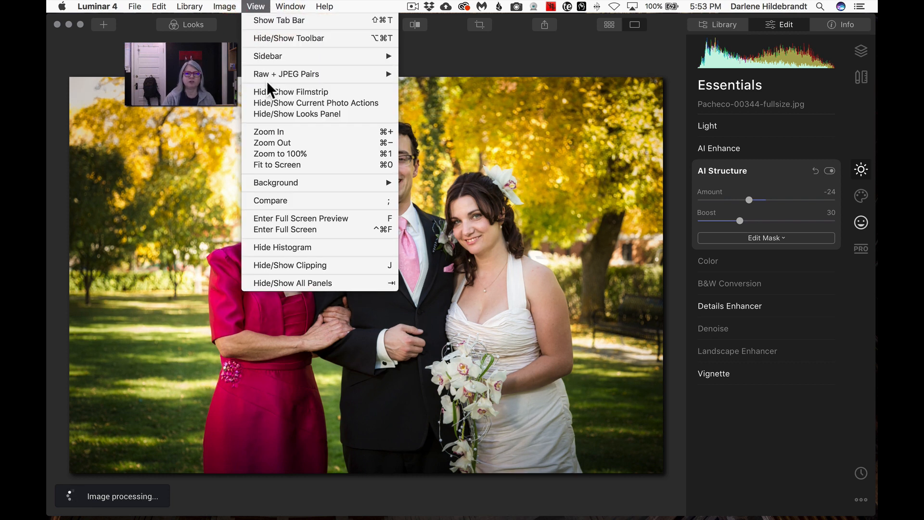
left_click(271, 93)
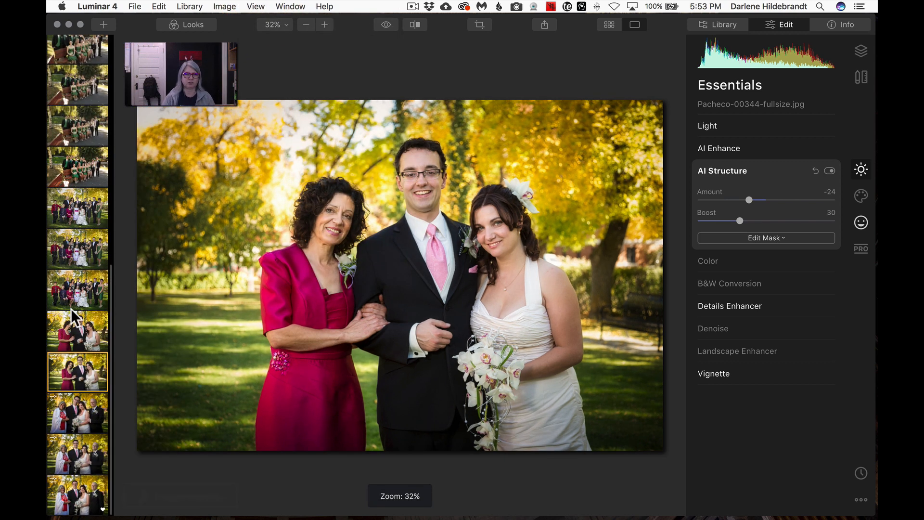
Step: Open the adjacent photo of the same three people, apply the user look "Group portrait #2", and compare before and after
left_click(75, 332)
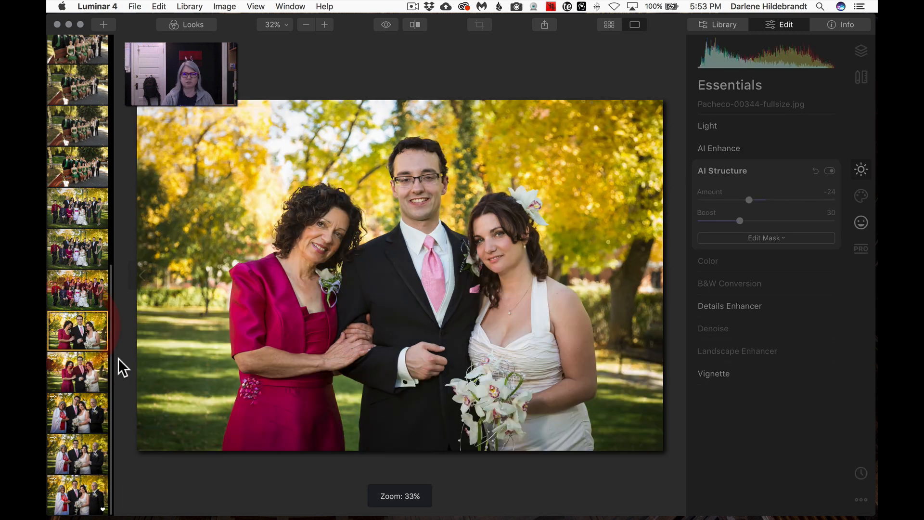
left_click(193, 25)
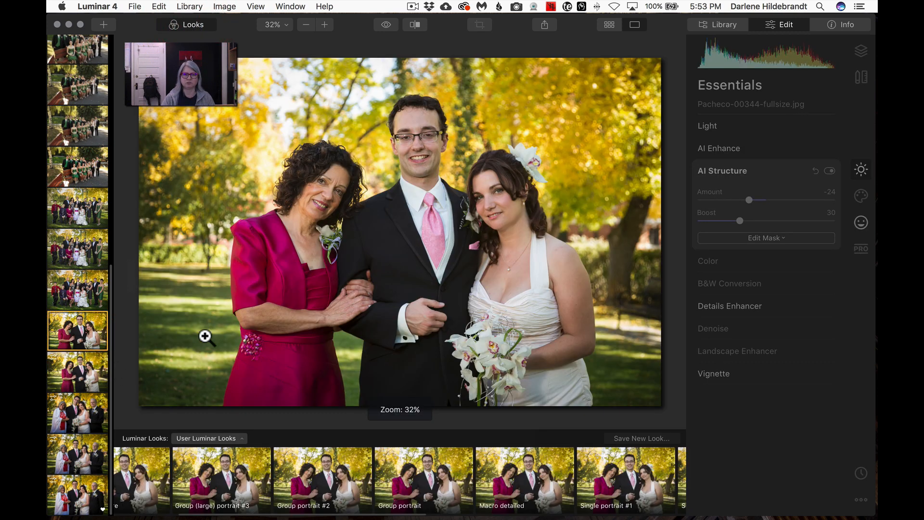
left_click(307, 460)
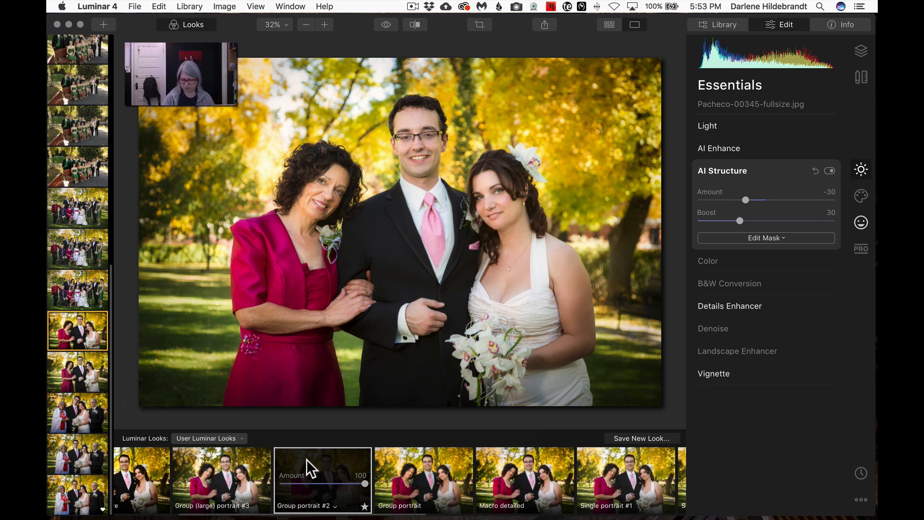
key("backslash")
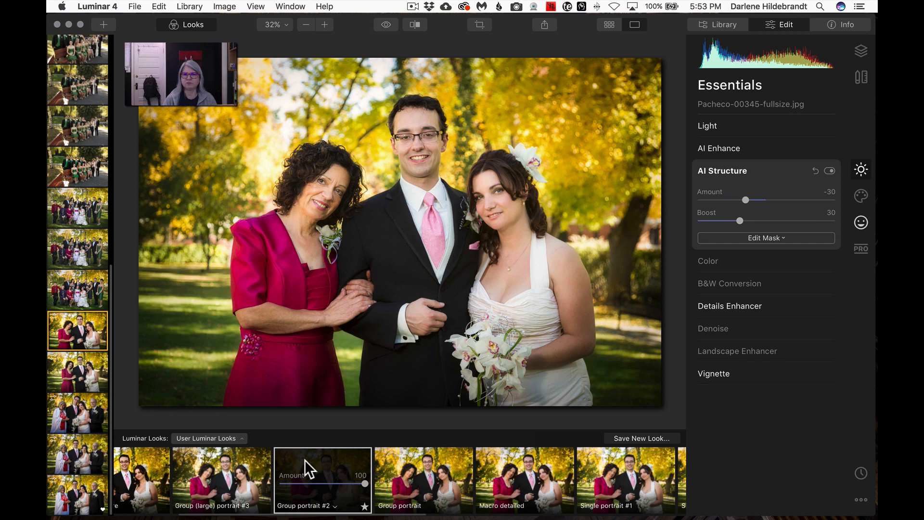
Step: In the advanced Color settings for yellow, try Luminance at 100, and set it to -7 with Saturation at 20
left_click(708, 262)
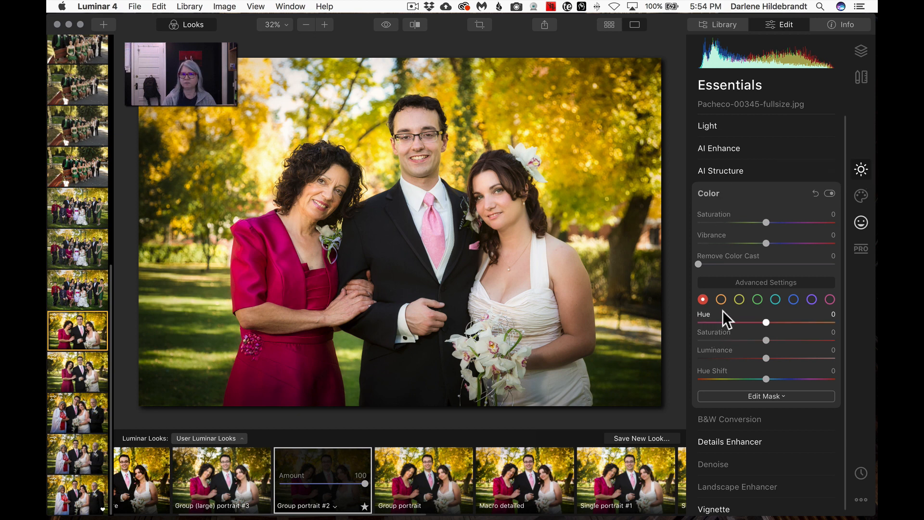
left_click(739, 299)
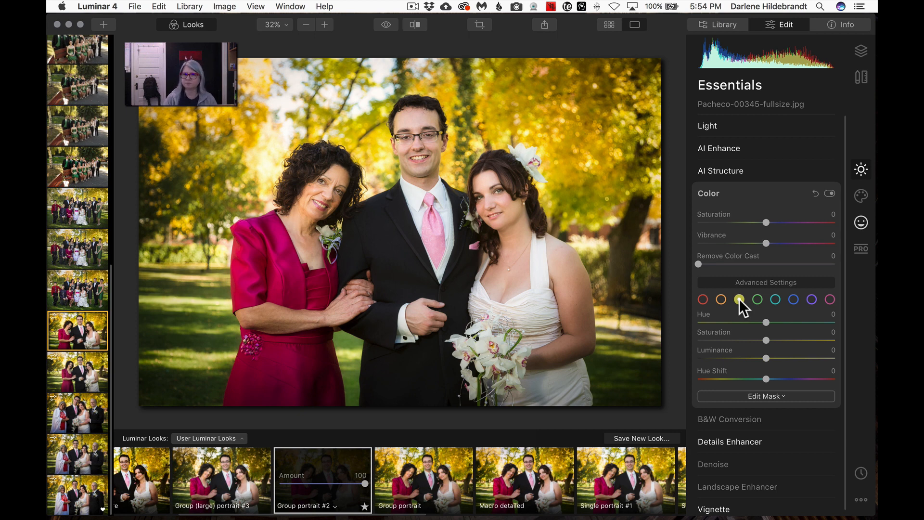
left_click(739, 299)
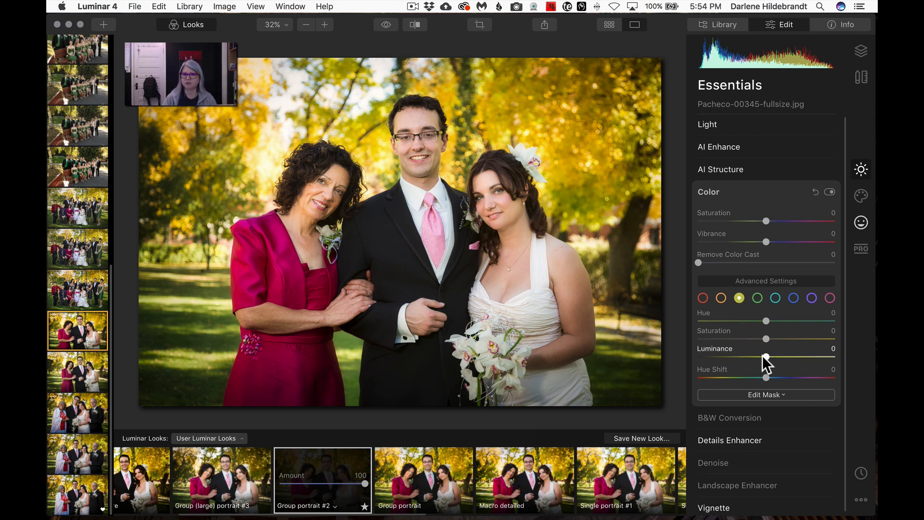
left_click_drag(766, 357, 864, 362)
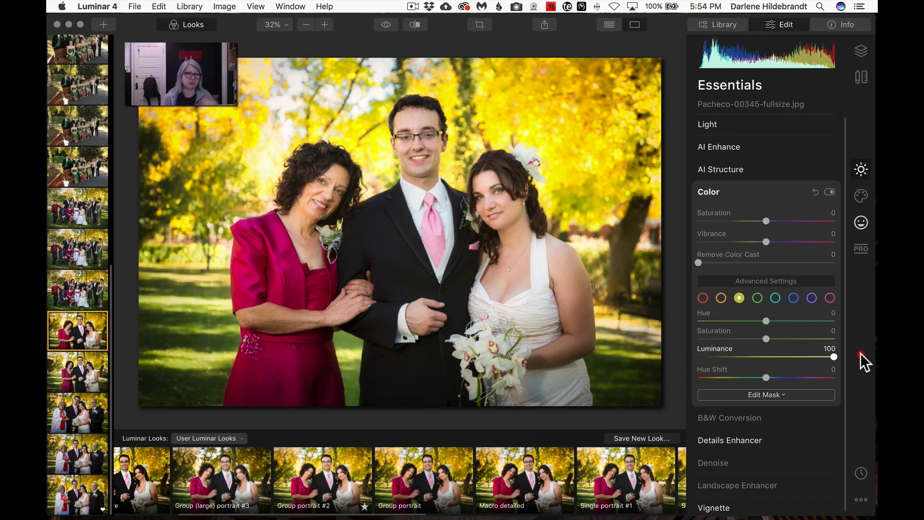
left_click_drag(860, 355, 780, 338)
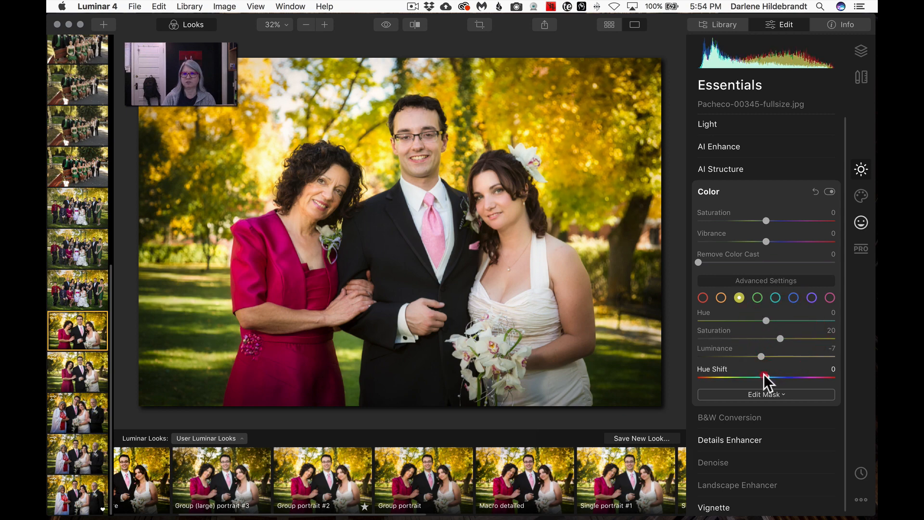
Step: Try shifting the hue and reset it to 0, reset yellow Saturation to 0, and set yellow Luminance to -10
mouse_move(765, 377)
left_mouse_down()
mouse_move(744, 378)
mouse_move(780, 377)
left_mouse_up()
double_click(779, 378)
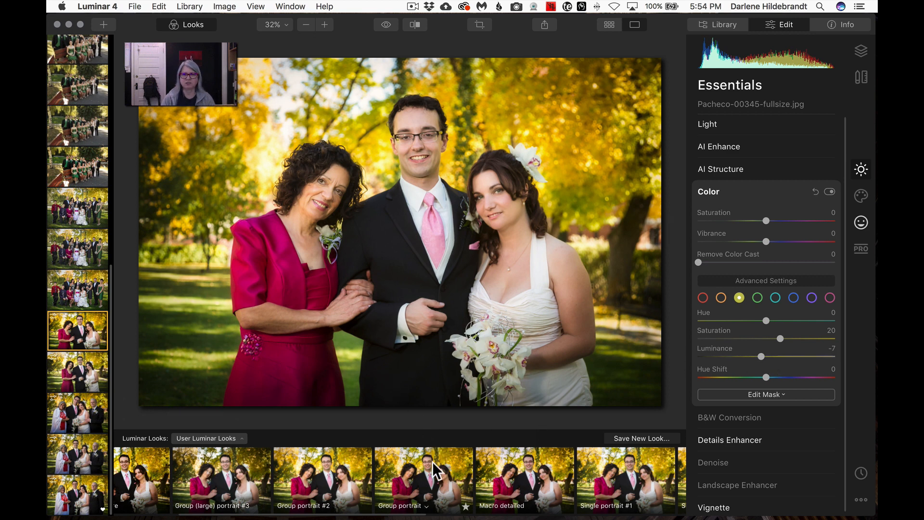
double_click(780, 339)
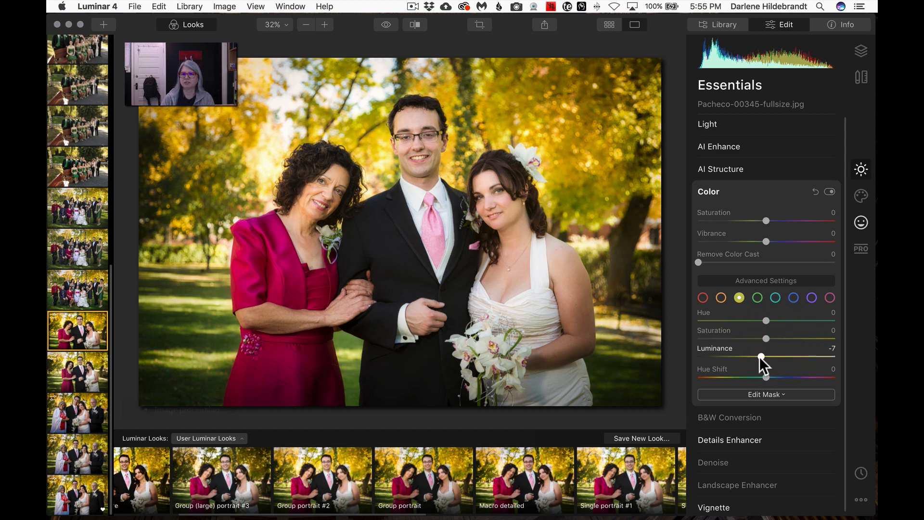
left_click_drag(760, 357, 758, 356)
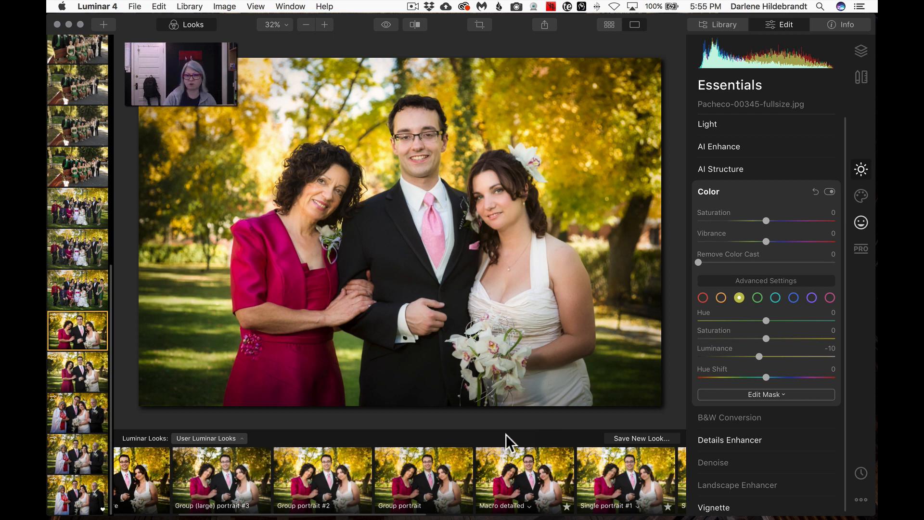
Step: Update the user look "Group portrait" with the current settings, overwriting its stored adjustments
right_click(413, 456)
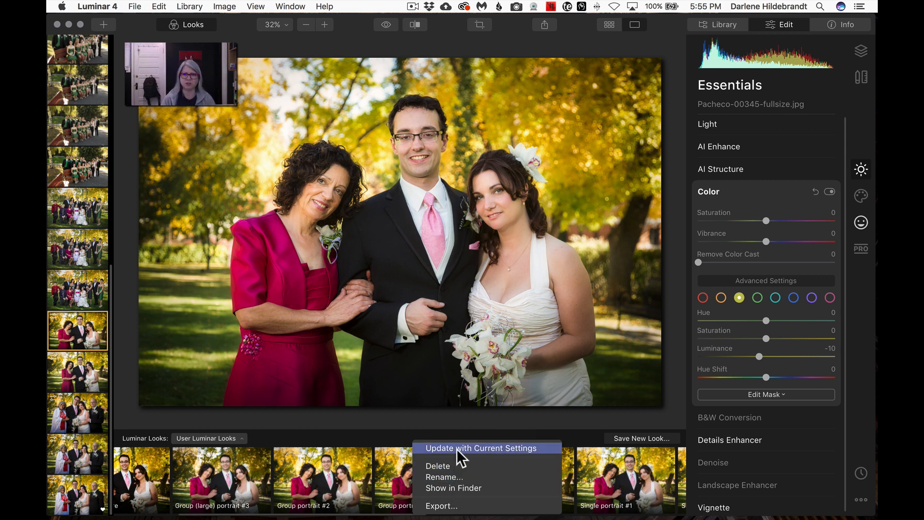
left_click(487, 448)
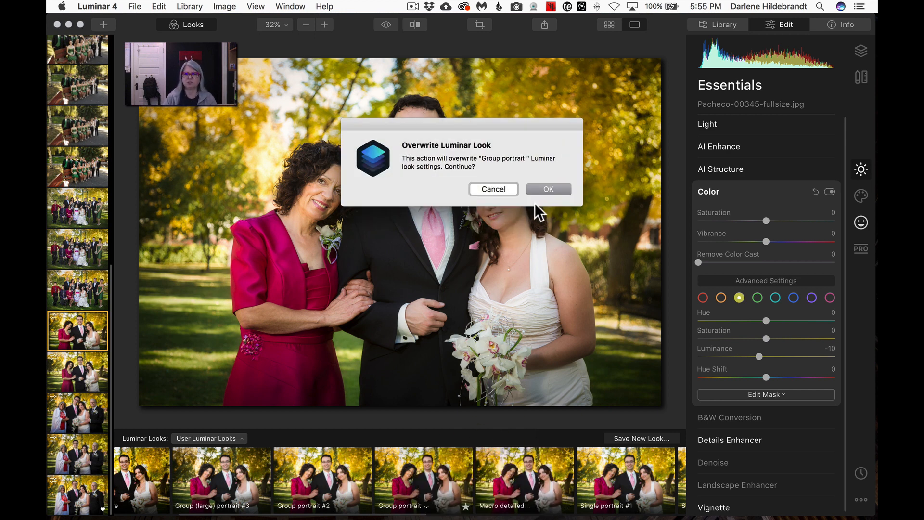
left_click(548, 191)
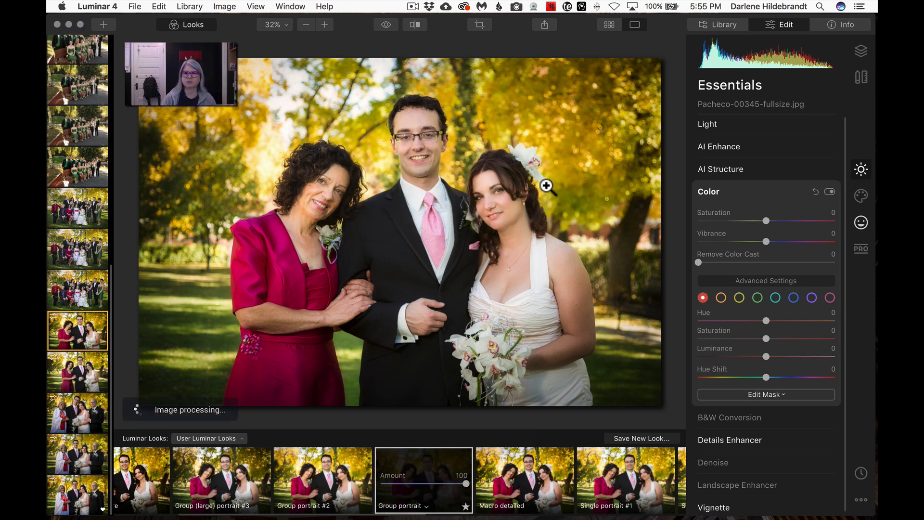
Step: Rename the user look "Group portrait" as "Group portrait (darken yellows)"
right_click(423, 469)
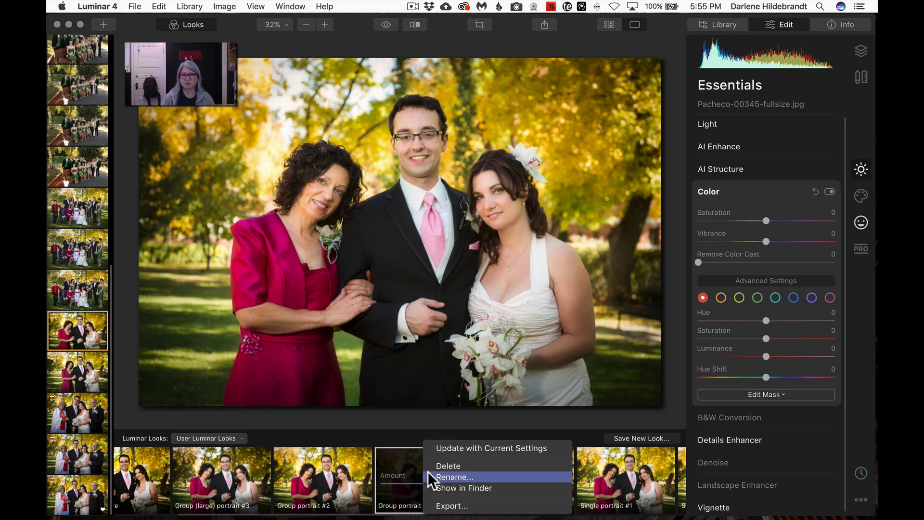
left_click(430, 476)
key("Right")
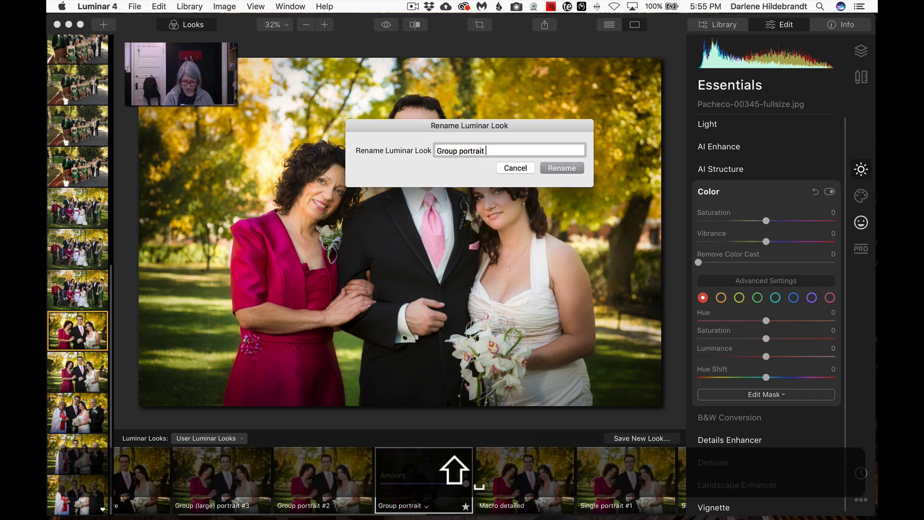
type("(dar")
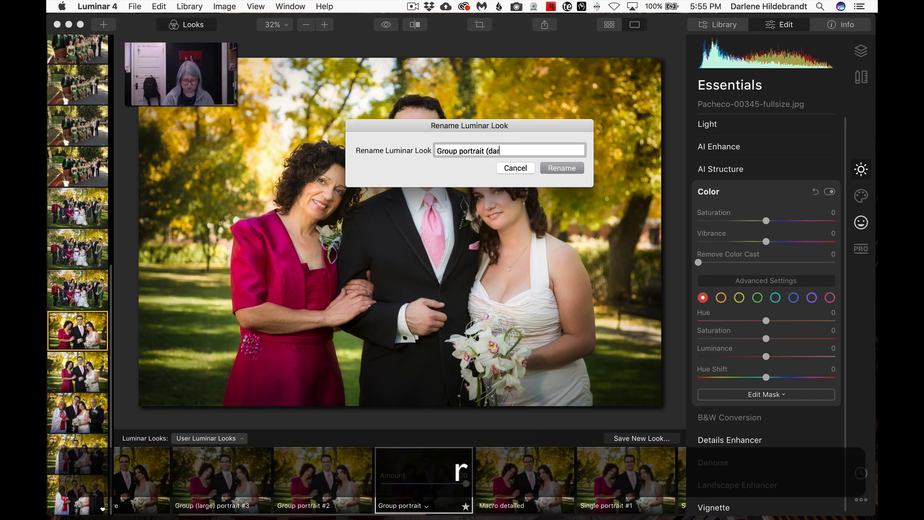
type("ken yellows)")
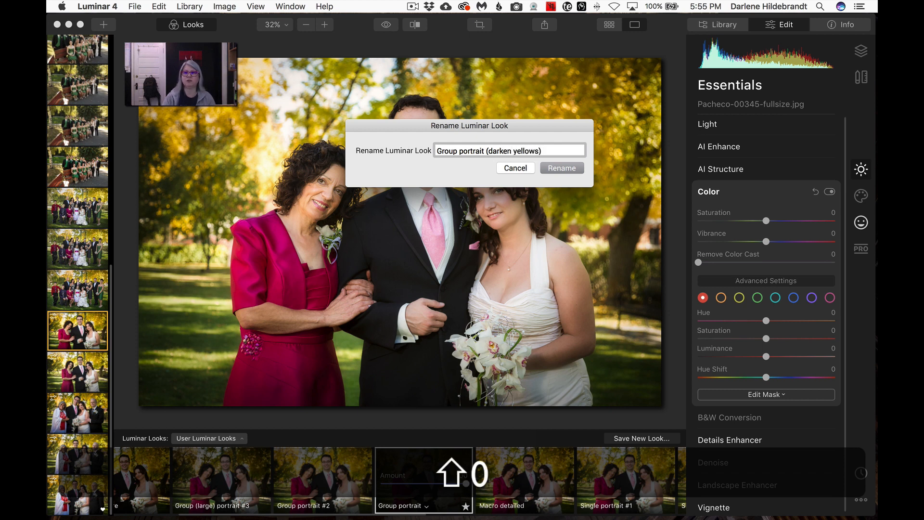
left_click(564, 170)
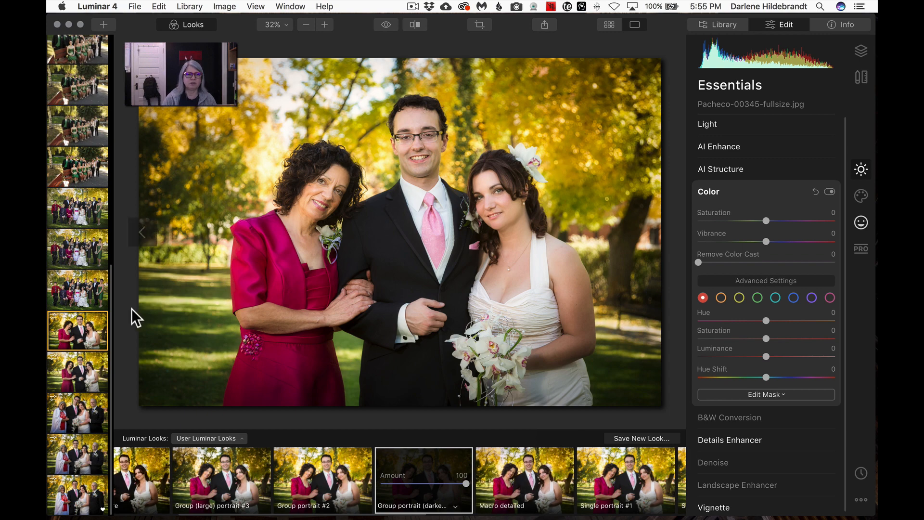
Step: Open the large family photo with the seated bride and apply the user look "Group (large) portrait #3"
left_click(74, 291)
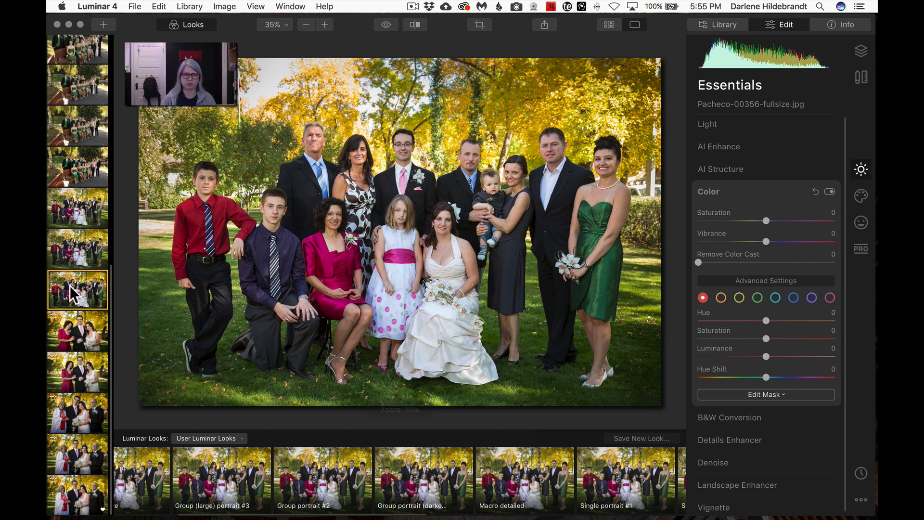
left_click(213, 461)
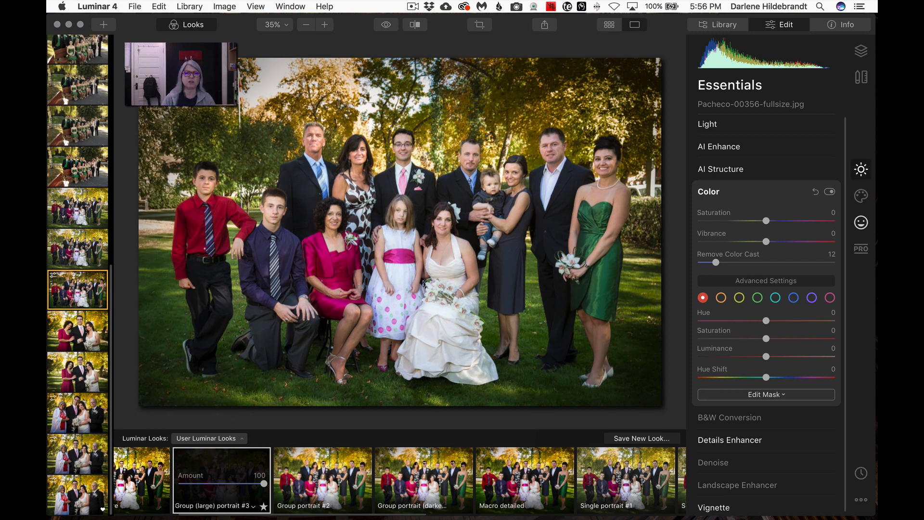
Step: Hide the looks panel and review the Orton Effect settings among the portrait filters
left_click(188, 22)
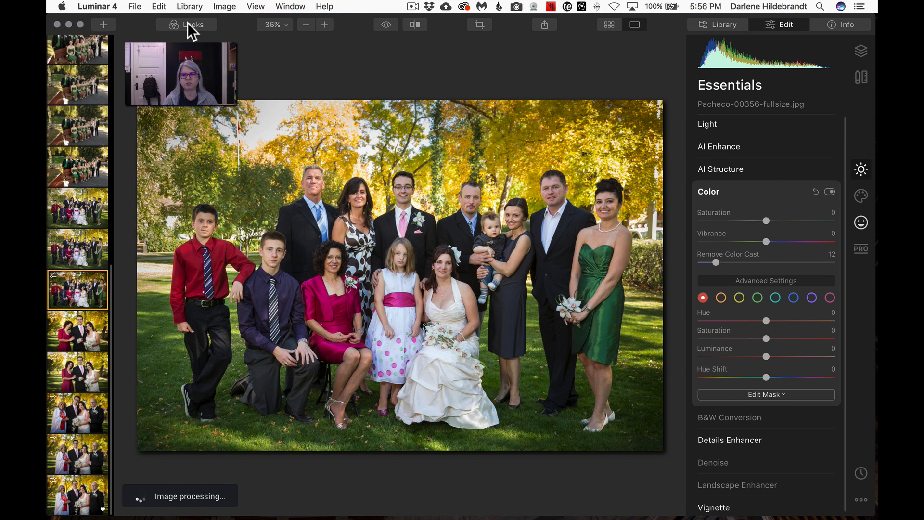
left_click(861, 224)
left_click(718, 147)
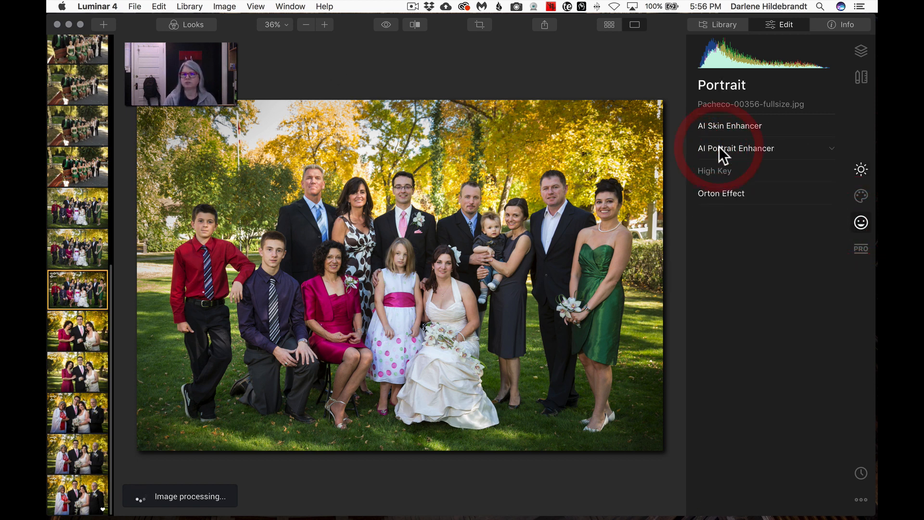
left_click(720, 192)
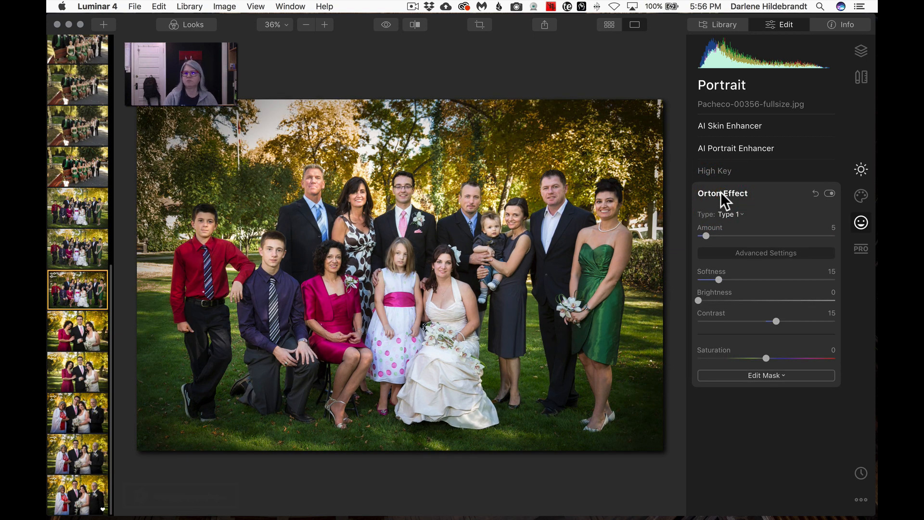
Step: Set the Luminance of the yellows to -24 in the Color filter's advanced settings
left_click(852, 170)
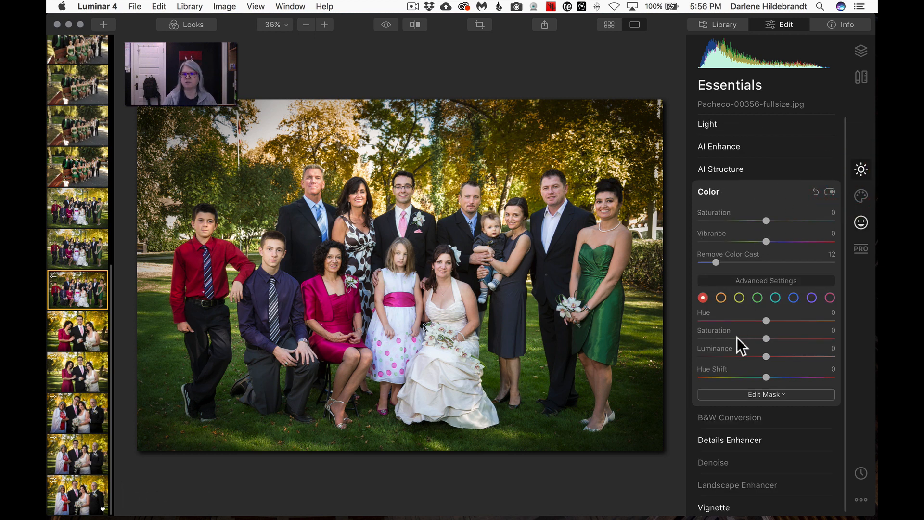
left_click(737, 294)
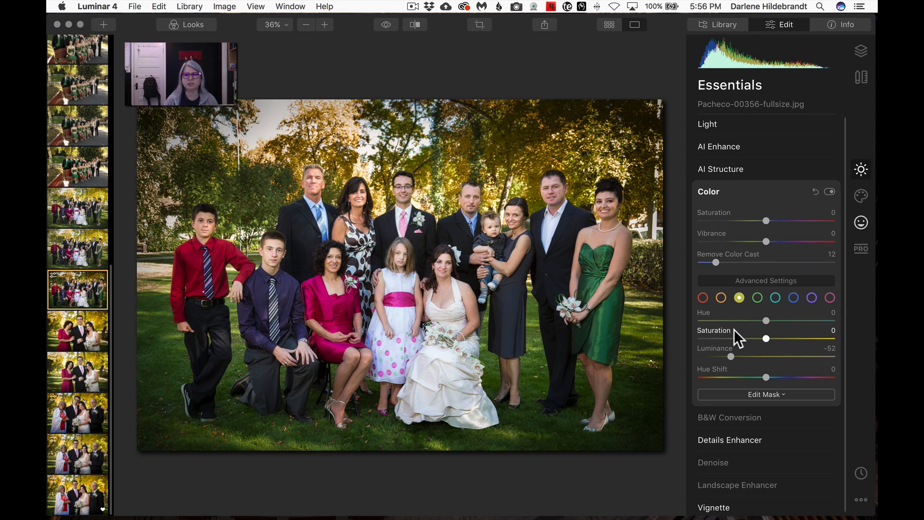
left_click_drag(731, 356, 744, 355)
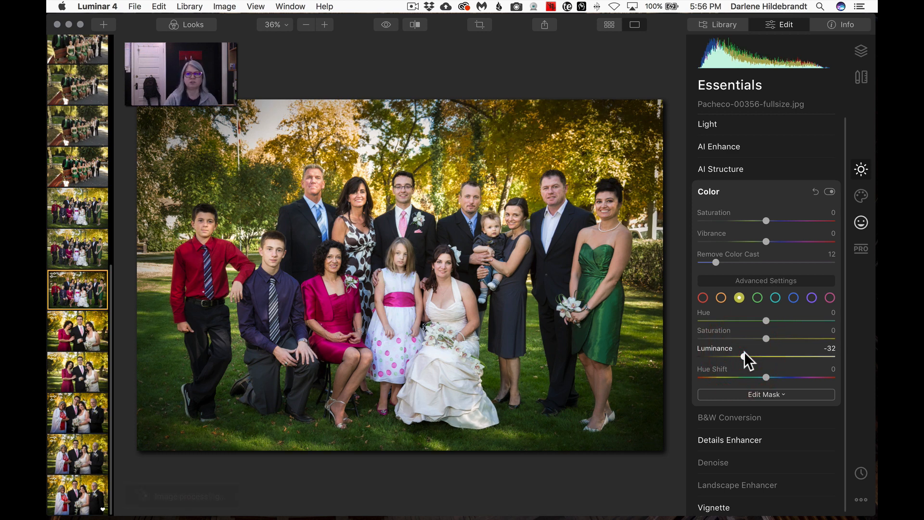
left_click_drag(743, 351, 748, 351)
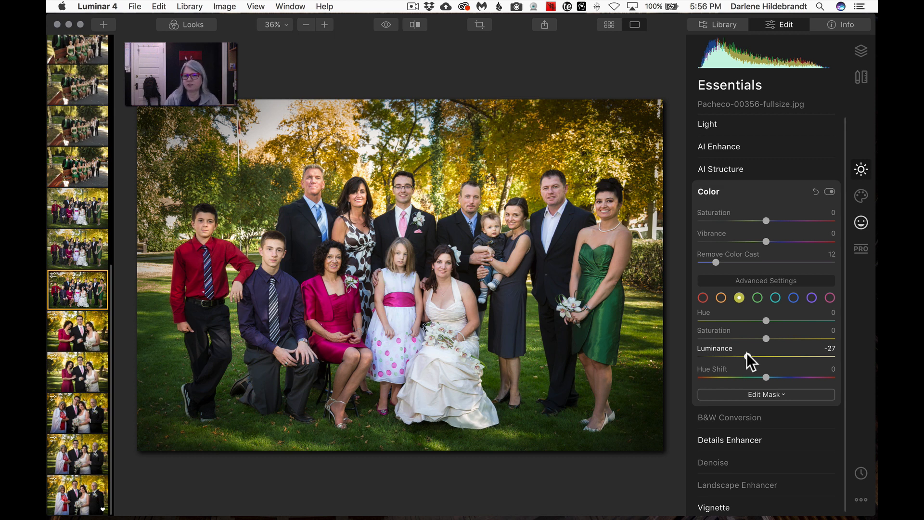
left_click_drag(747, 353, 749, 354)
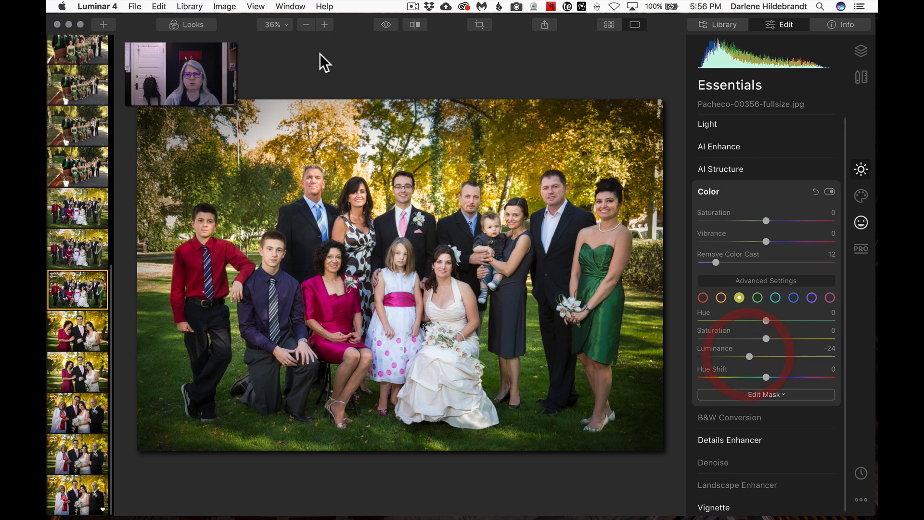
Step: Update the user look "Group (large) portrait #3" with the current settings, overwriting its stored adjustments
left_click(183, 23)
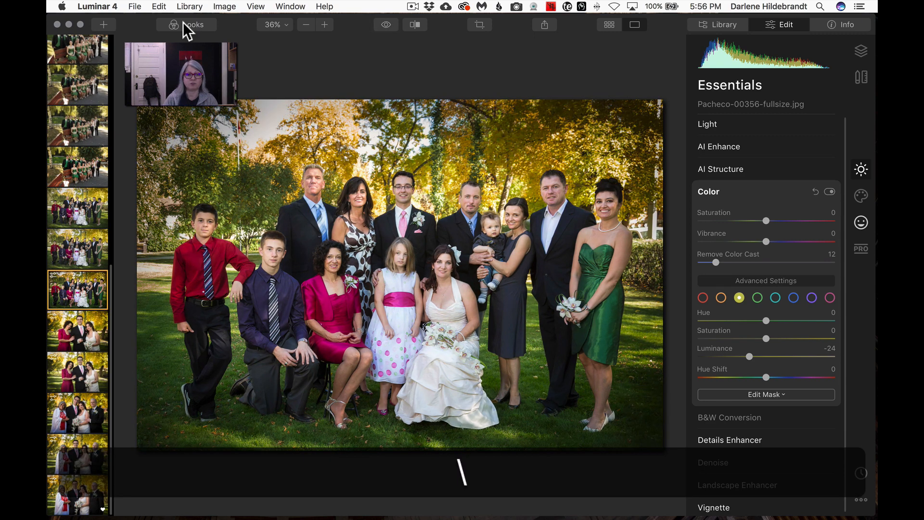
left_click(184, 23)
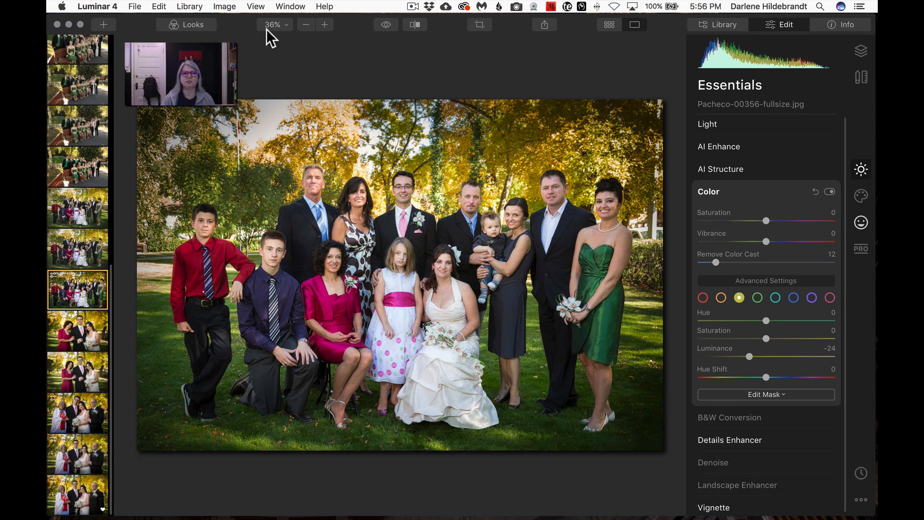
left_click(189, 24)
right_click(192, 480)
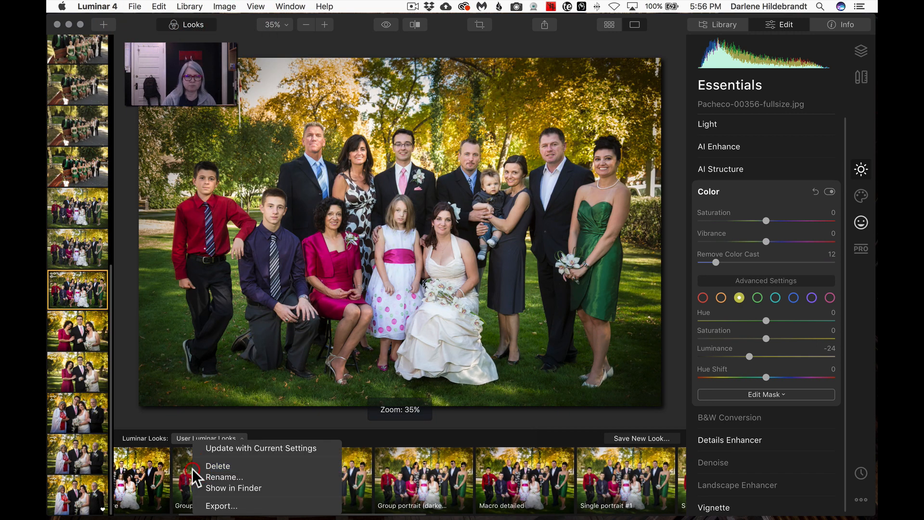
left_click(240, 450)
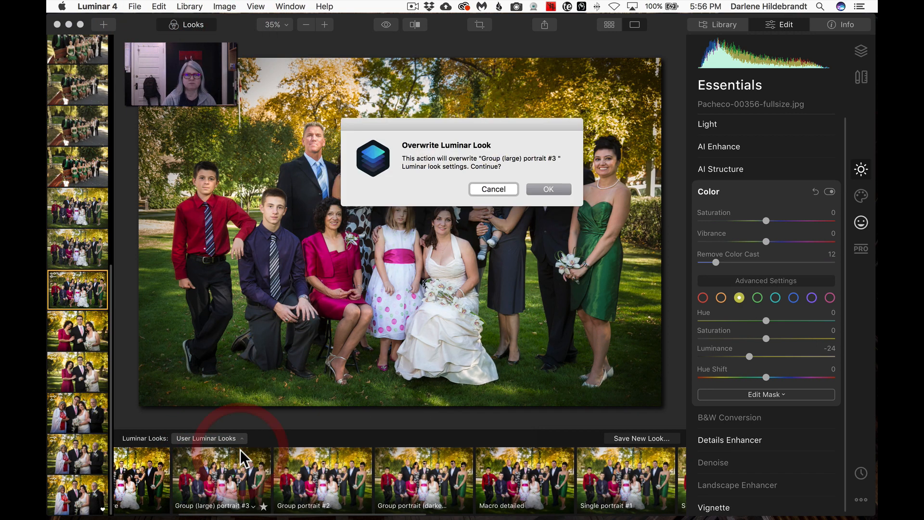
left_click(548, 189)
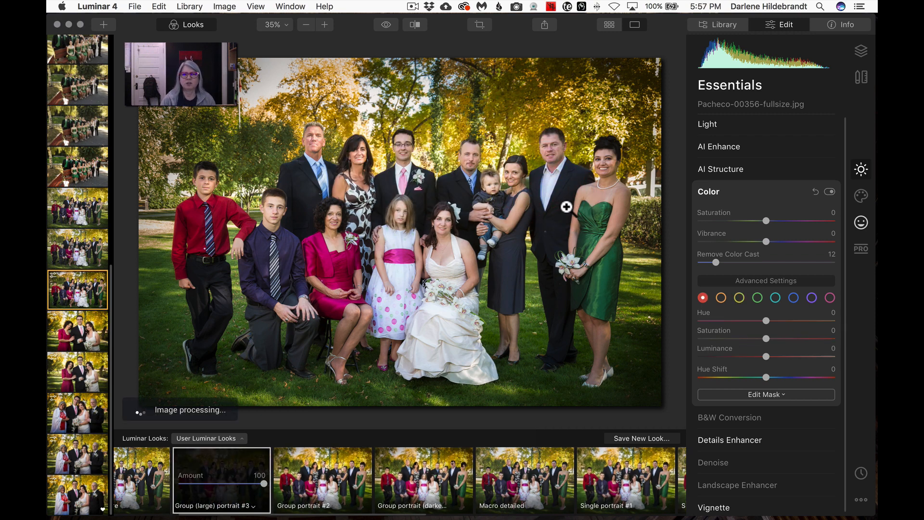
Step: Expand the AI Portrait Enhancer settings and hide both the looks panel and the filmstrip to enlarge the photo
left_click(862, 222)
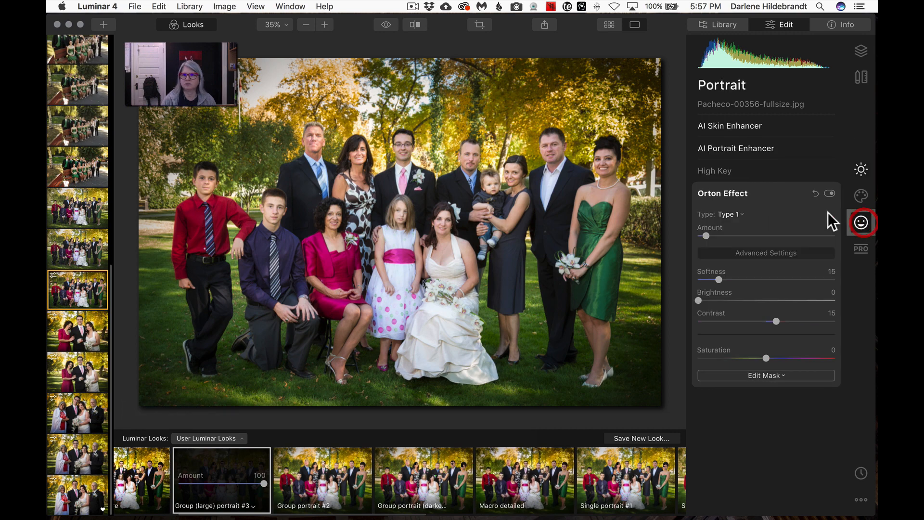
left_click(735, 149)
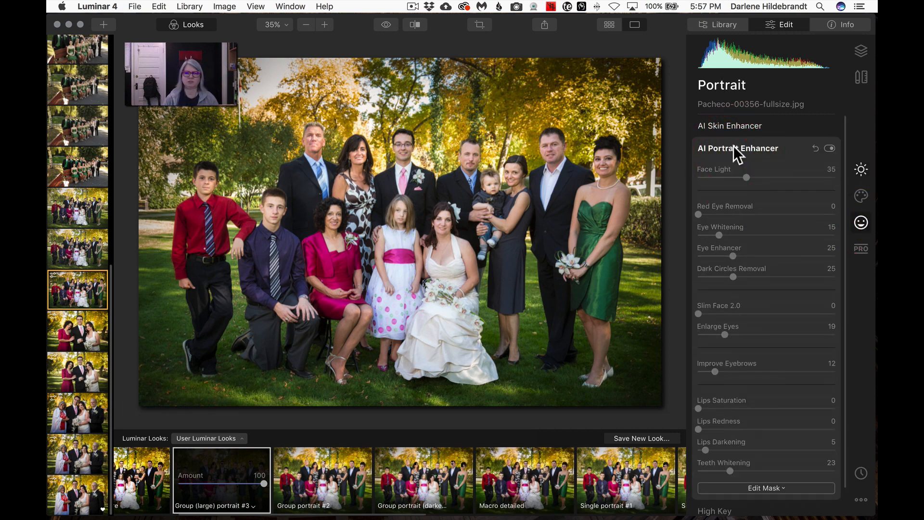
left_click(185, 26)
left_click(256, 7)
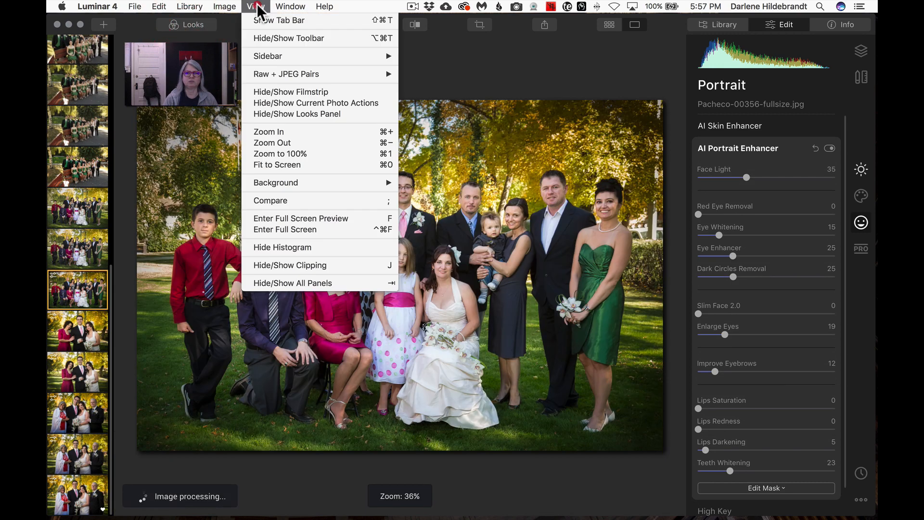
left_click(272, 92)
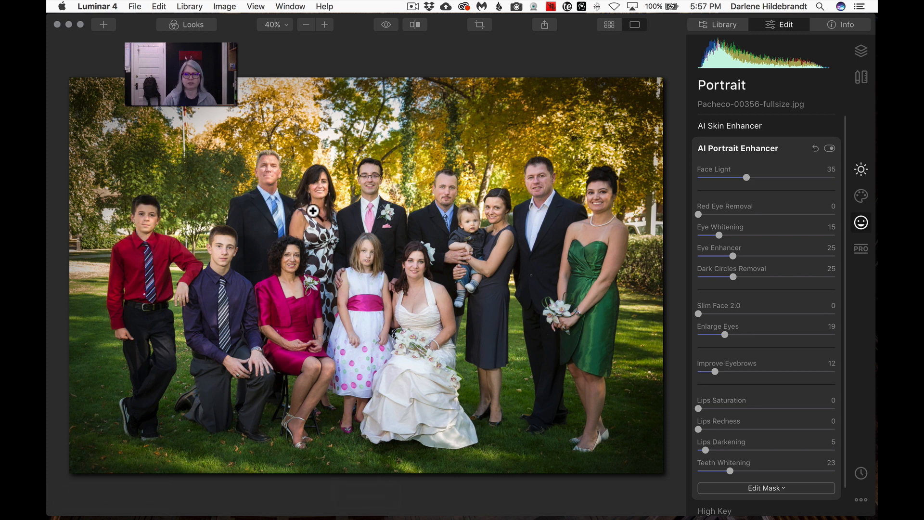
scroll(769, 311, "down", 2)
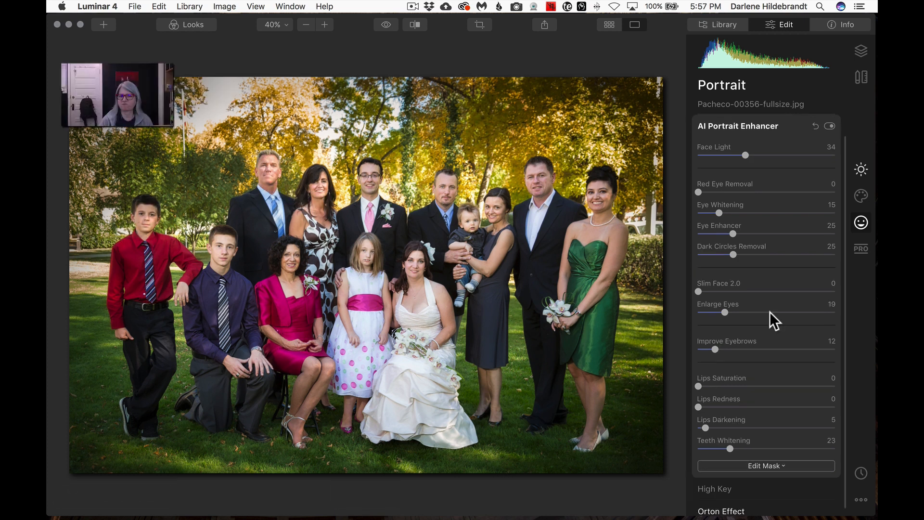
Step: Add a brush mask to AI Portrait Enhancer and configure an erasing brush with size 52, softness 66% and opacity 80%
left_click(767, 464)
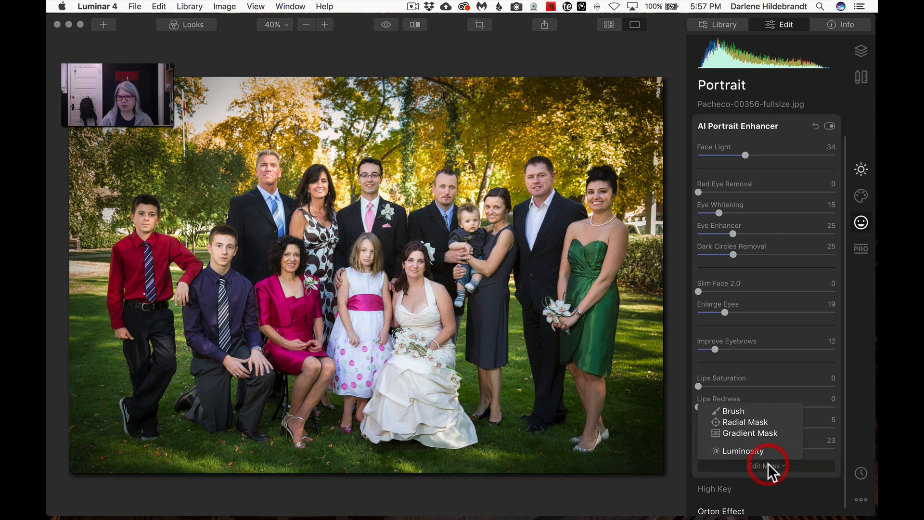
left_click(726, 409)
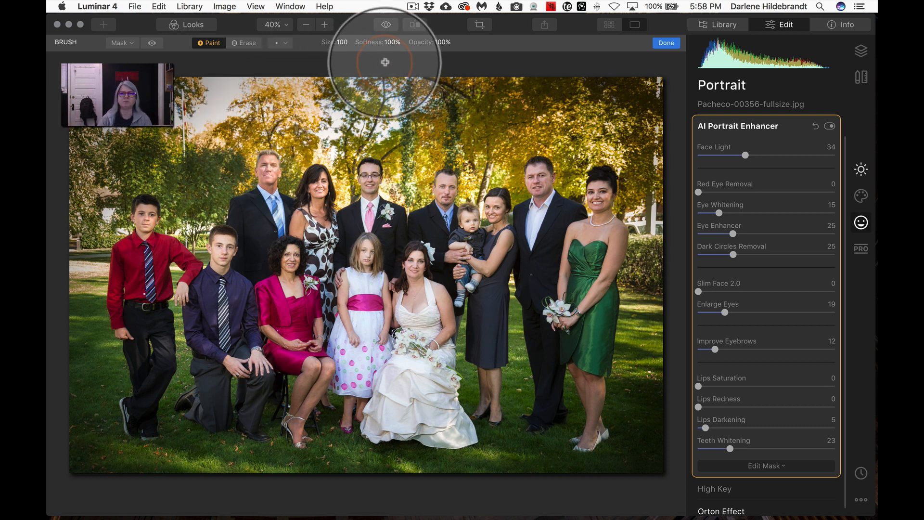
left_click(444, 42)
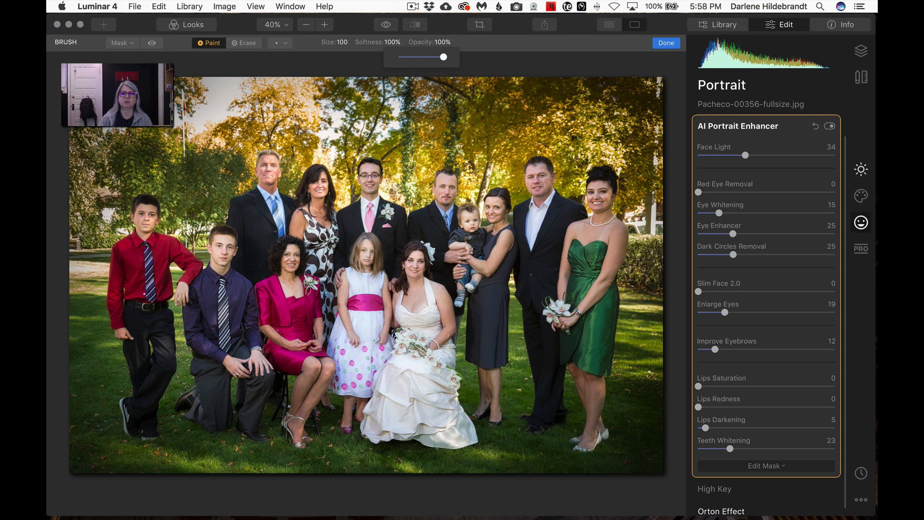
left_click_drag(444, 56, 374, 53)
left_click(390, 42)
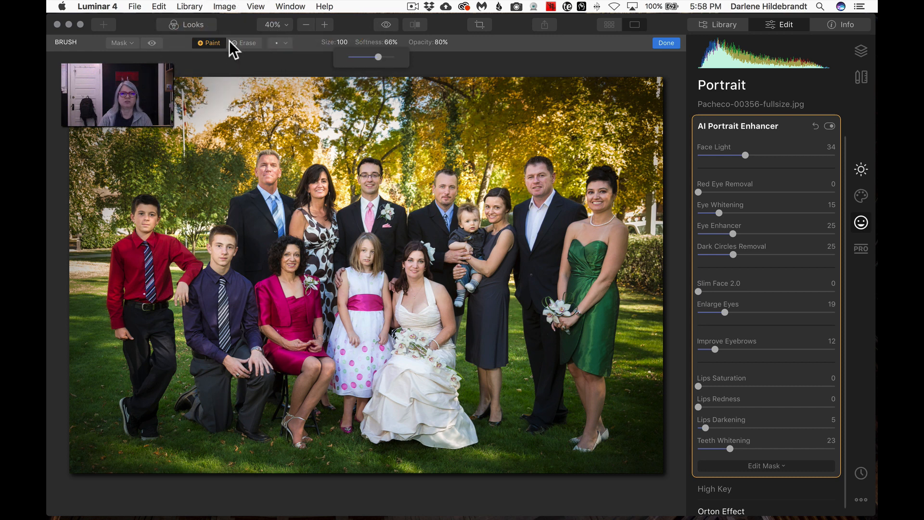
left_click(241, 42)
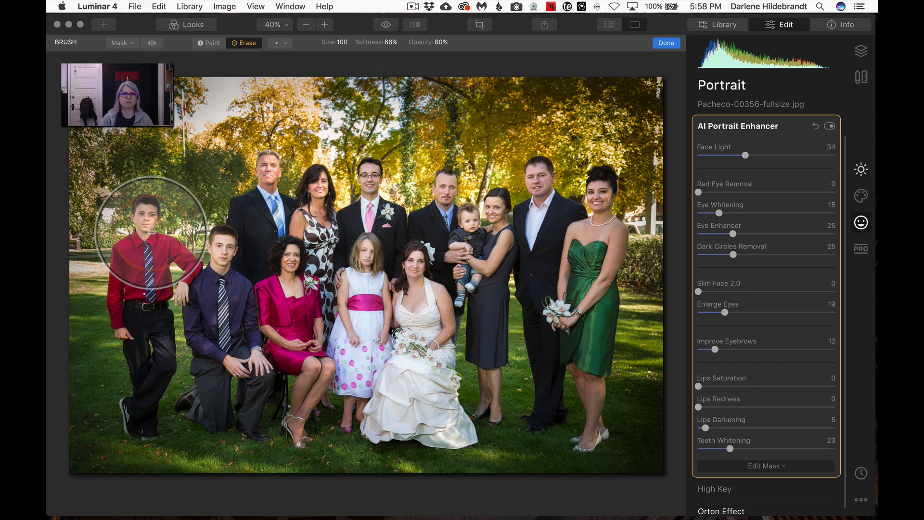
key("bracketleft")
key("bracketleft")
key("bracketleft")
key("bracketleft")
key("bracketleft")
key("bracketleft")
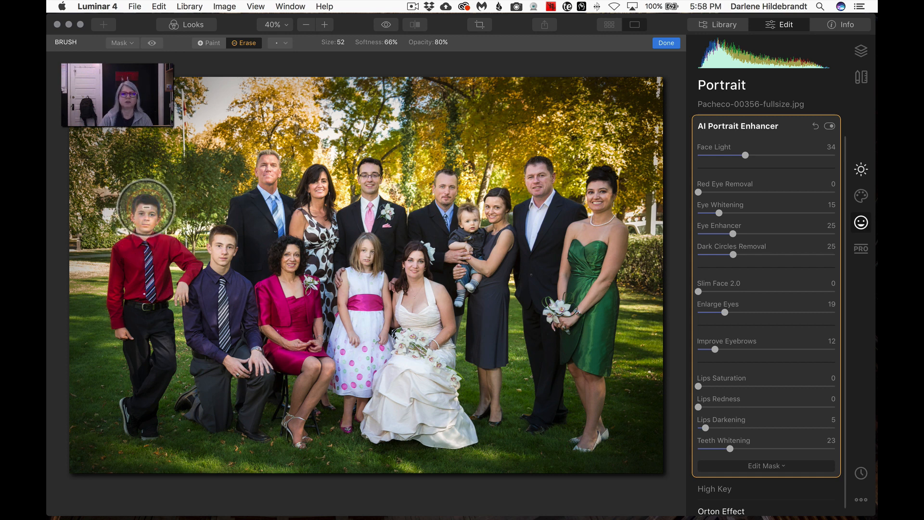
Step: Erase the AI Portrait Enhancer effect from individual faces, including the boy in the red shirt, and finish the mask
mouse_move(146, 207)
left_mouse_down()
mouse_move(148, 226)
mouse_move(155, 213)
mouse_move(130, 221)
mouse_move(148, 236)
mouse_move(151, 207)
left_mouse_up()
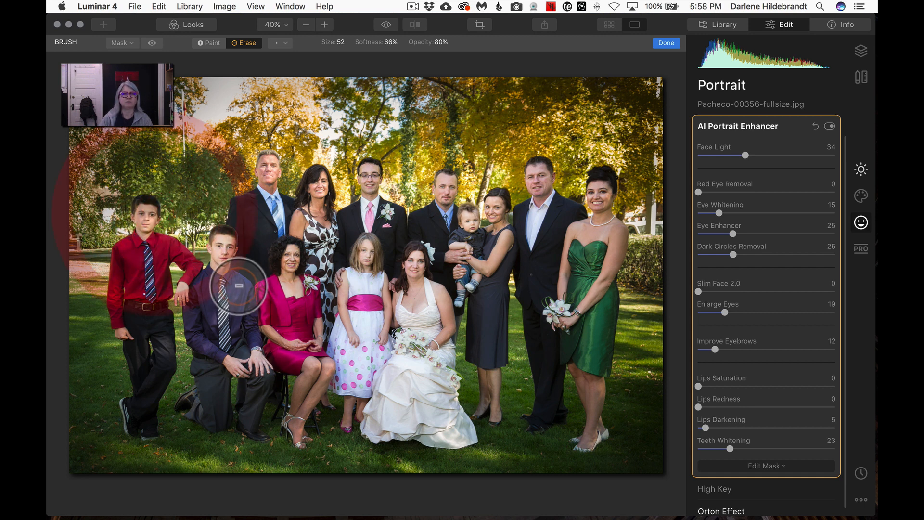
mouse_move(238, 286)
left_mouse_down()
mouse_move(231, 255)
mouse_move(245, 185)
mouse_move(266, 165)
mouse_move(270, 178)
mouse_move(259, 181)
mouse_move(255, 204)
mouse_move(294, 235)
left_mouse_up()
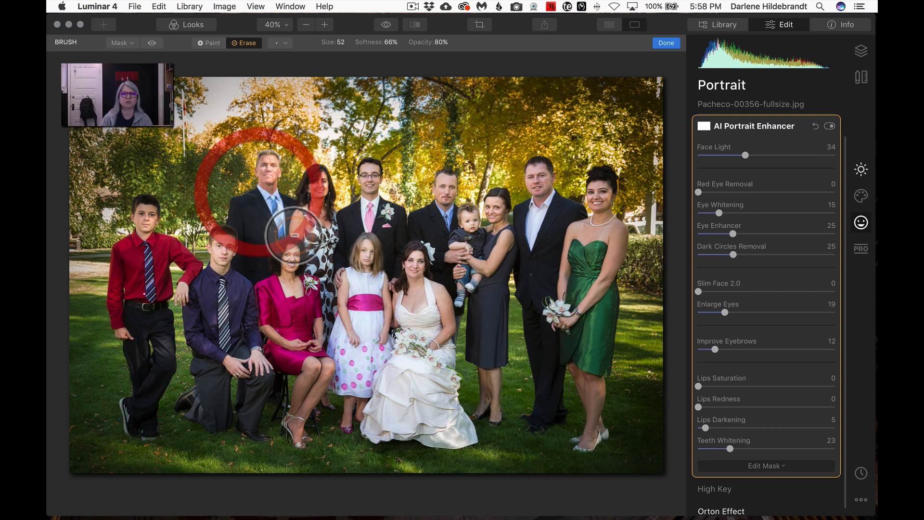
left_click_drag(319, 195, 328, 181)
left_click_drag(268, 172, 262, 167)
left_click_drag(220, 250, 220, 248)
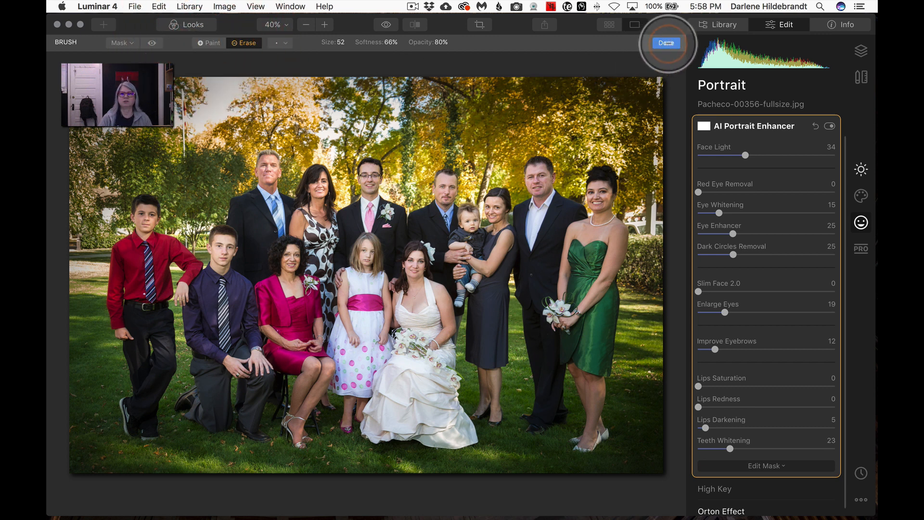
left_click(210, 43)
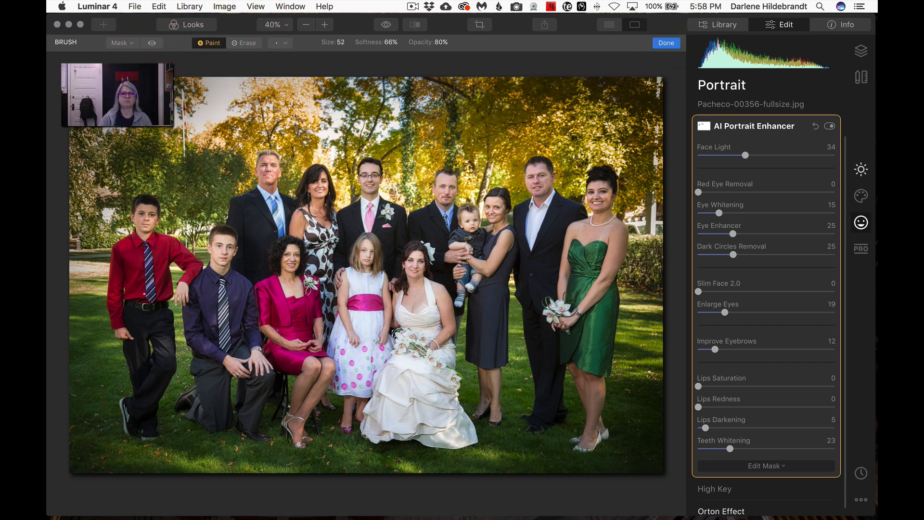
left_click(666, 43)
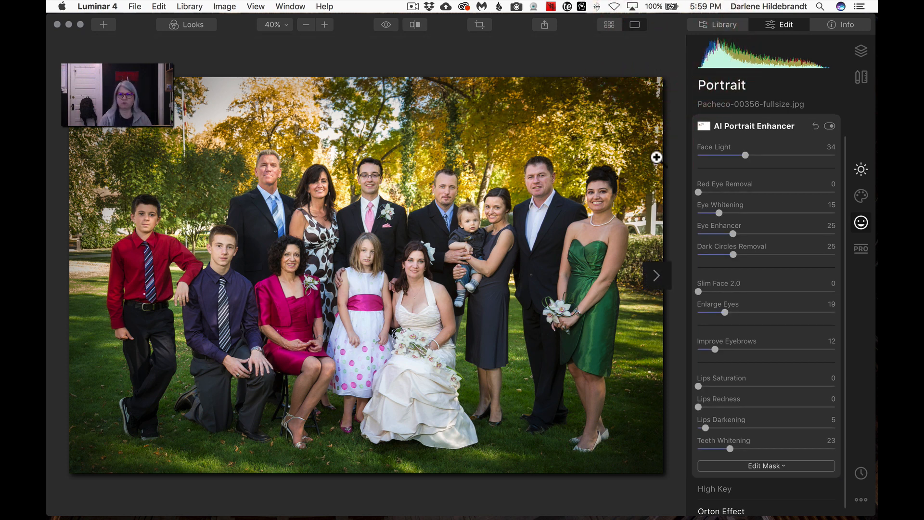
Step: Compare the family photo before and after the edits several times and show the filmstrip again
key("backslash")
key("backslash")
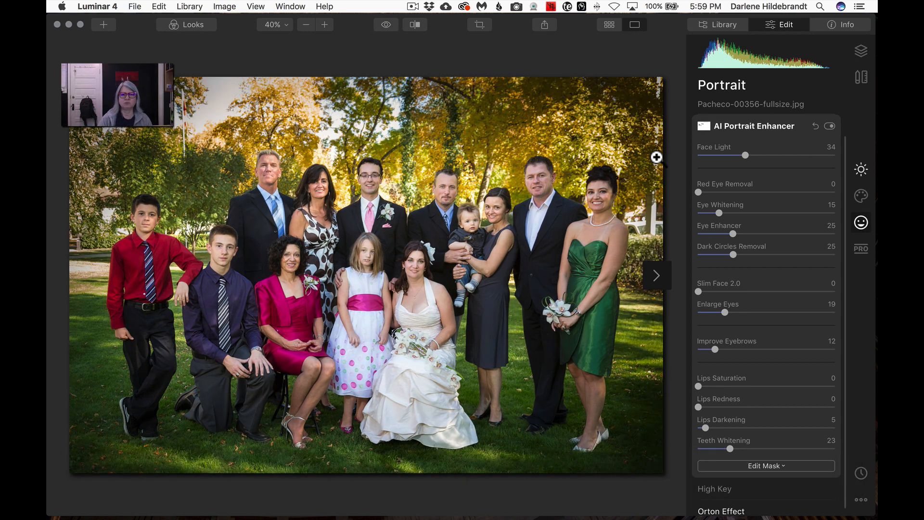
key("backslash")
key("backslash")
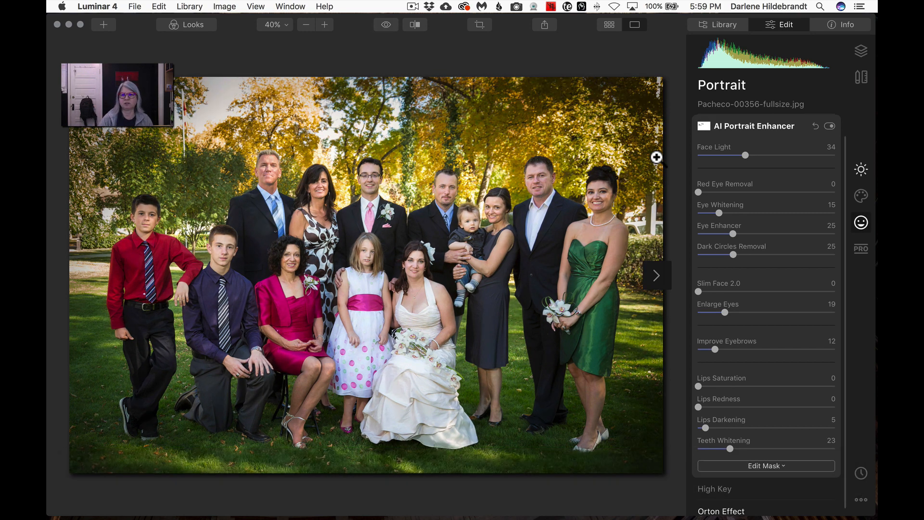
key("backslash")
key("backslash")
key("backslash")
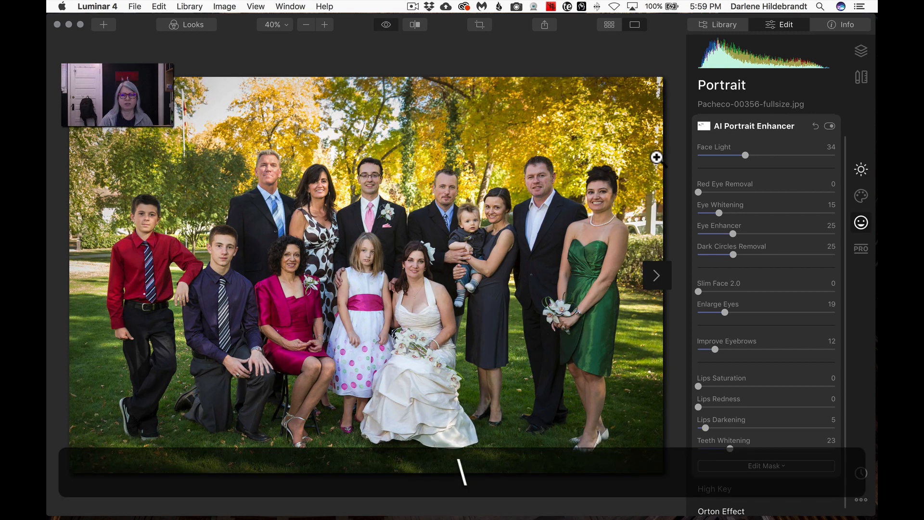
key("backslash")
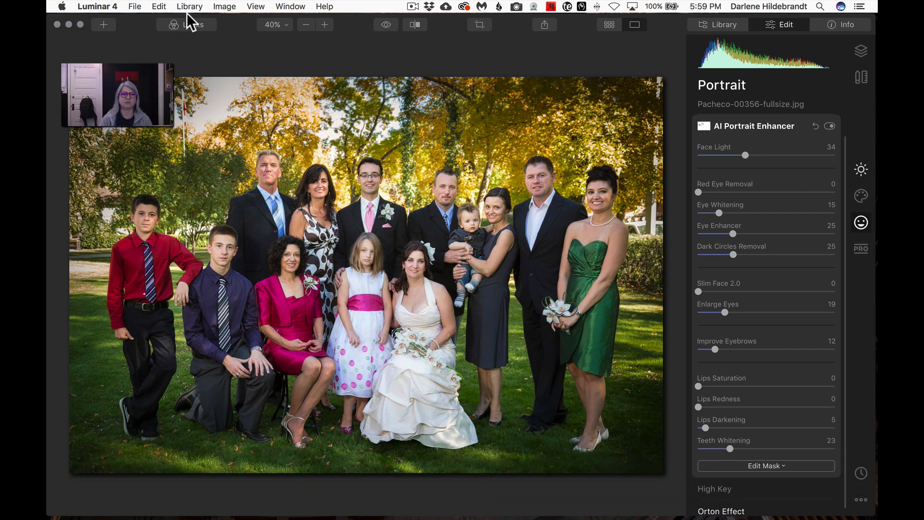
left_click(255, 6)
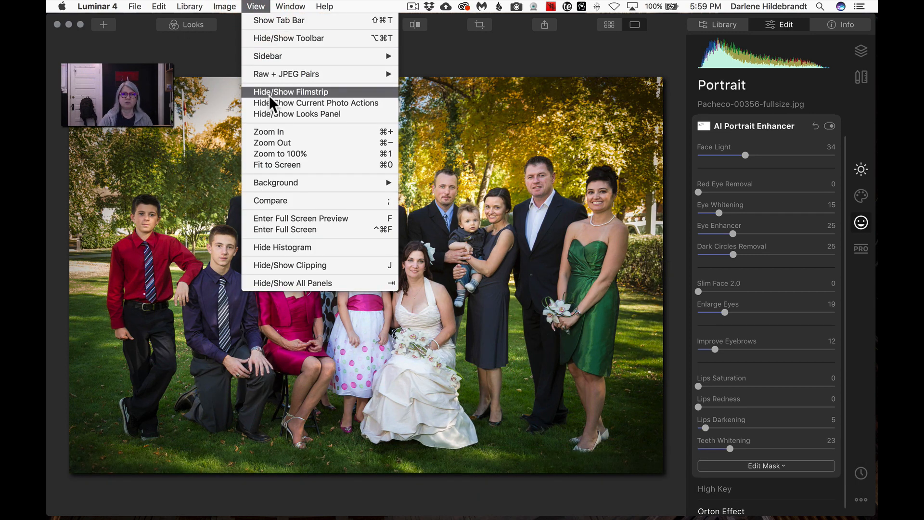
left_click(269, 95)
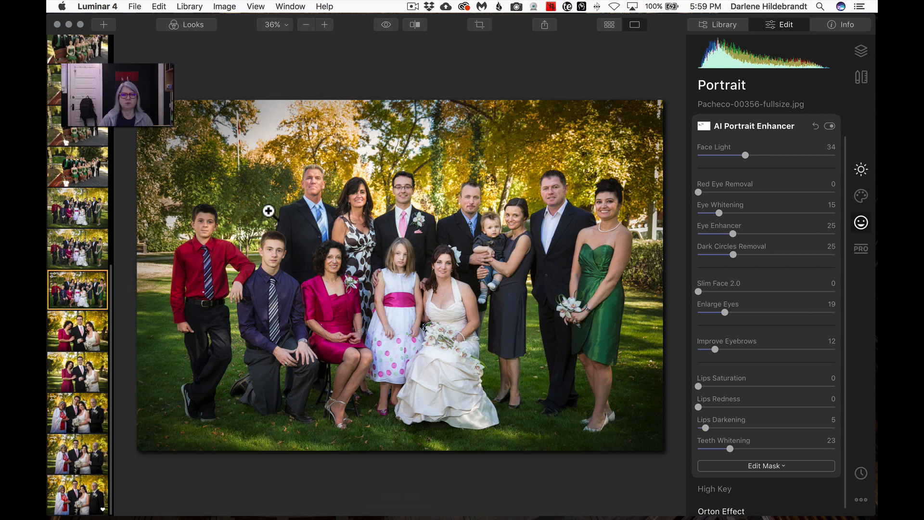
Step: Apply the user look Group (large) portrait #3 to the adjacent family photo, trying different amounts and leaving it at 100
left_click(85, 248)
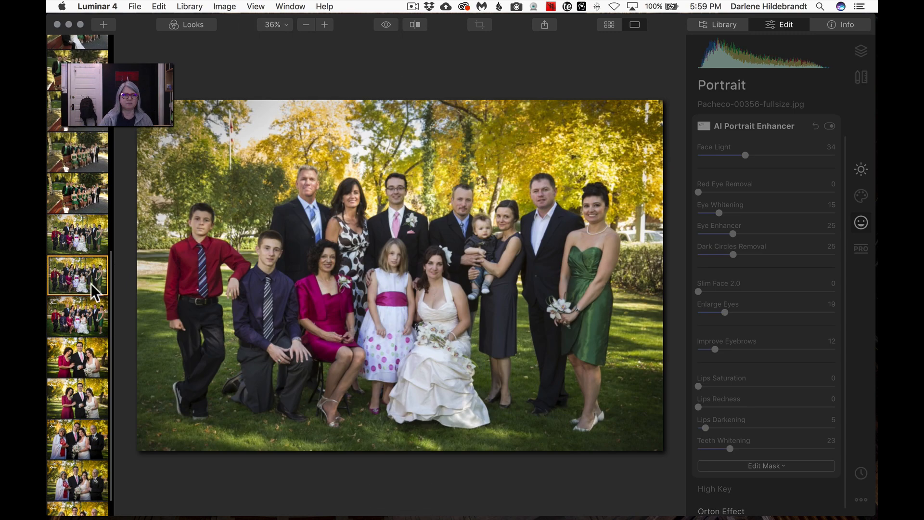
left_click(195, 21)
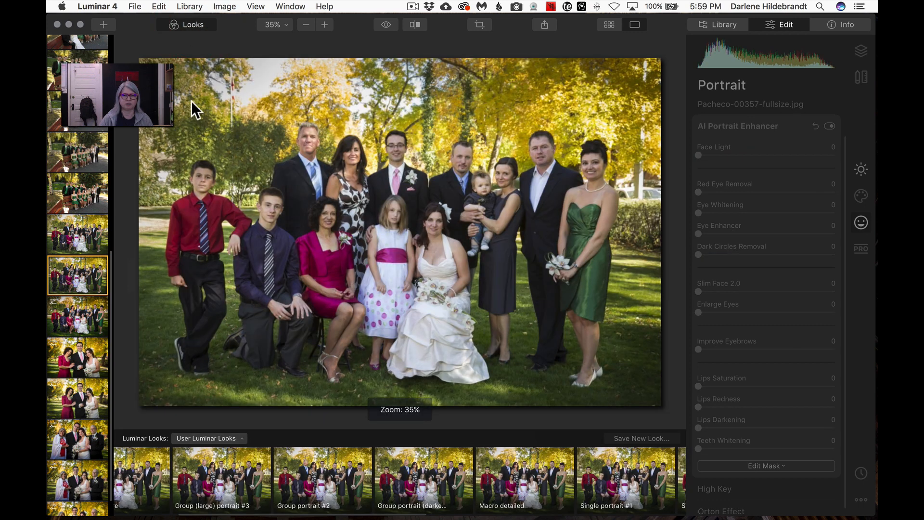
left_click(195, 454)
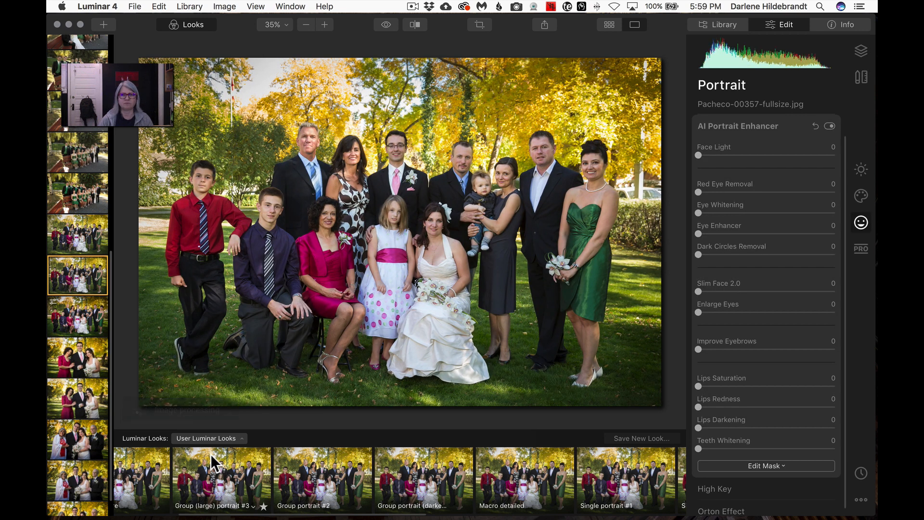
left_click(210, 455)
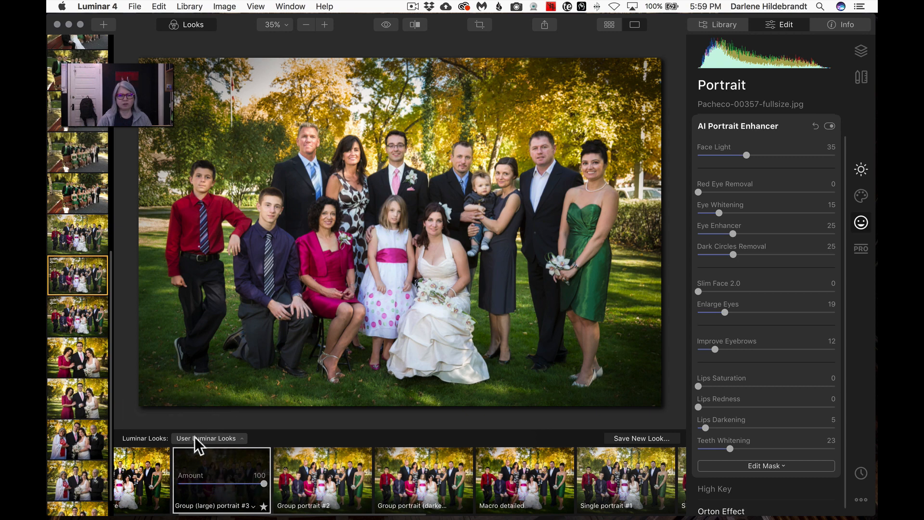
left_click_drag(262, 480, 298, 483)
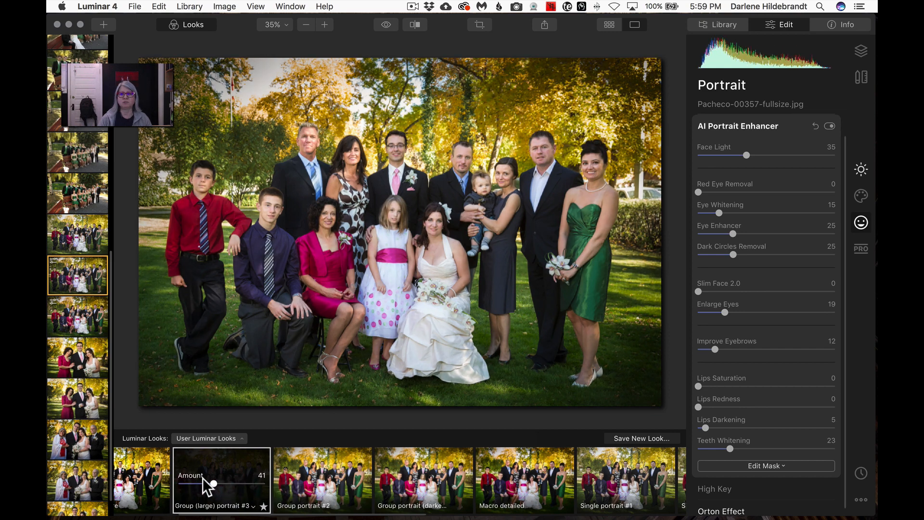
left_click_drag(181, 477, 229, 477)
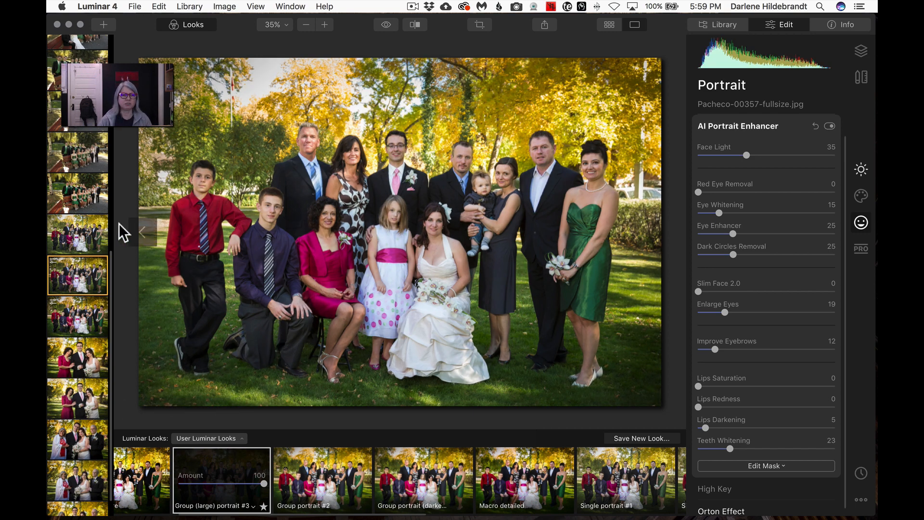
Step: Apply the user look Group (large) portrait #3 to the wedding party photo with the red bench
left_click(74, 196)
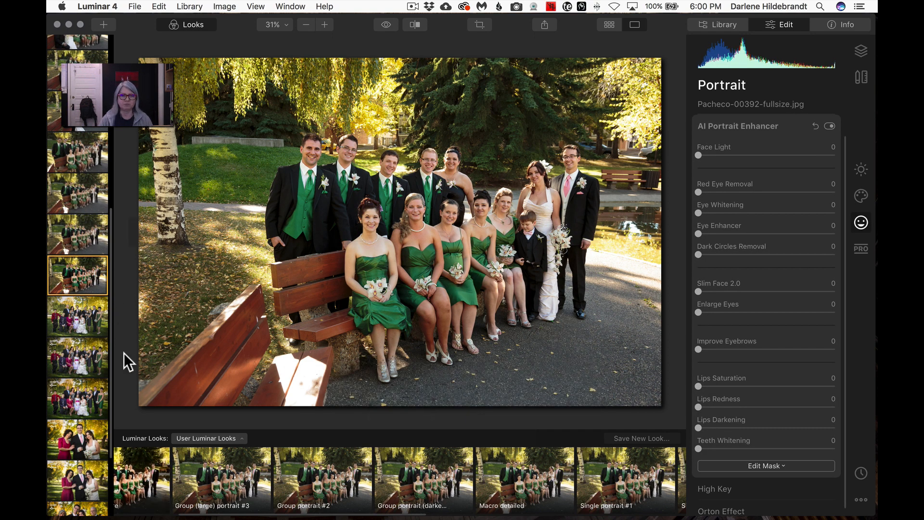
left_click(231, 458)
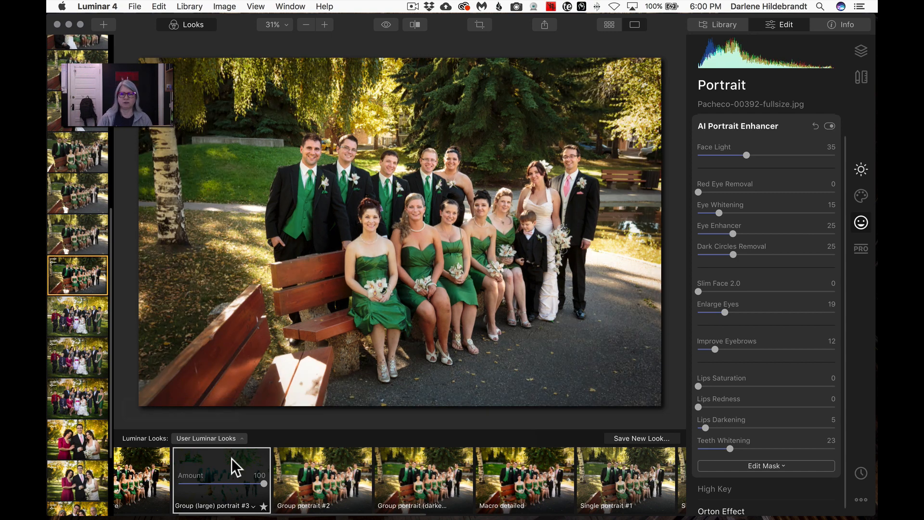
Step: Compare the wedding party photo before and after the look several times
key("backslash")
key("backslash")
key("backslash")
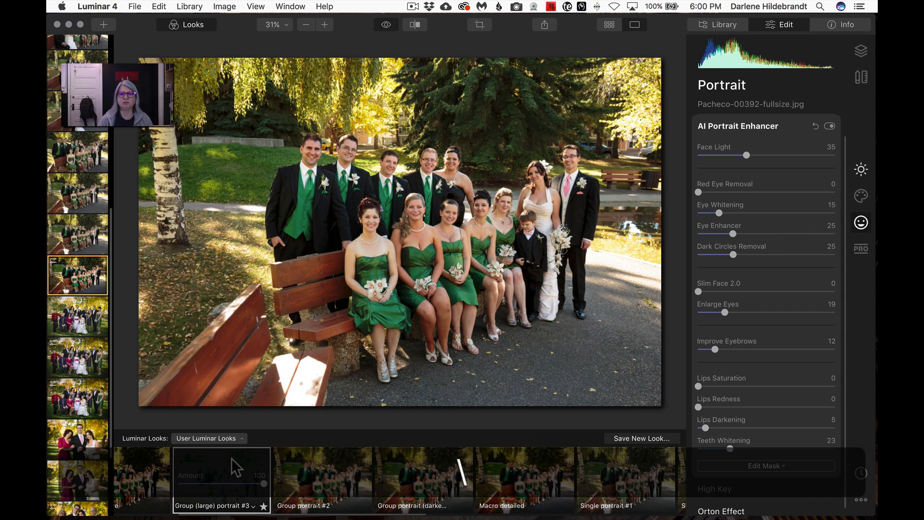
key("backslash")
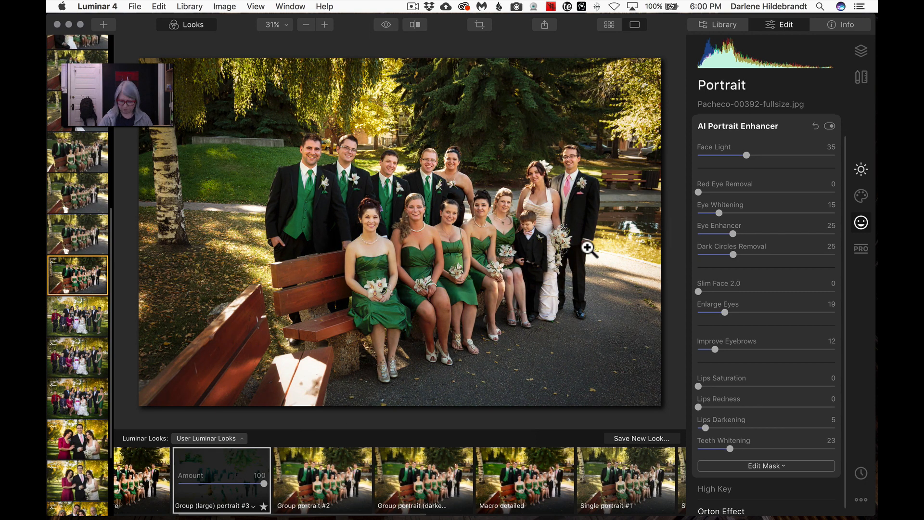
key("backslash")
key("backslash")
key("backslash")
key("backslash")
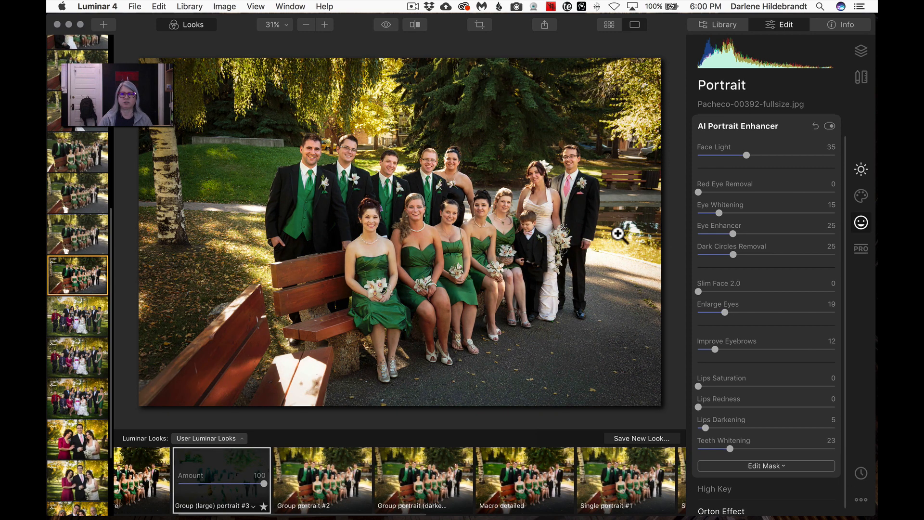
key("backslash")
key("backslash")
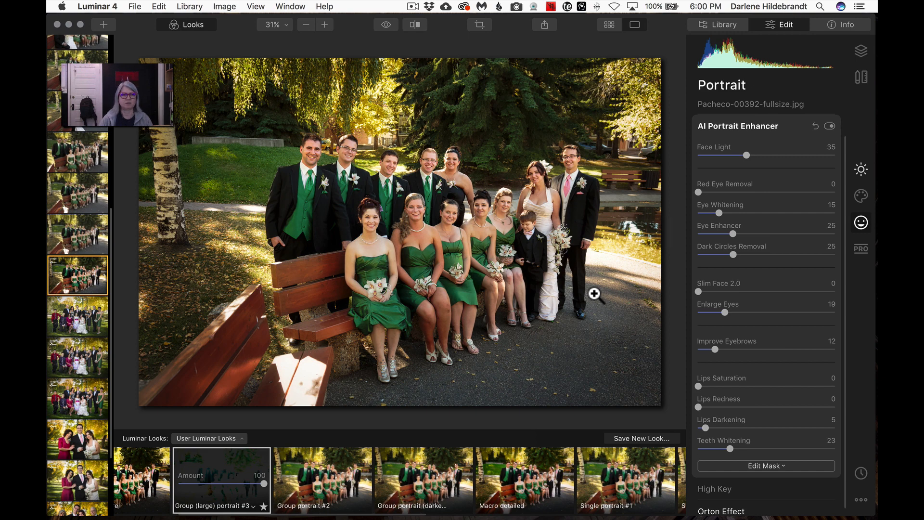
Step: Select the edited wedding party photo together with the other bench group photos and sync its adjustments to all of them
key("Right")
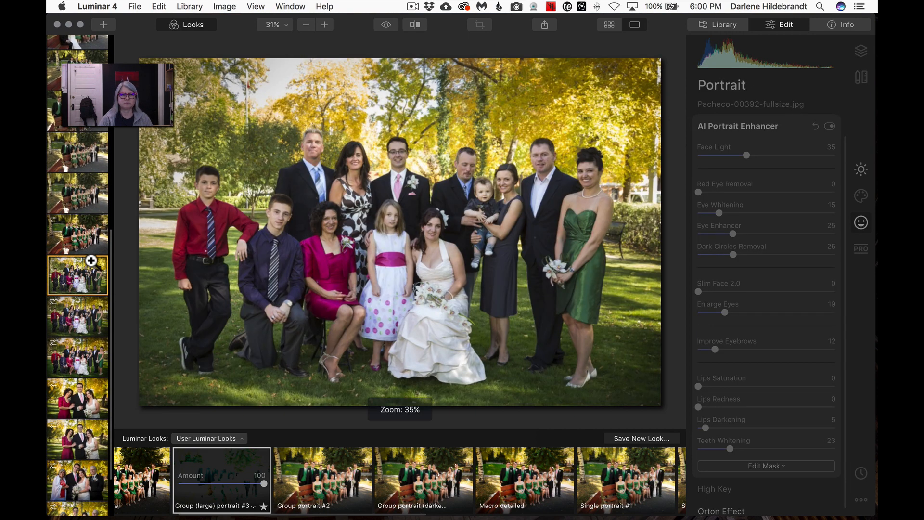
left_click(79, 236)
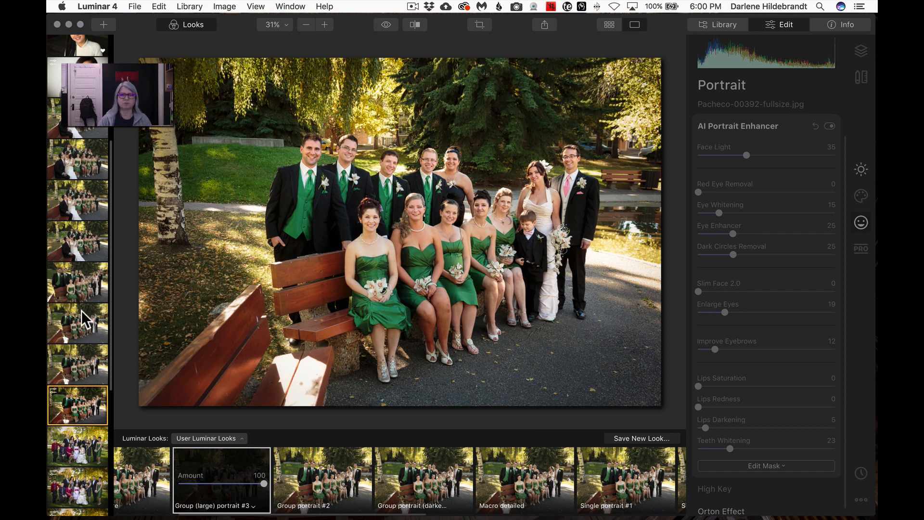
right_click(268, 256)
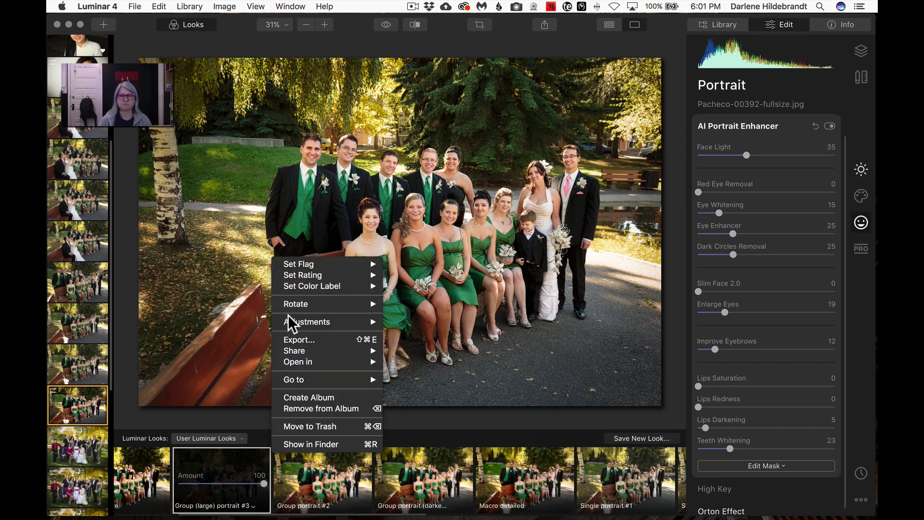
mouse_move(296, 323)
left_click(421, 337)
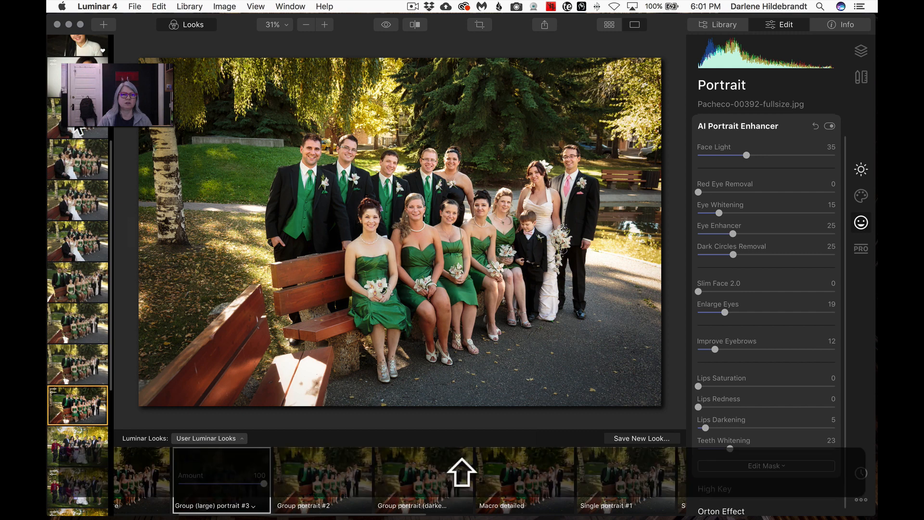
left_click(78, 129, "shift")
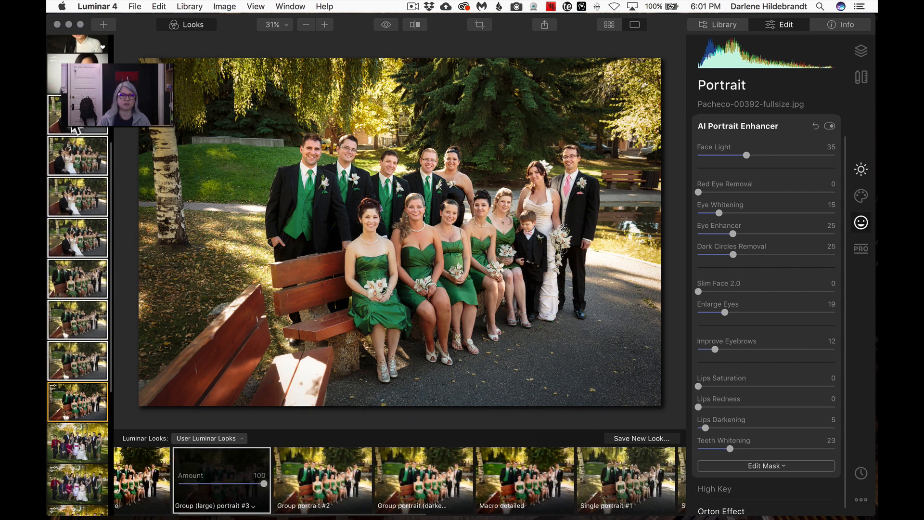
right_click(77, 398)
mouse_move(103, 386)
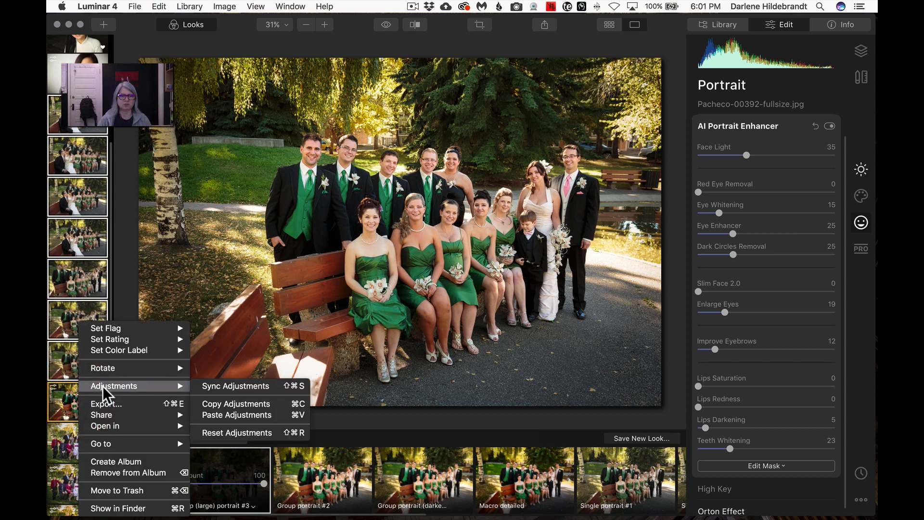
left_click(199, 386)
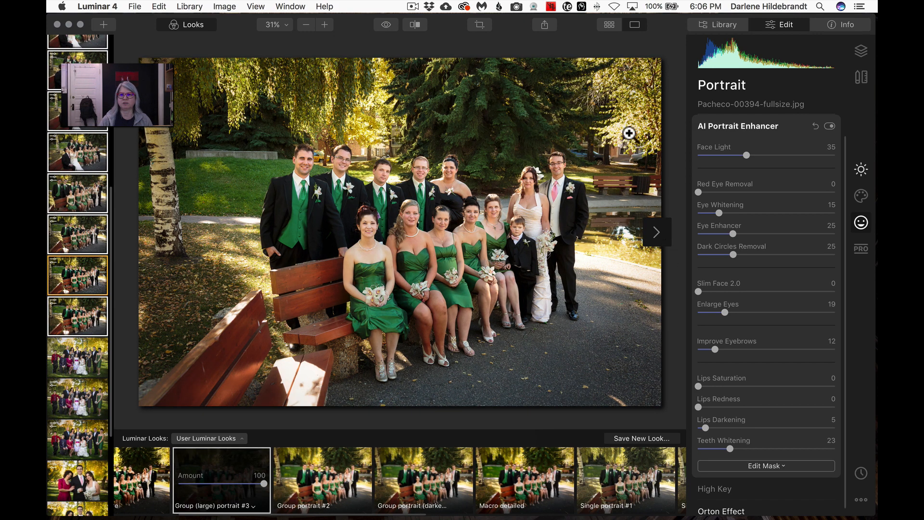
Step: Show the Portrait Editing album as a grid without the library sidebar, clear the photo selection and set the thumbnail size to Large
left_click(610, 25)
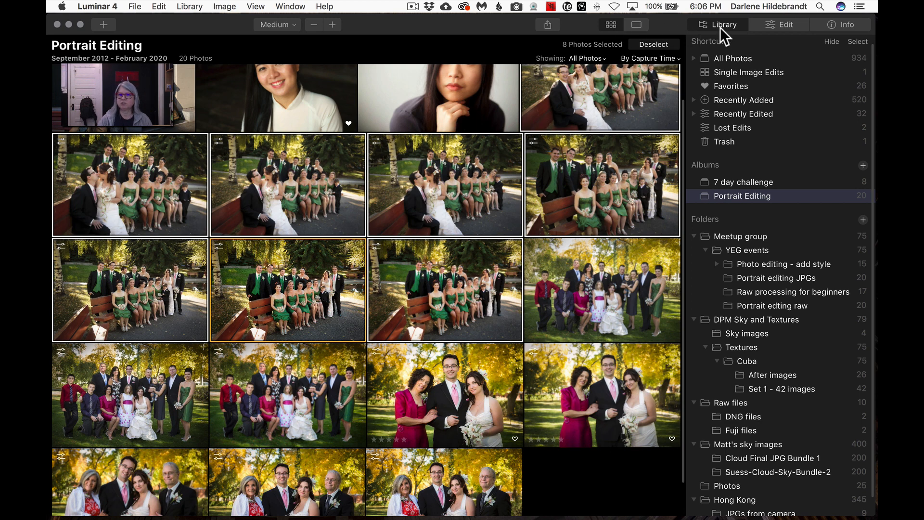
left_click(720, 28)
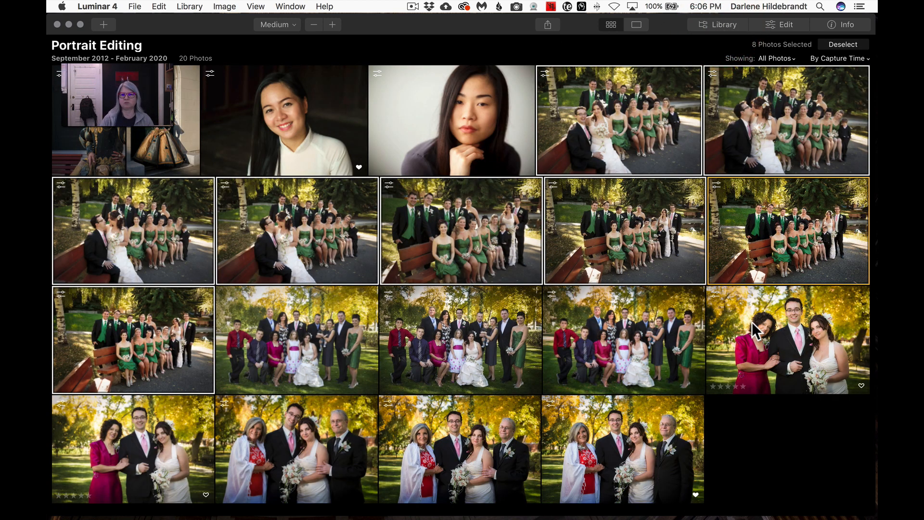
left_click(751, 434)
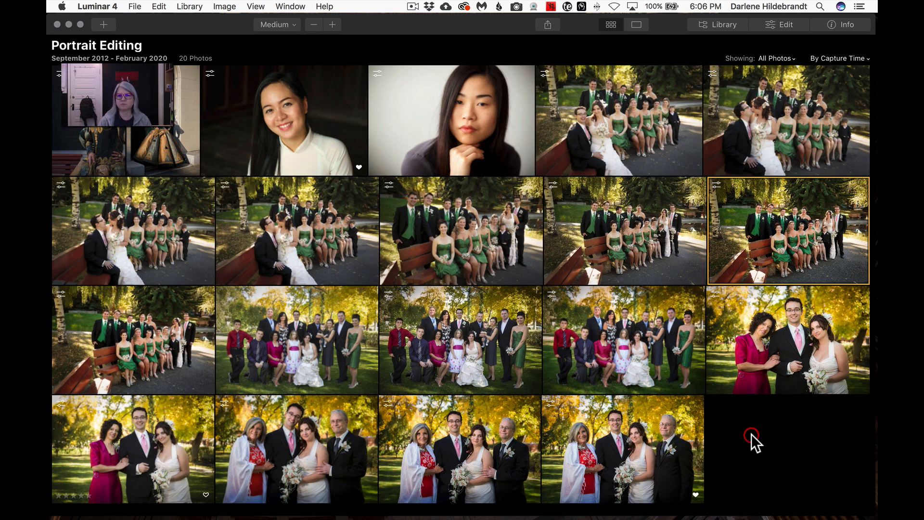
left_click(275, 22)
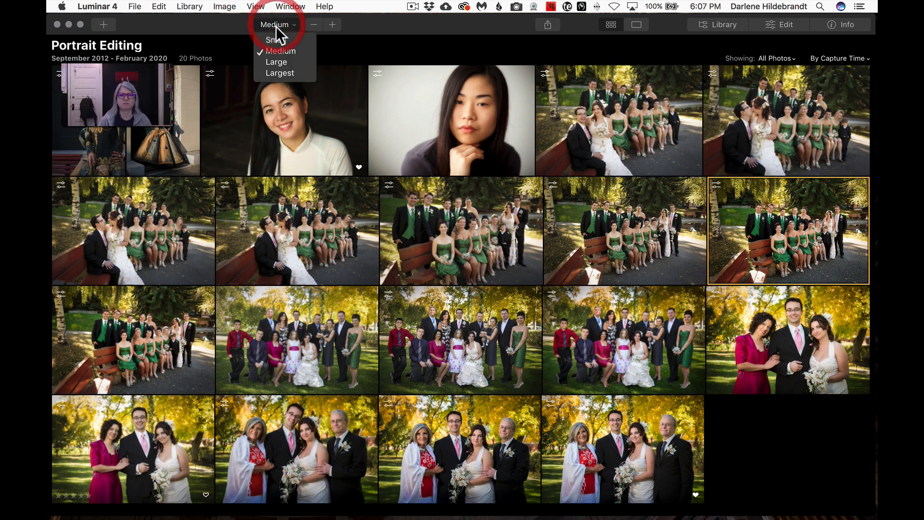
left_click(275, 59)
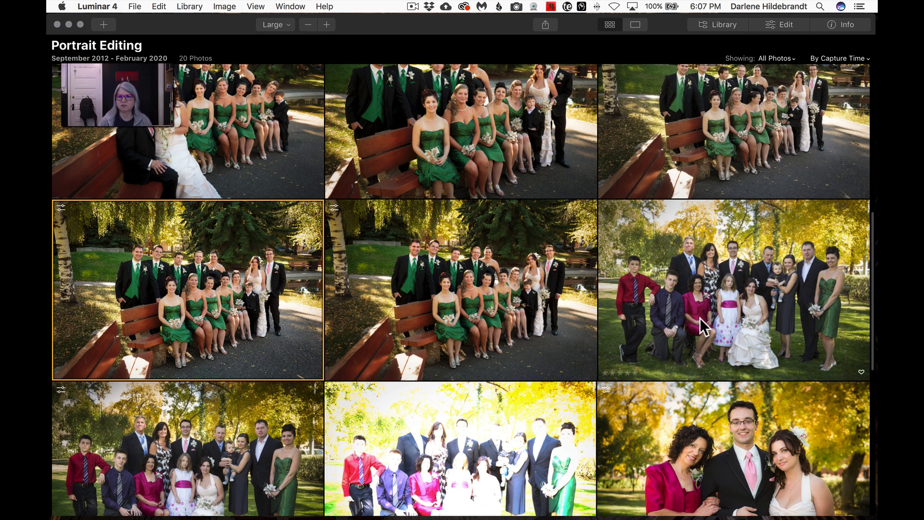
Step: Open the closer wedding party photo with the kissing couple for editing, and hide the looks panel and the filmstrip
scroll(699, 317, "up", 3)
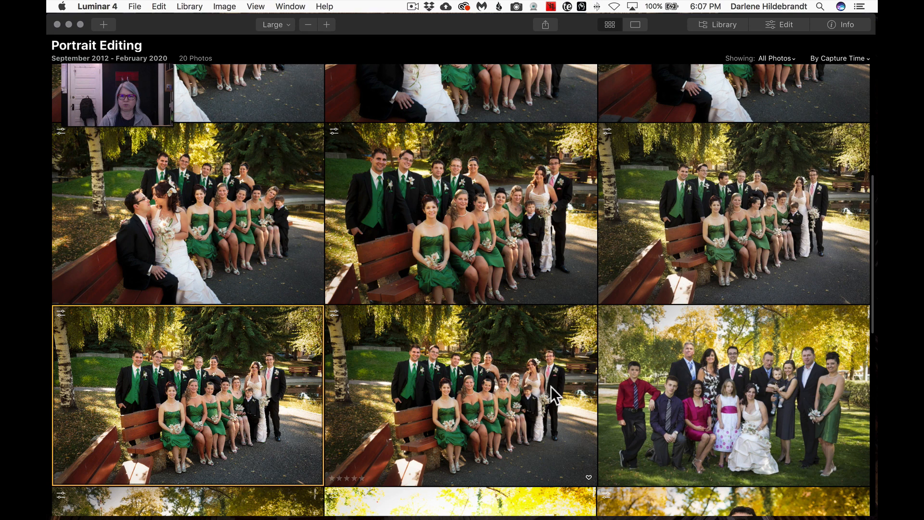
scroll(484, 382, "up", 2)
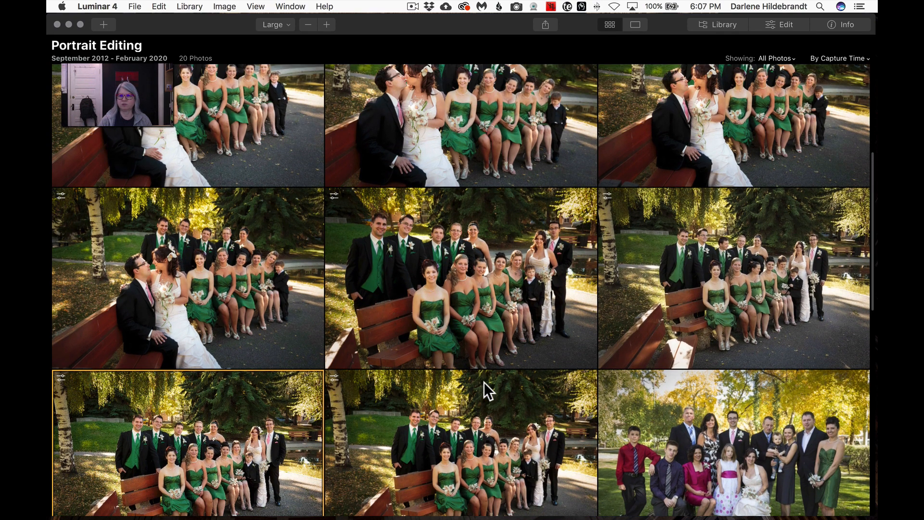
scroll(504, 277, "up", 2)
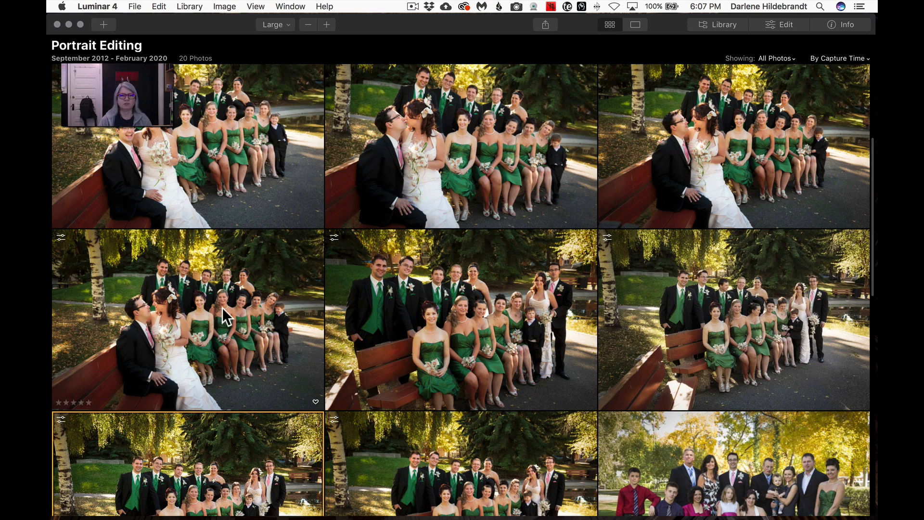
left_click(388, 158)
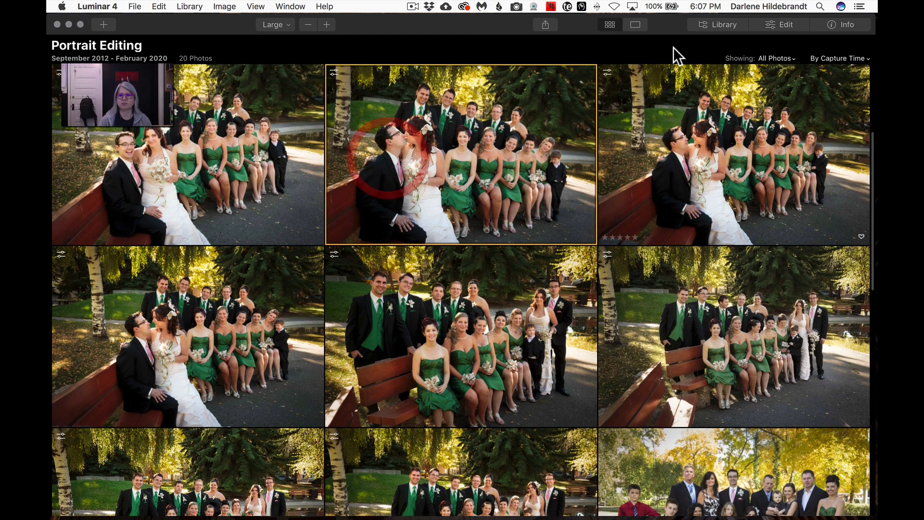
left_click(779, 25)
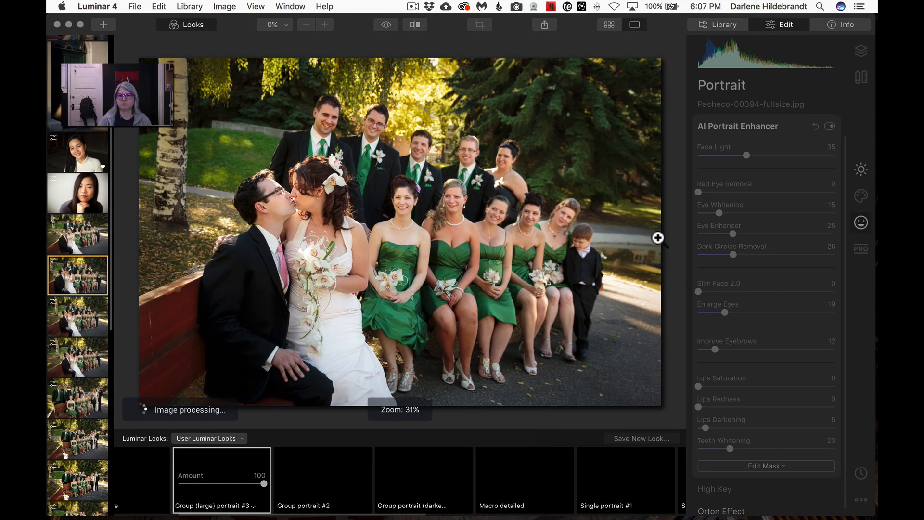
left_click(188, 24)
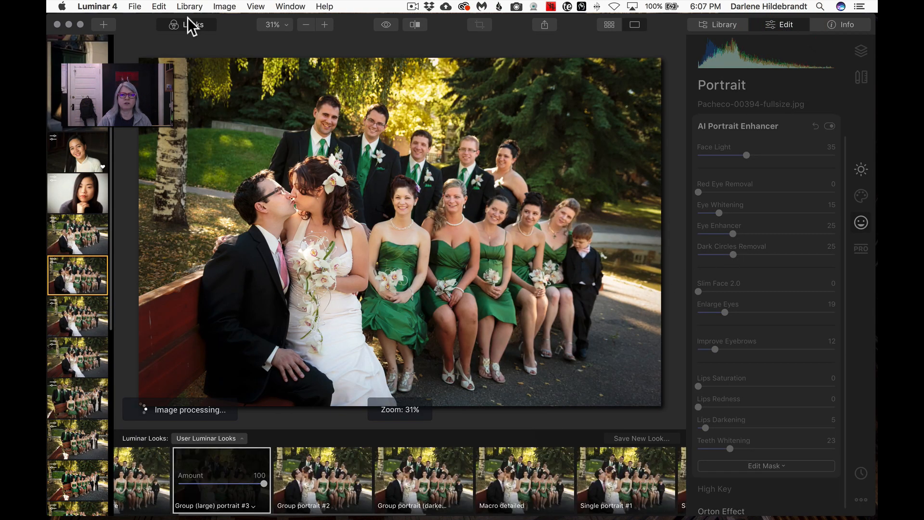
left_click(256, 7)
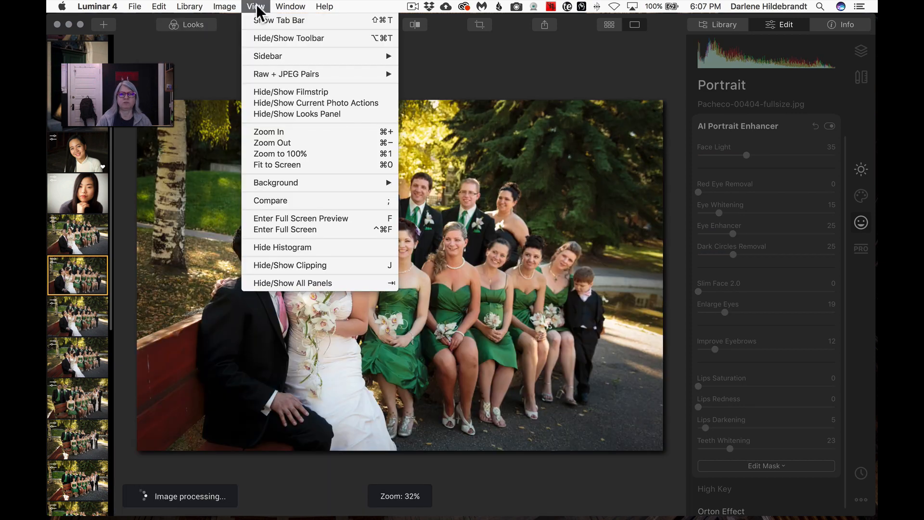
left_click(258, 91)
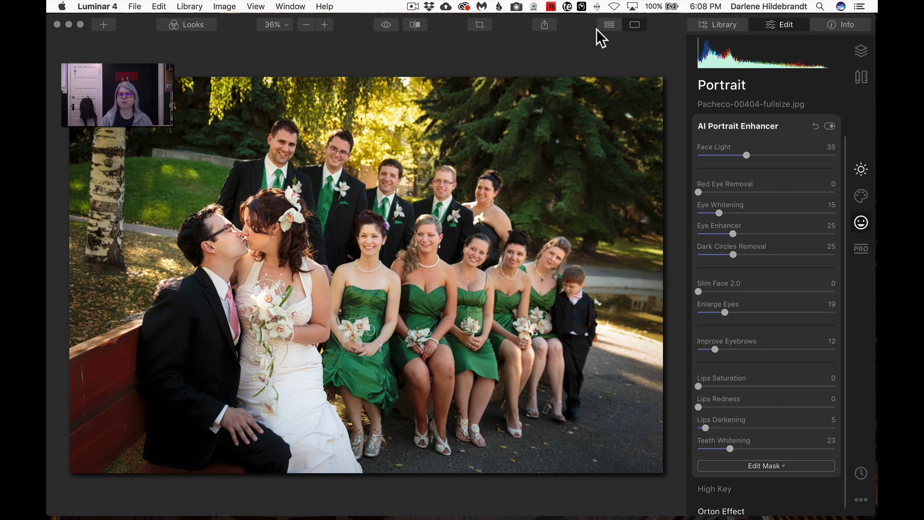
Step: Return to the album's photo grid, hide the library sidebar and look over the synced group photos
left_click(609, 25)
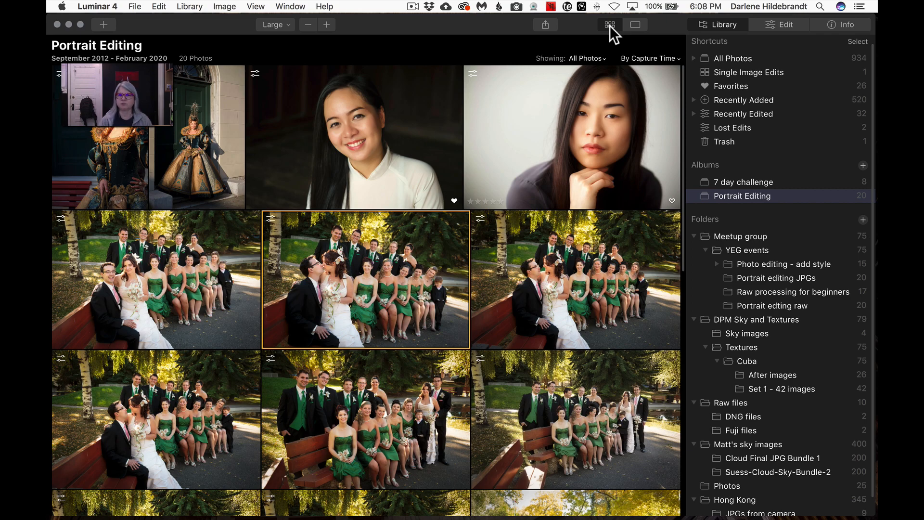
left_click(711, 25)
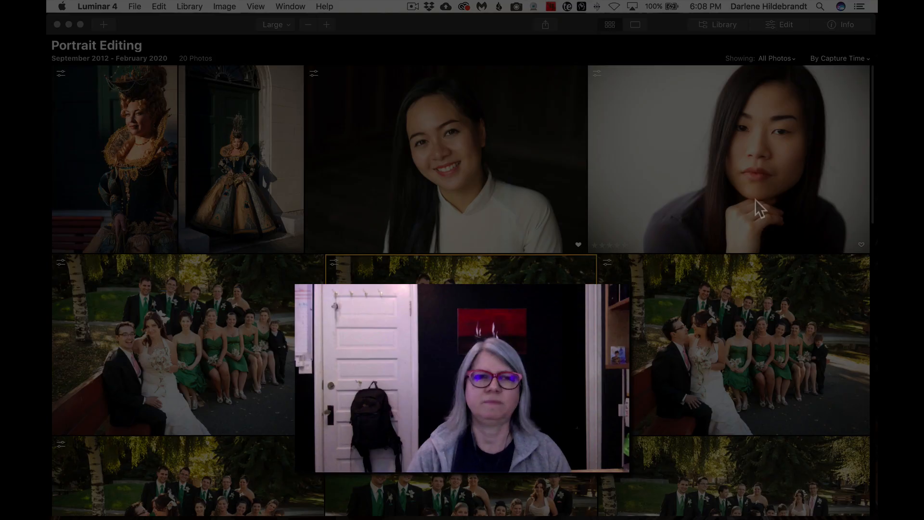
scroll(755, 199, "down", 3)
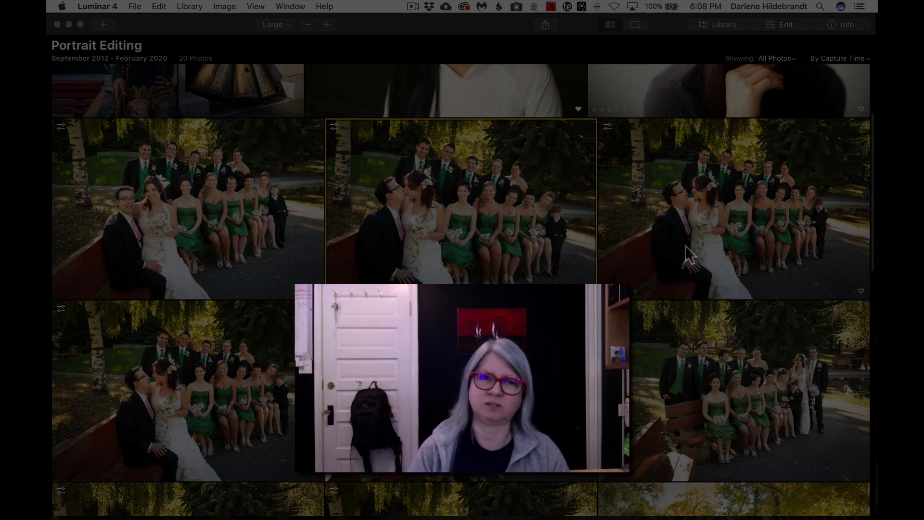
scroll(685, 246, "down", 5)
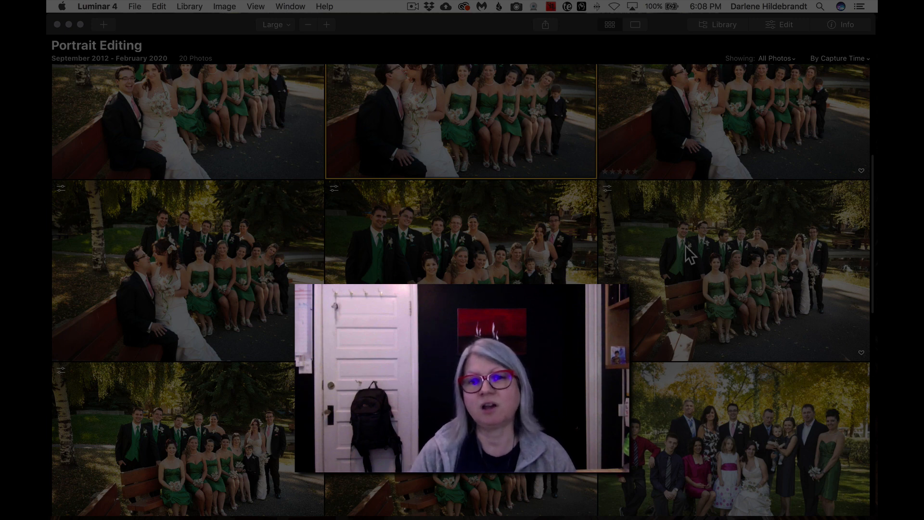
scroll(688, 253, "up", 7)
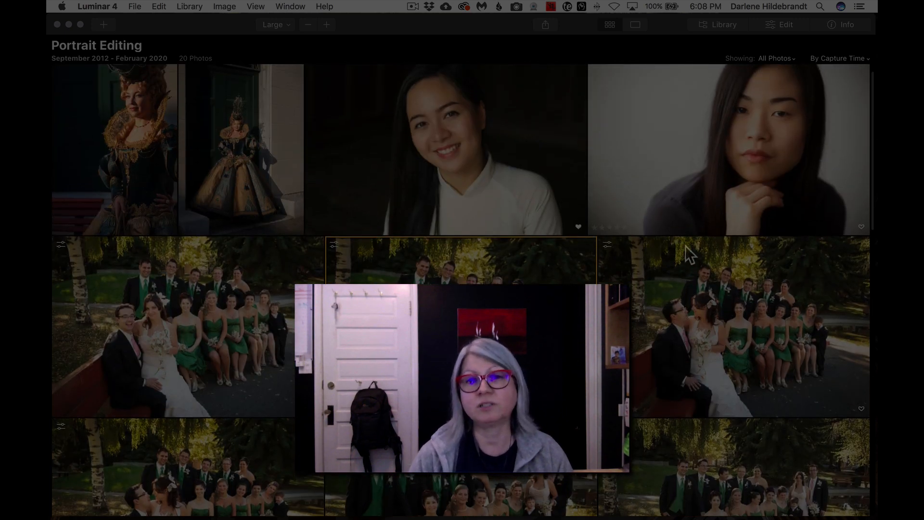